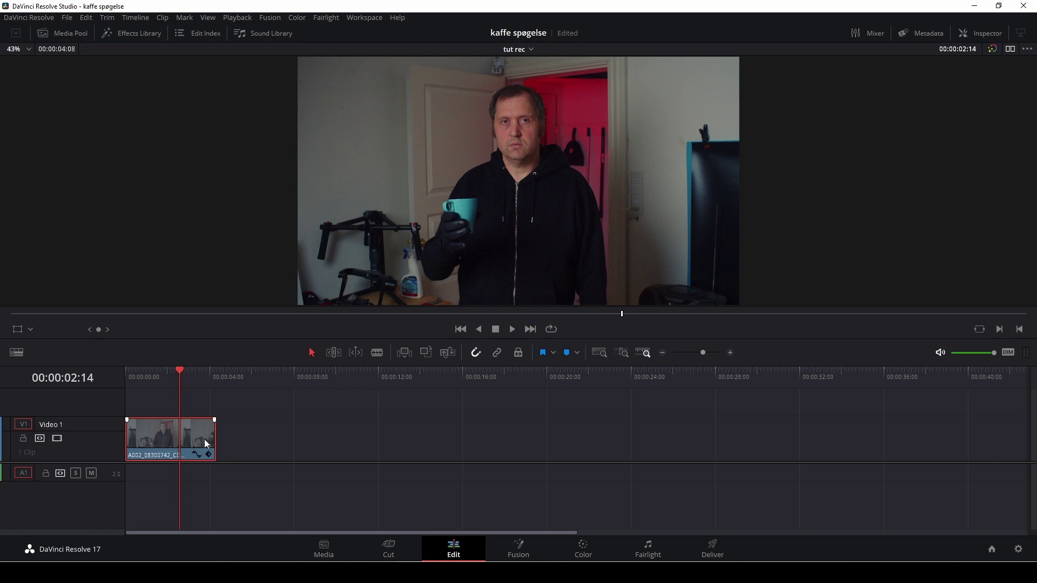
# Duplicate the clip further along Video 1, return the playhead to the start and convert the original into a new Fusion clip
pyautogui.moveTo(204, 439); pyautogui.dragTo(362, 435)
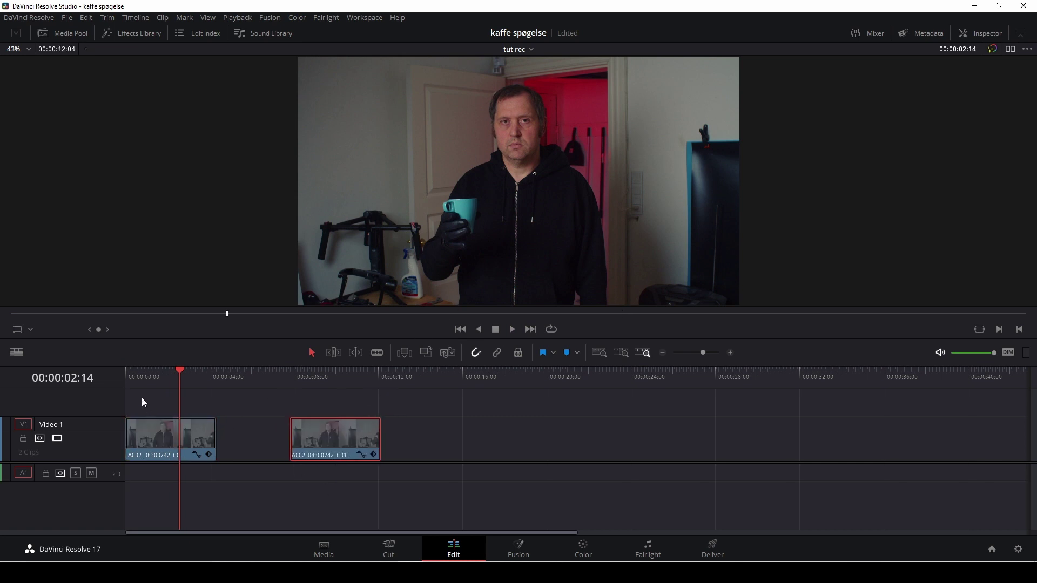
pyautogui.moveTo(178, 373); pyautogui.dragTo(134, 374)
pyautogui.click(168, 442)
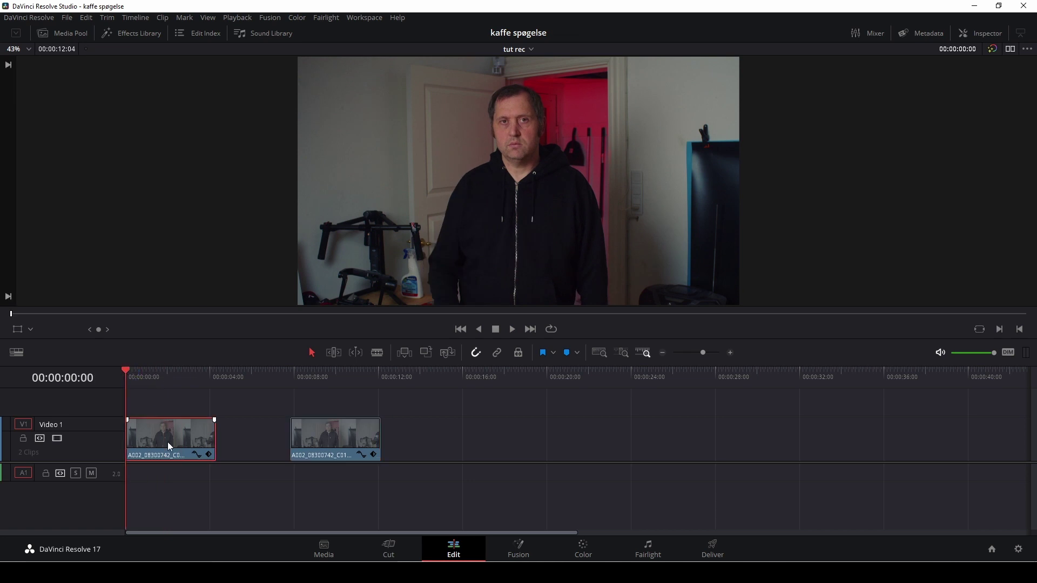
pyautogui.rightClick(167, 442)
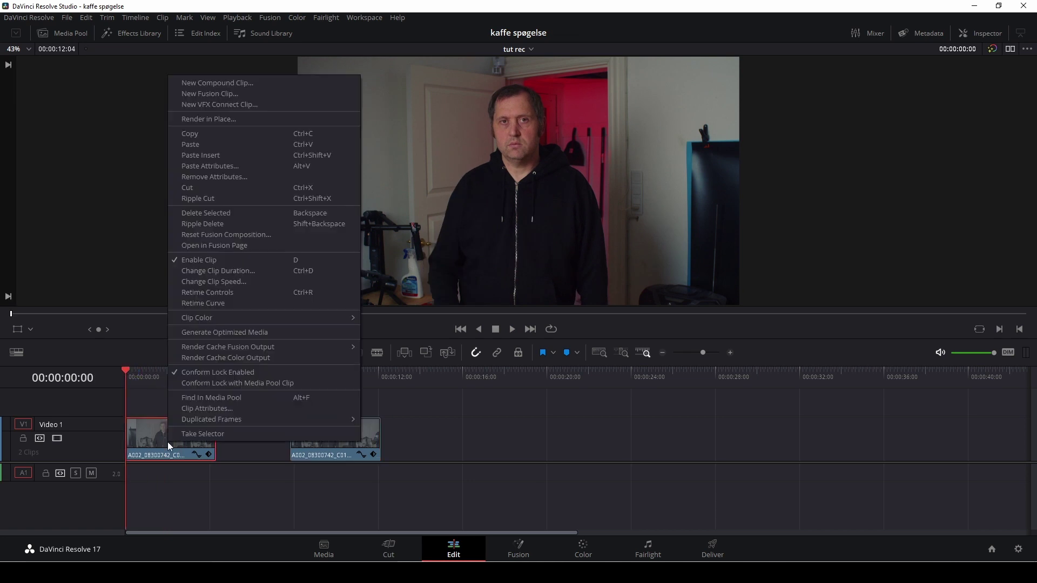
pyautogui.click(196, 94)
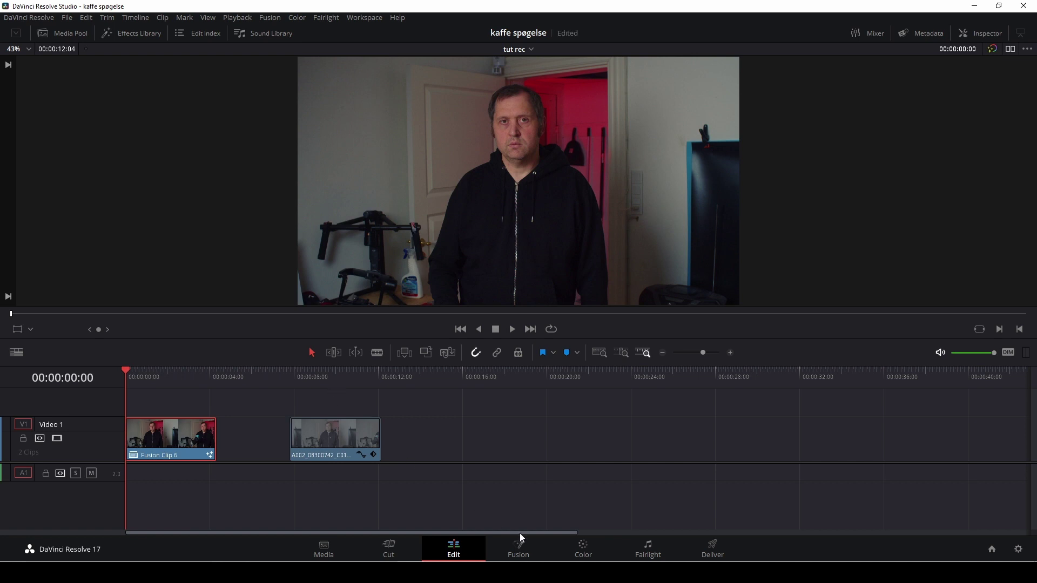
# Open the Fusion clip on the Fusion page and move MediaIn1 and MediaOut1 together to the lower part of the node graph
pyautogui.click(519, 550)
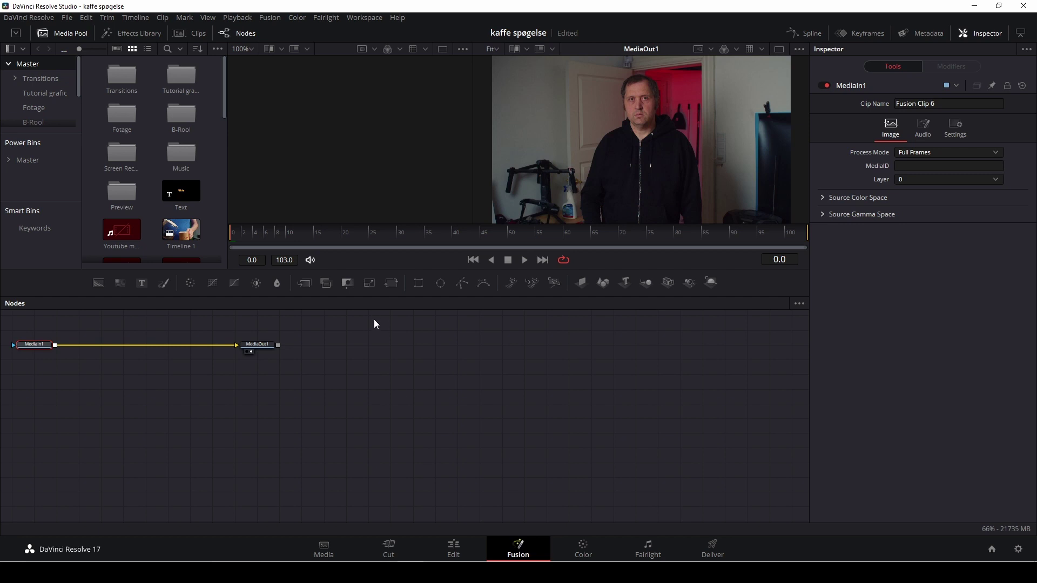
pyautogui.moveTo(377, 324); pyautogui.dragTo(8, 406)
pyautogui.moveTo(30, 348); pyautogui.dragTo(258, 393)
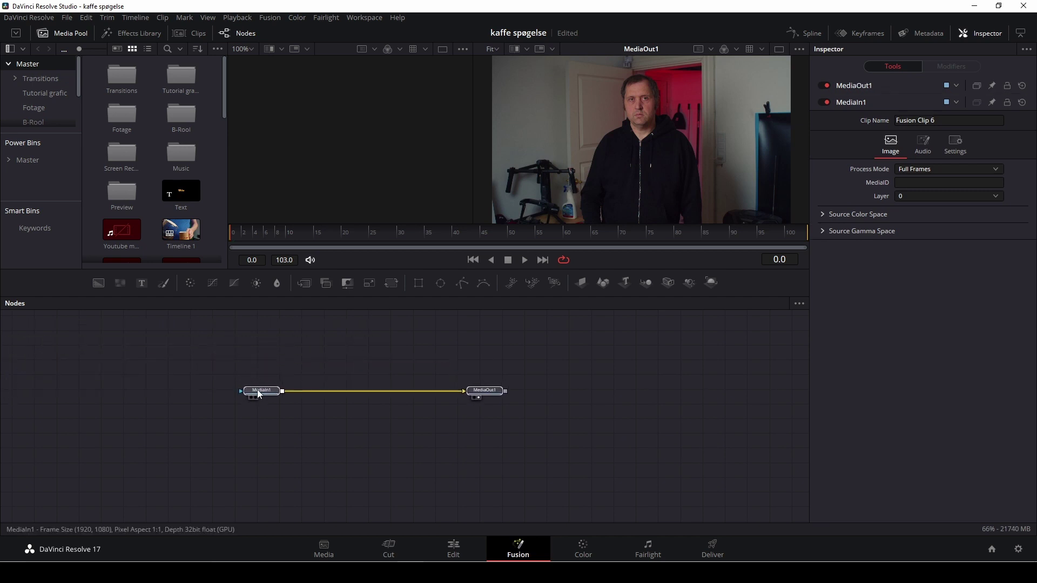
pyautogui.click(139, 33)
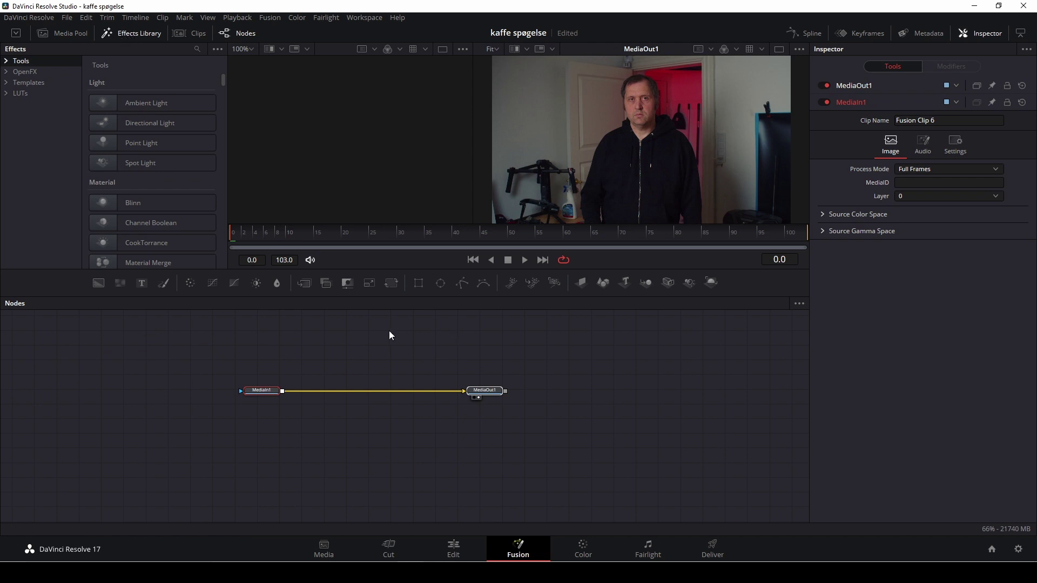
pyautogui.moveTo(534, 364); pyautogui.dragTo(251, 441)
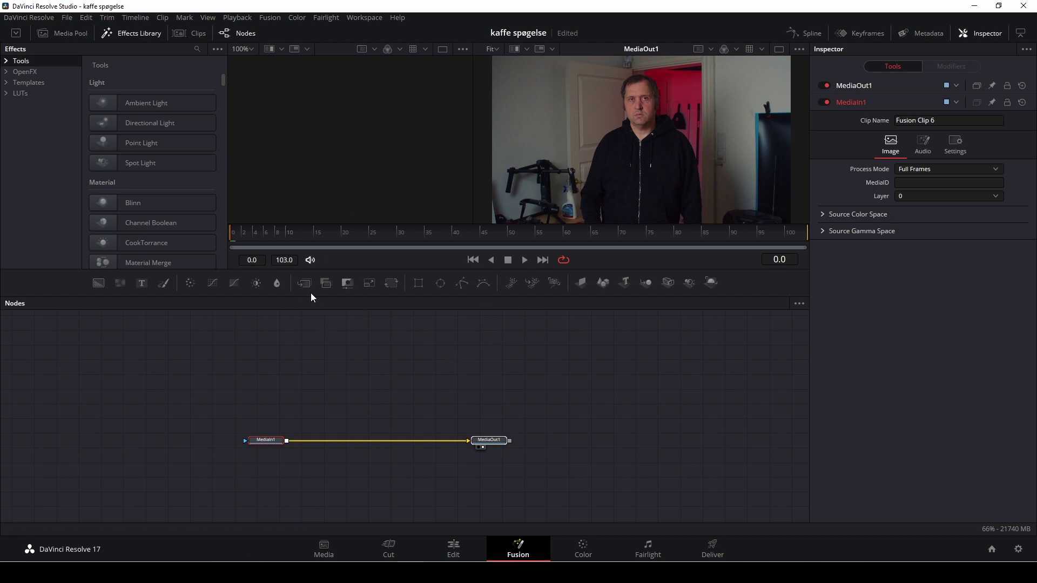
# Add a Background node masked by an Ellipse node, show it in the first viewer and hide the effects library
pyautogui.moveTo(95, 282); pyautogui.dragTo(290, 351)
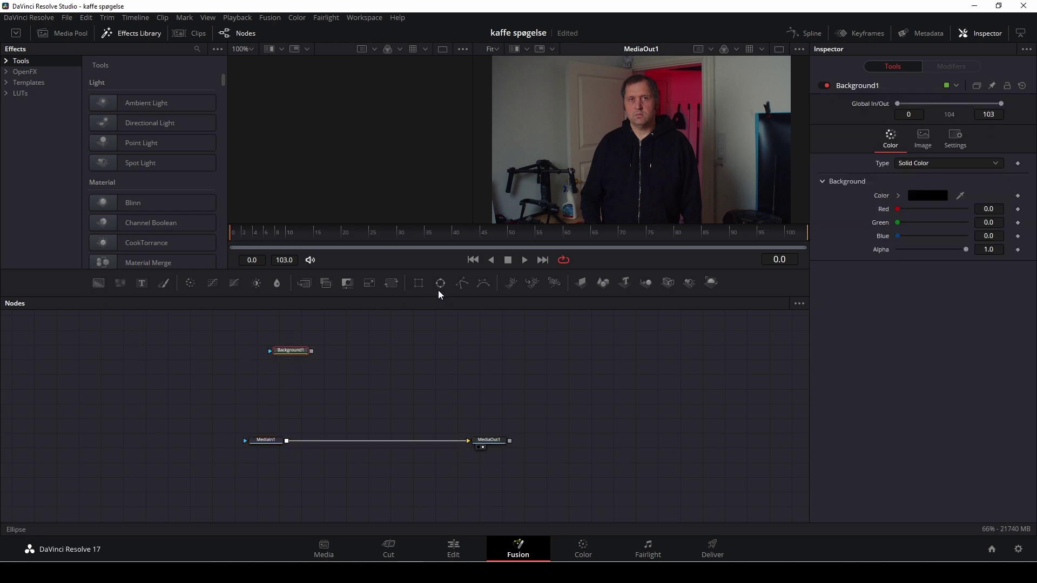
pyautogui.moveTo(441, 285); pyautogui.dragTo(274, 352)
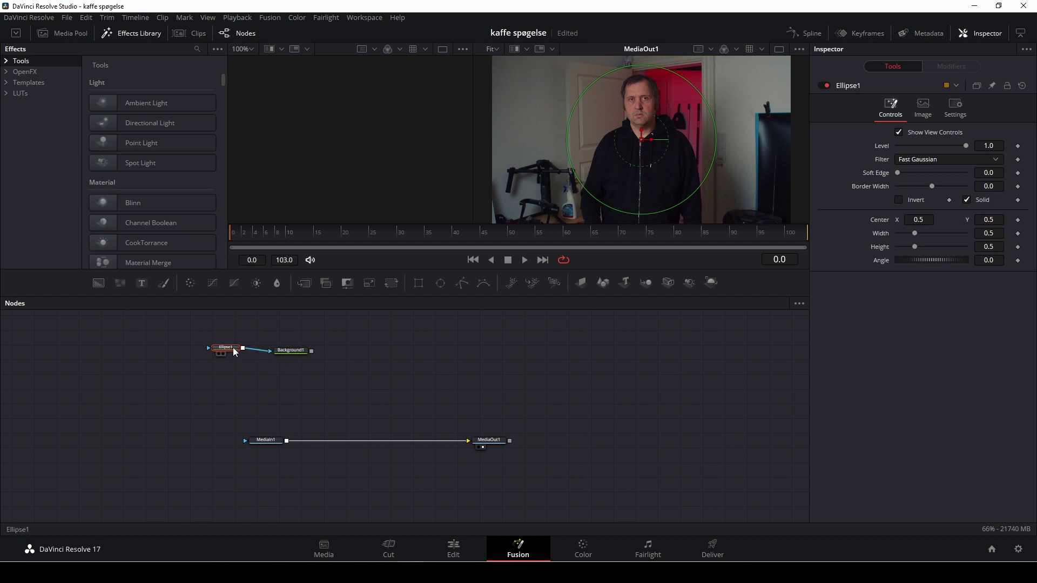
pyautogui.click(299, 352)
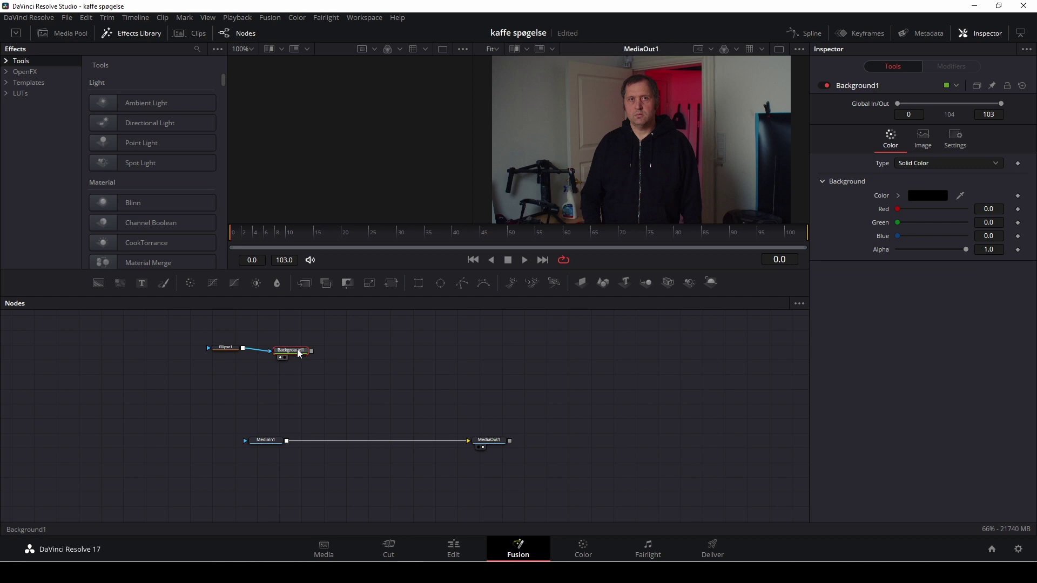
pyautogui.press('1')
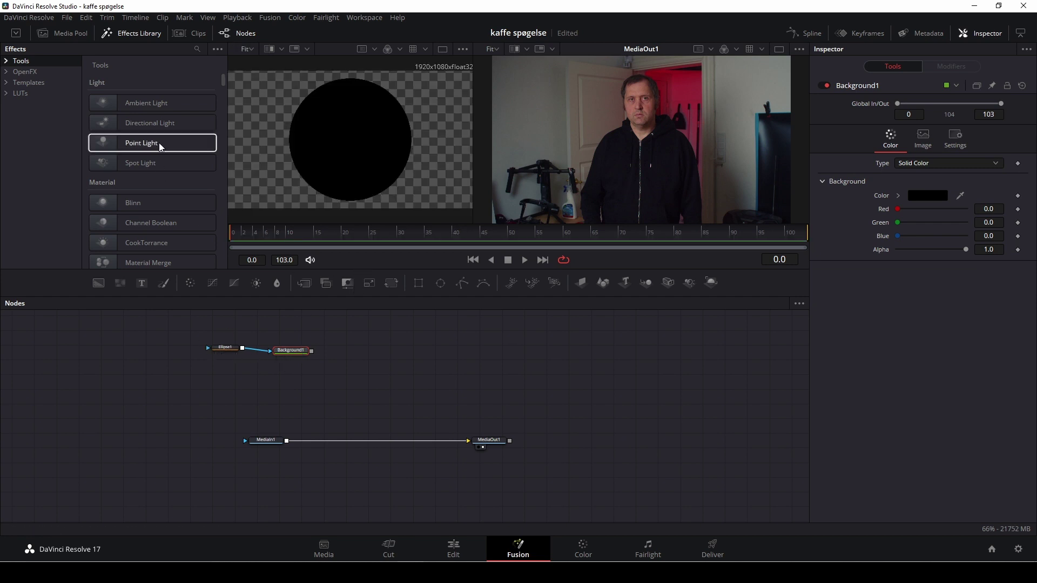
pyautogui.click(147, 34)
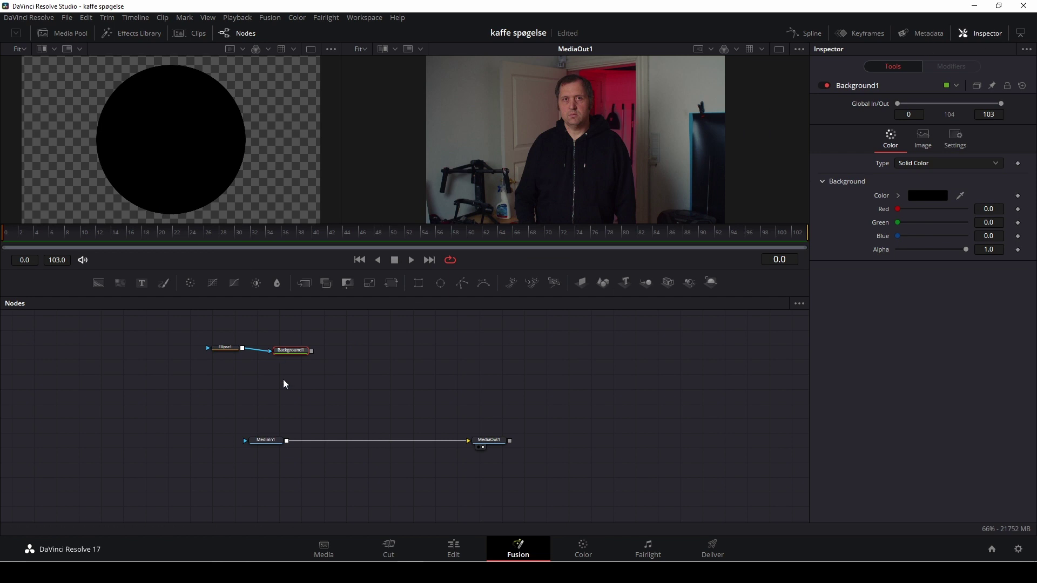
# Widen the ellipse mask into an oval, scale it to about 0.36 wide and 0.24 high, and show Background1 in the first viewer
pyautogui.click(226, 347)
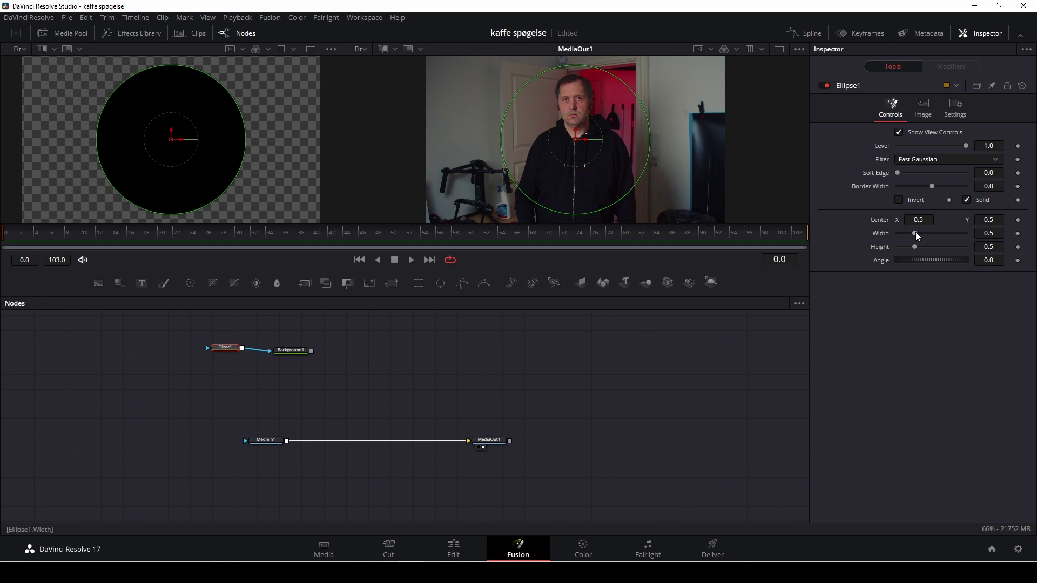
pyautogui.moveTo(917, 236)
pyautogui.mouseDown()
pyautogui.moveTo(928, 232)
pyautogui.moveTo(911, 249)
pyautogui.moveTo(922, 233)
pyautogui.mouseUp()
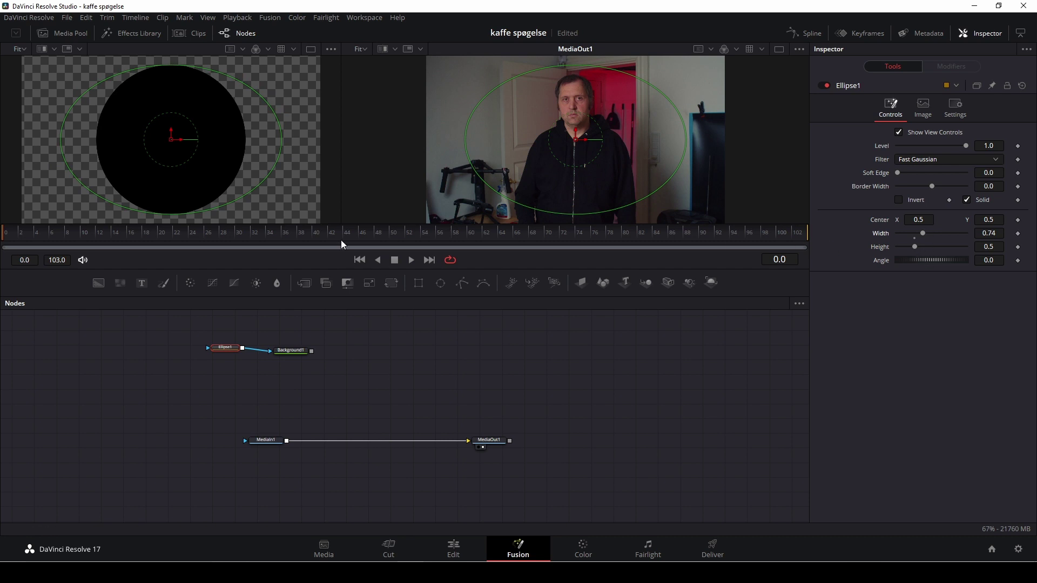
pyautogui.moveTo(253, 90); pyautogui.dragTo(210, 115)
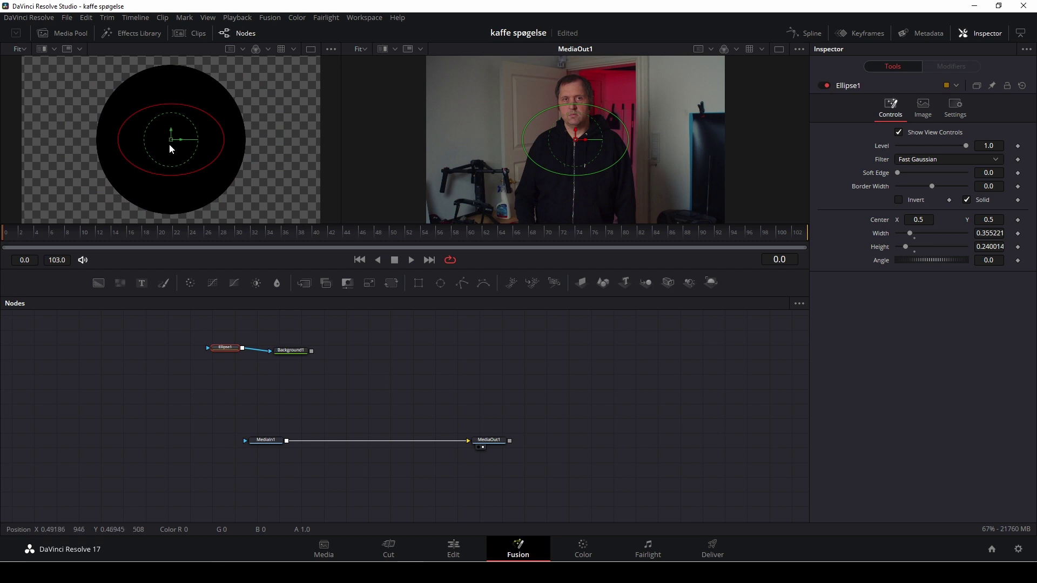
pyautogui.click(297, 351)
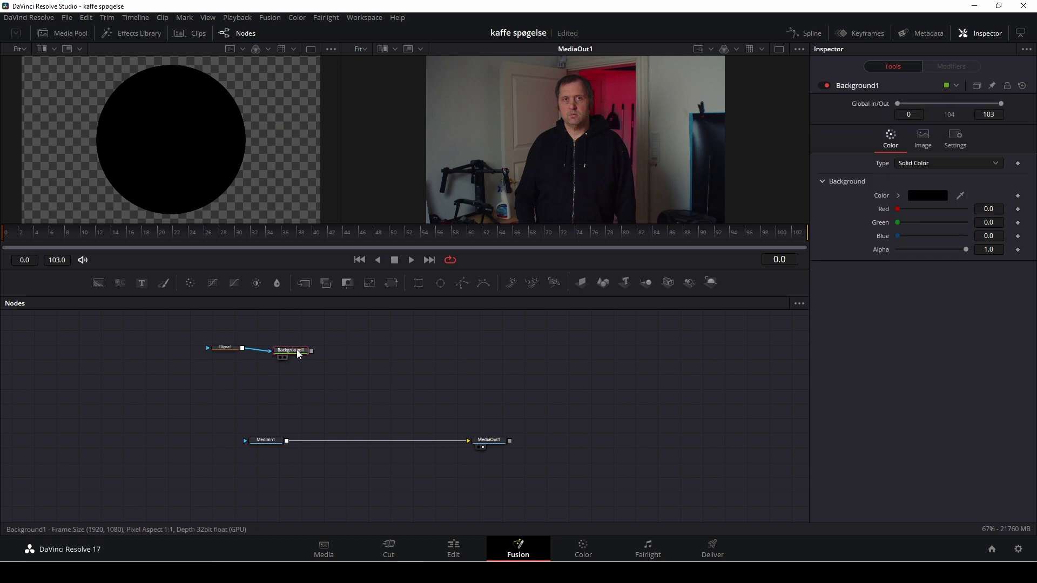
pyautogui.press('1')
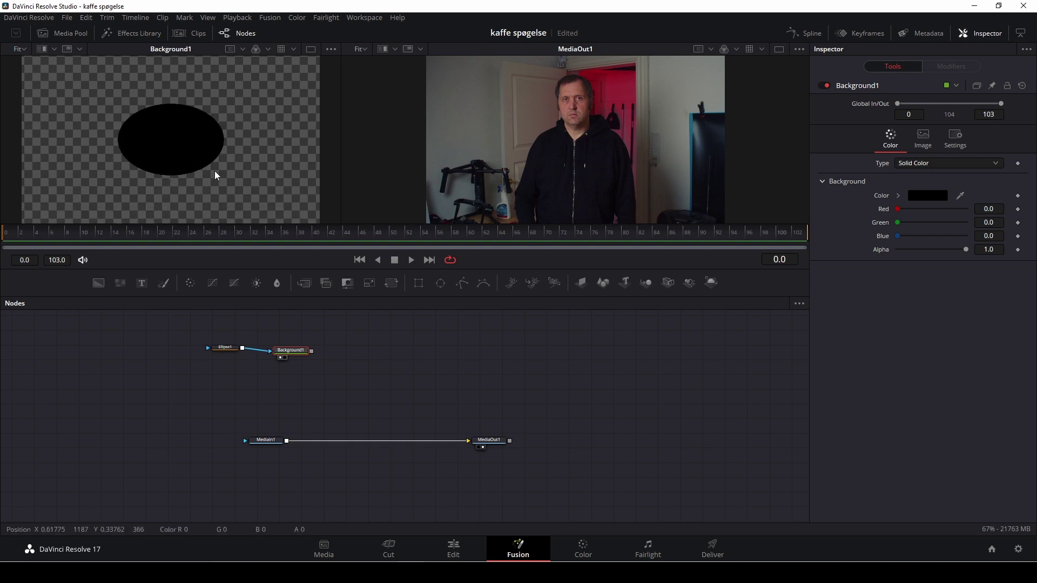
# Shrink the ellipse mask to about 0.27 wide and 0.18 high and move its center to about X 0.43, Y 0.70
pyautogui.scroll(-2, 215, 172)
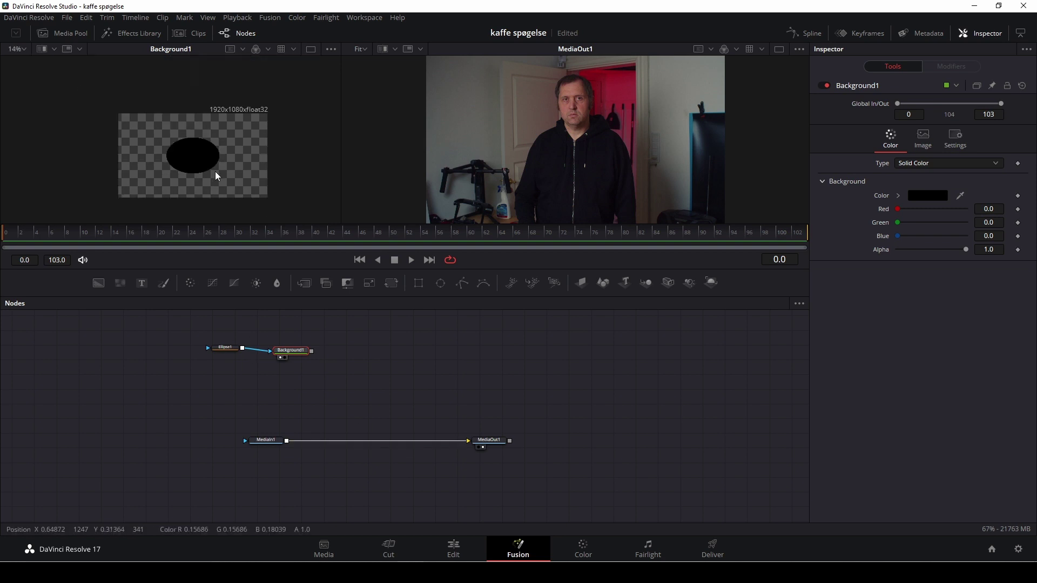
pyautogui.click(228, 347)
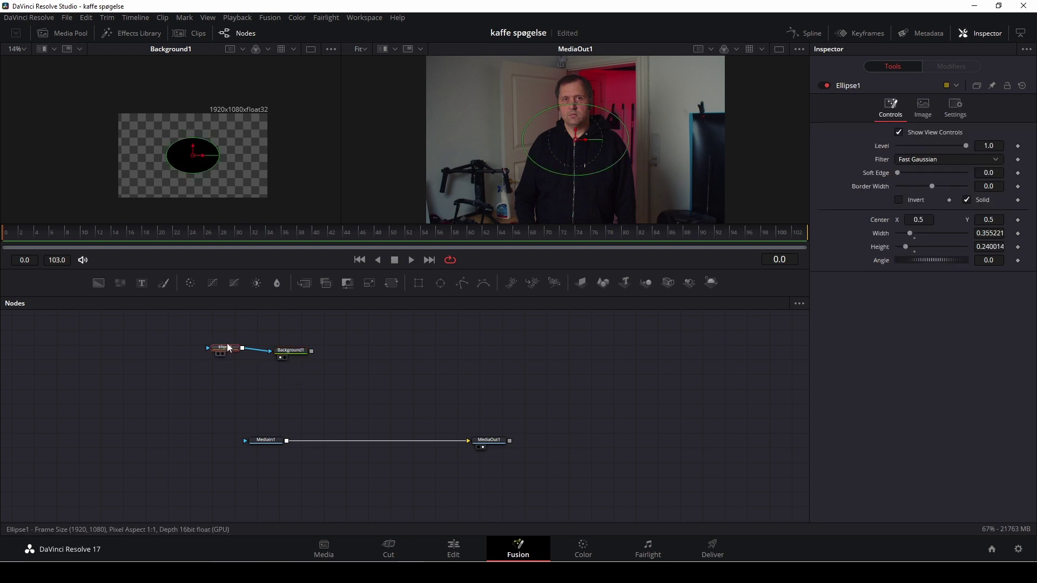
pyautogui.moveTo(216, 144); pyautogui.dragTo(185, 141)
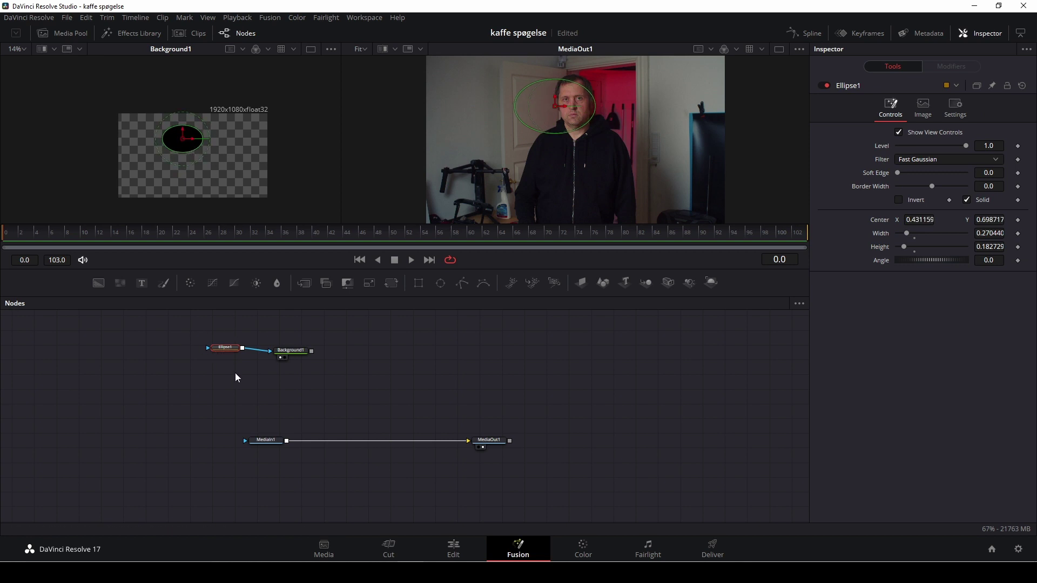
# Set the Soft Edge of the ellipse mask to 0.0472
pyautogui.scroll(2, 235, 374)
pyautogui.scroll(-3, 236, 374)
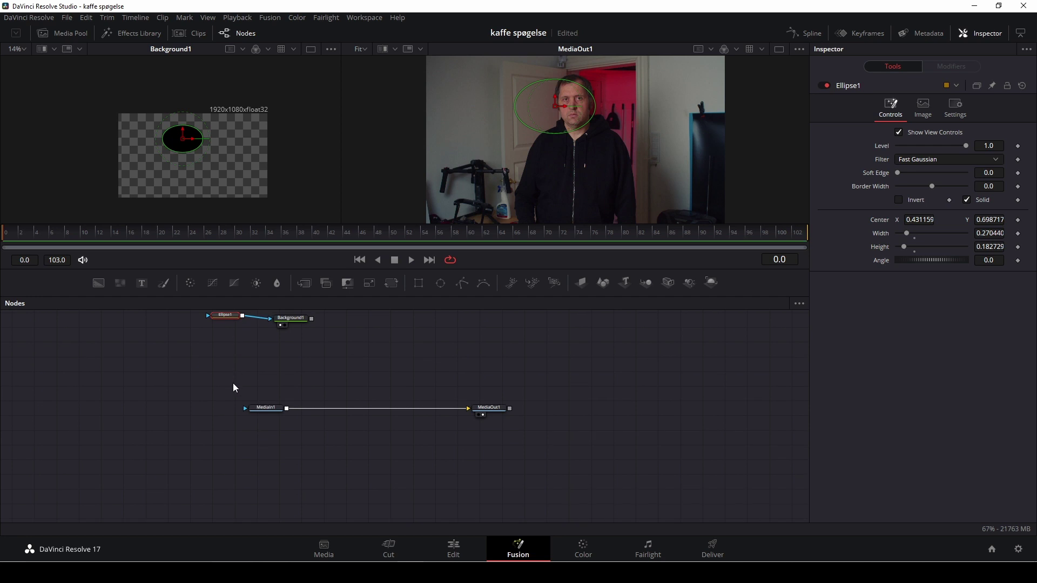
pyautogui.scroll(2, 234, 388)
pyautogui.moveTo(783, 333); pyautogui.dragTo(725, 336)
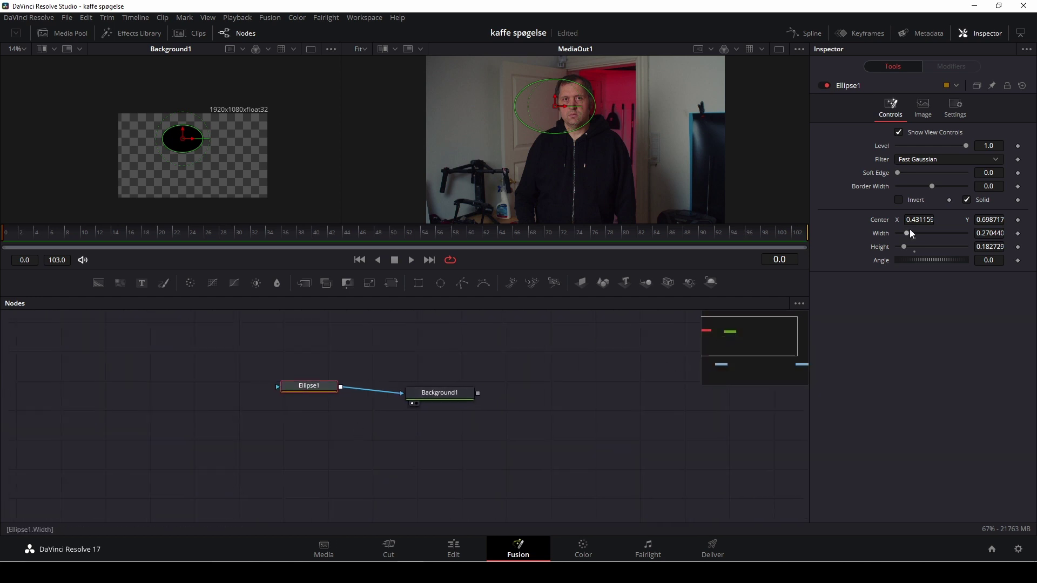
pyautogui.scroll(1, 188, 151)
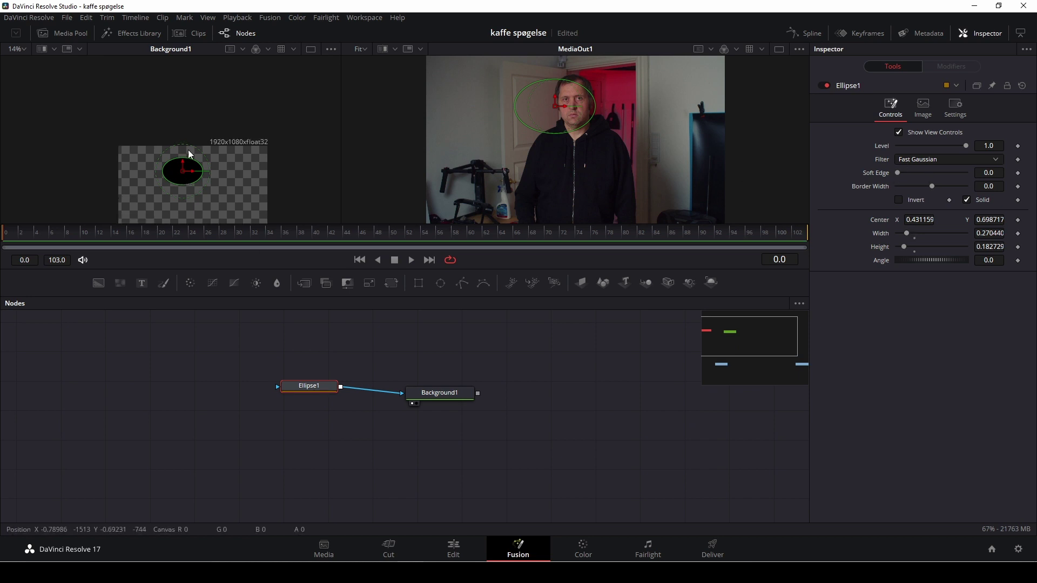
pyautogui.scroll(-1, 188, 150)
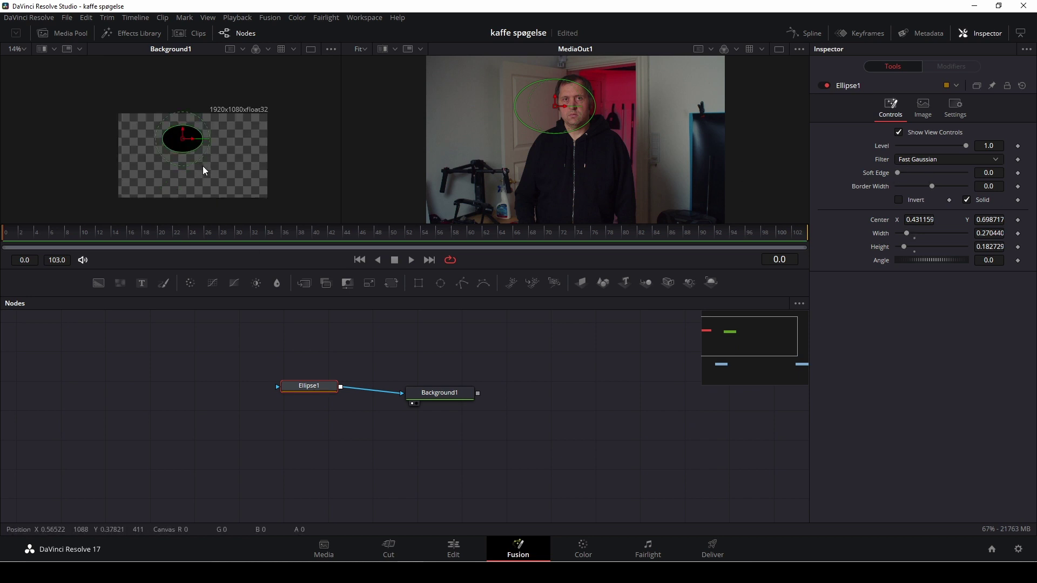
pyautogui.scroll(1, 203, 167)
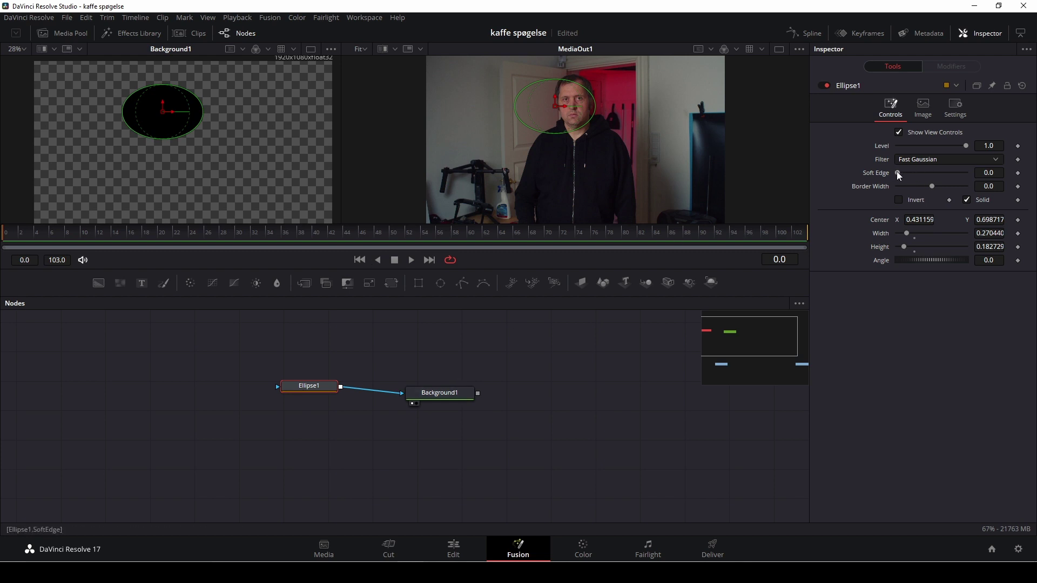
pyautogui.moveTo(897, 171); pyautogui.dragTo(913, 170)
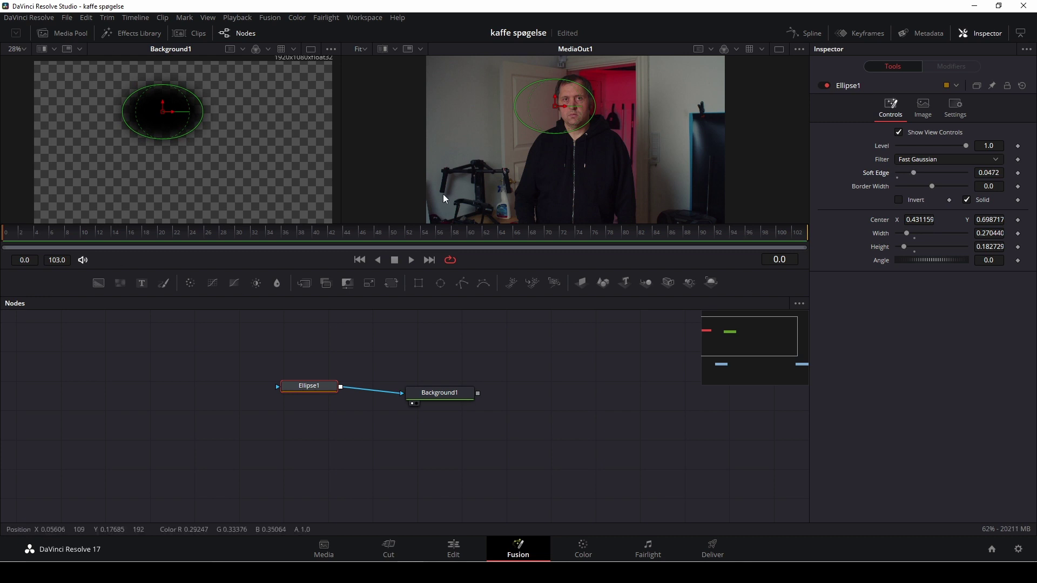
# Move the Ellipse1 and Background1 nodes up and add a second Background node beneath Ellipse1
pyautogui.moveTo(447, 394); pyautogui.dragTo(448, 365)
pyautogui.moveTo(316, 388); pyautogui.dragTo(312, 362)
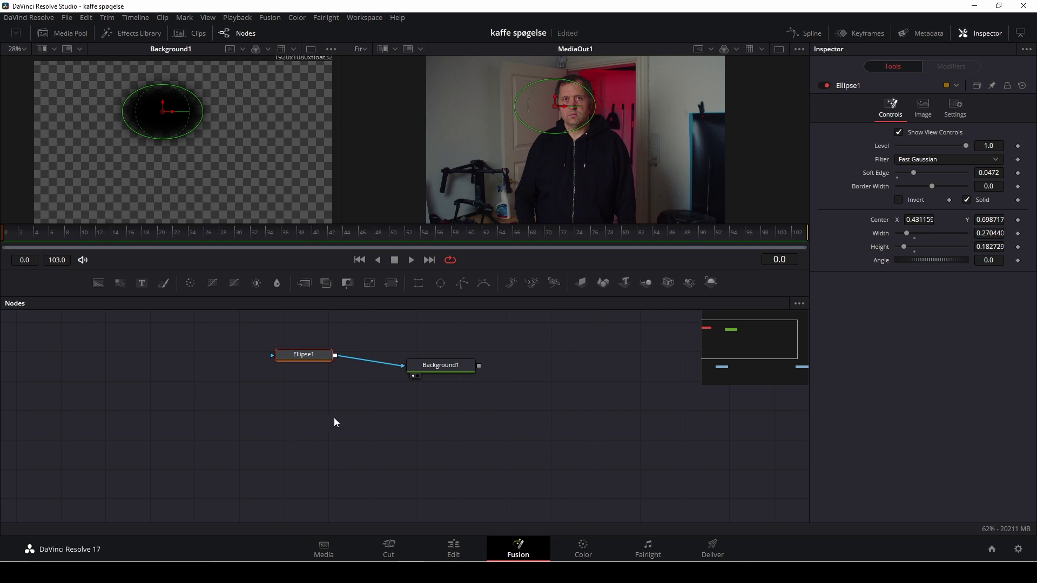
pyautogui.moveTo(98, 283); pyautogui.dragTo(312, 388)
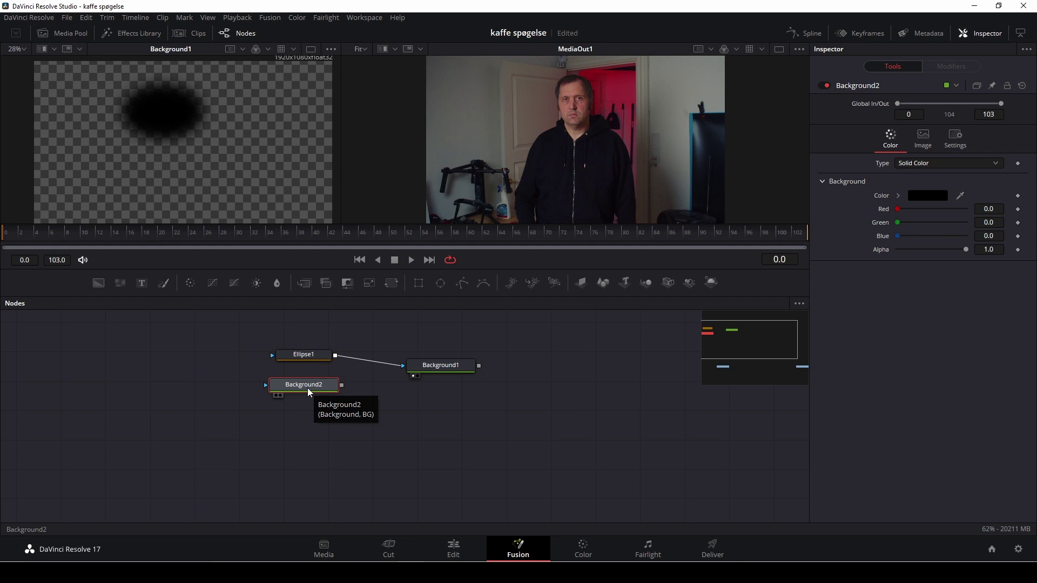
# Rename the Background2 node as drop and place it below Background1
pyautogui.press('F2')
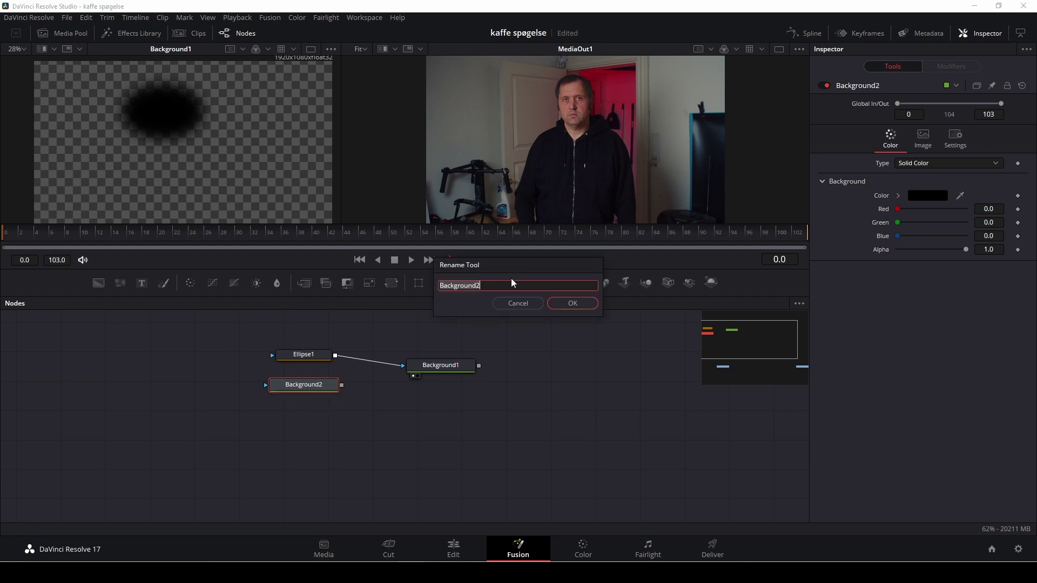
pyautogui.press('BackSpace')
pyautogui.write('drop')
pyautogui.click(582, 301)
pyautogui.moveTo(310, 388); pyautogui.dragTo(426, 408)
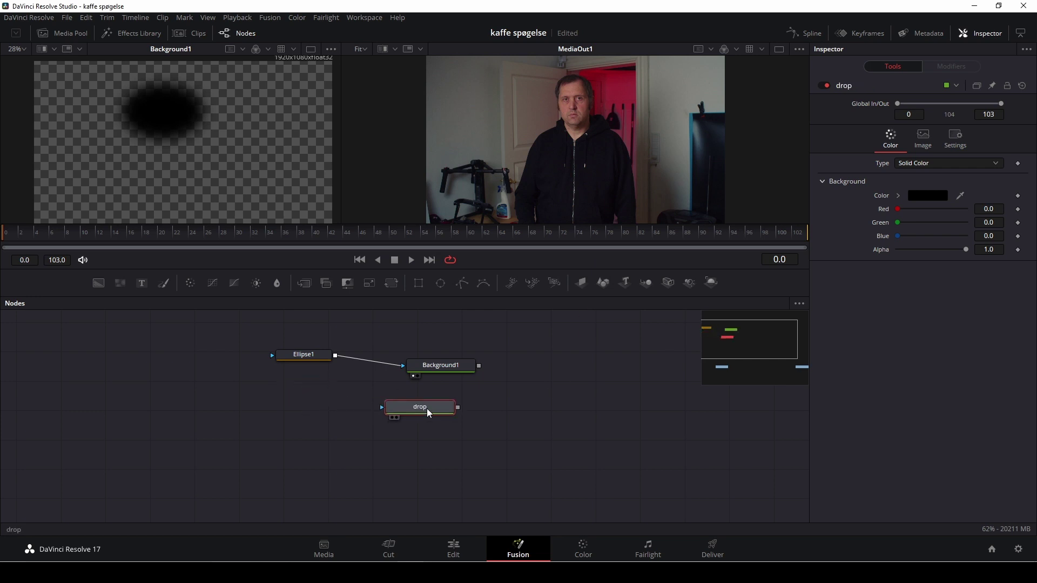
# Rename the Background1 node as eye
pyautogui.click(444, 366)
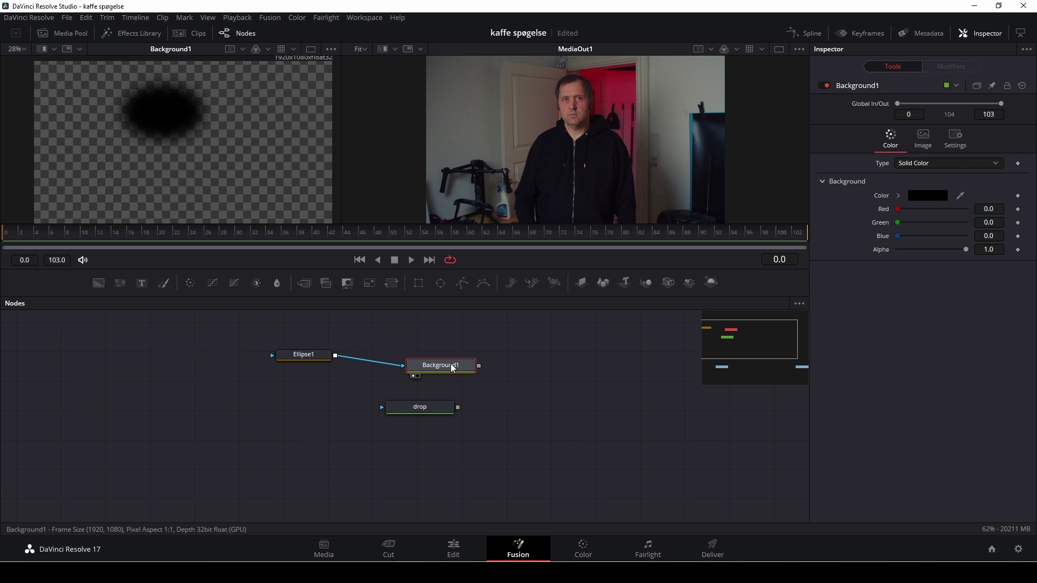
pyautogui.press('F2')
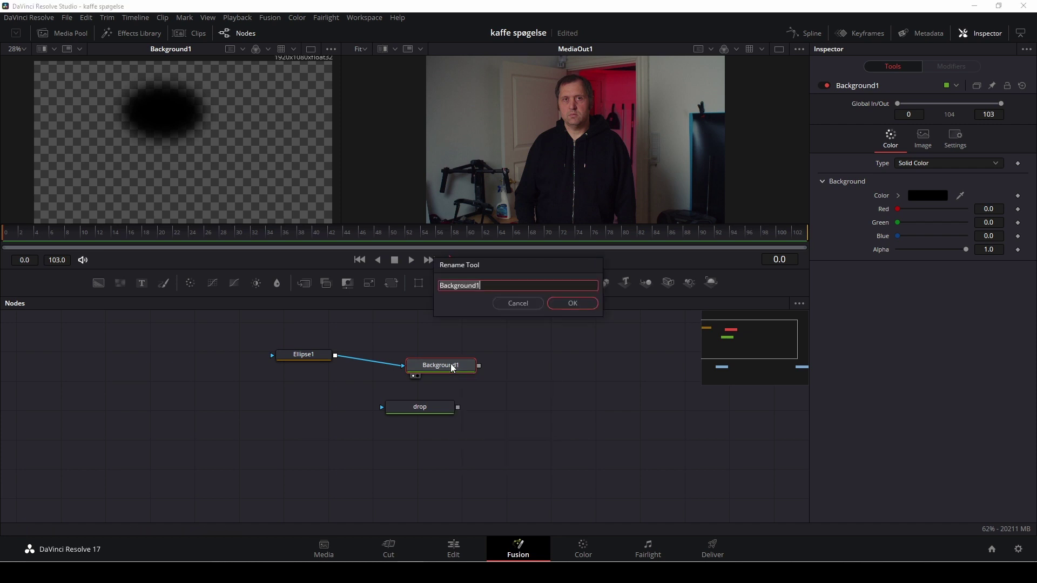
pyautogui.press('BackSpace')
pyautogui.write('eye')
pyautogui.click(561, 307)
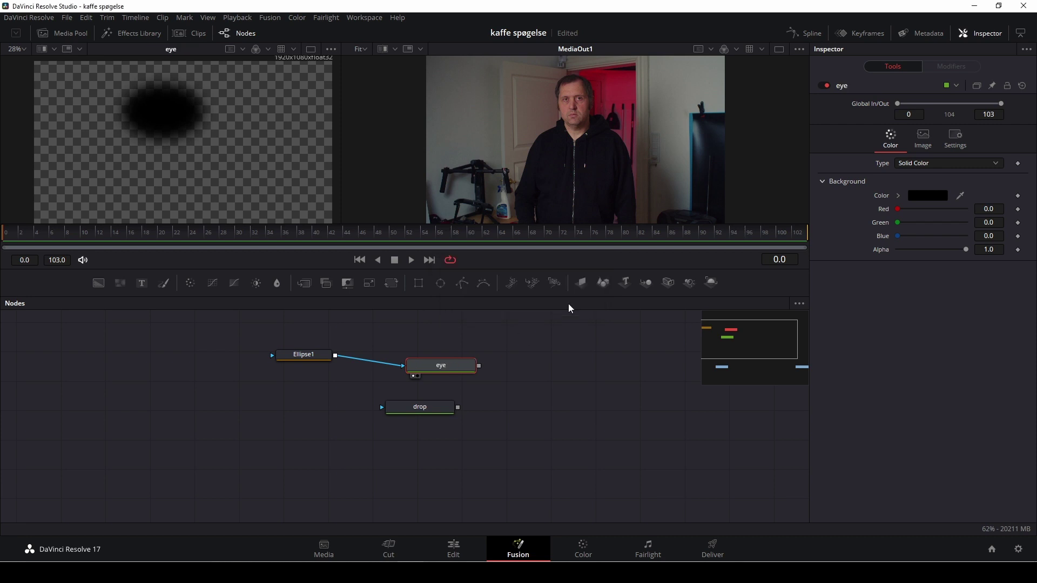
# Move the drop node down and to the left, and attach a Polygon mask to it
pyautogui.moveTo(441, 411); pyautogui.dragTo(416, 425)
pyautogui.click(416, 425)
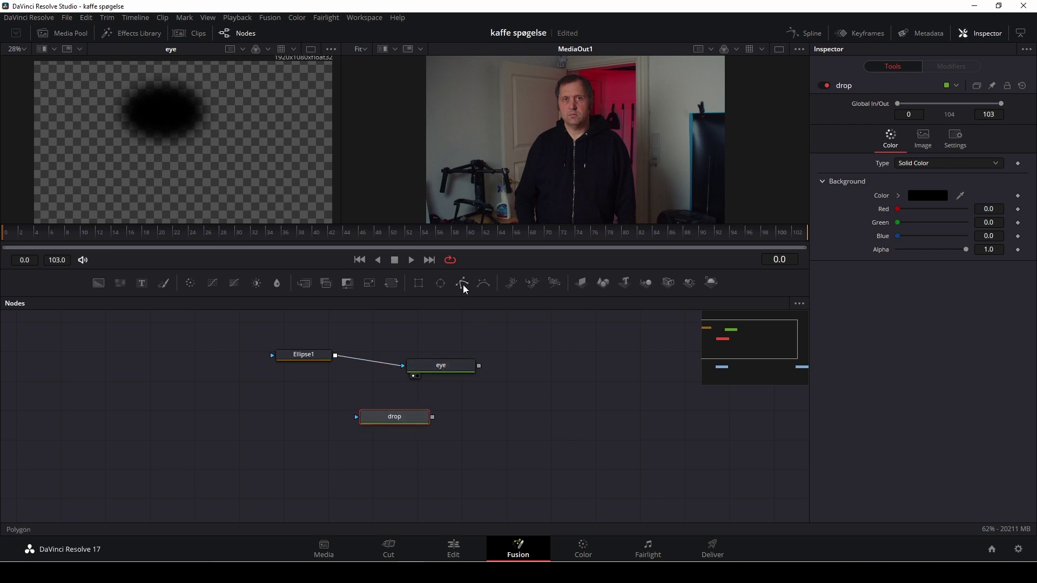
pyautogui.moveTo(465, 288); pyautogui.dragTo(372, 420)
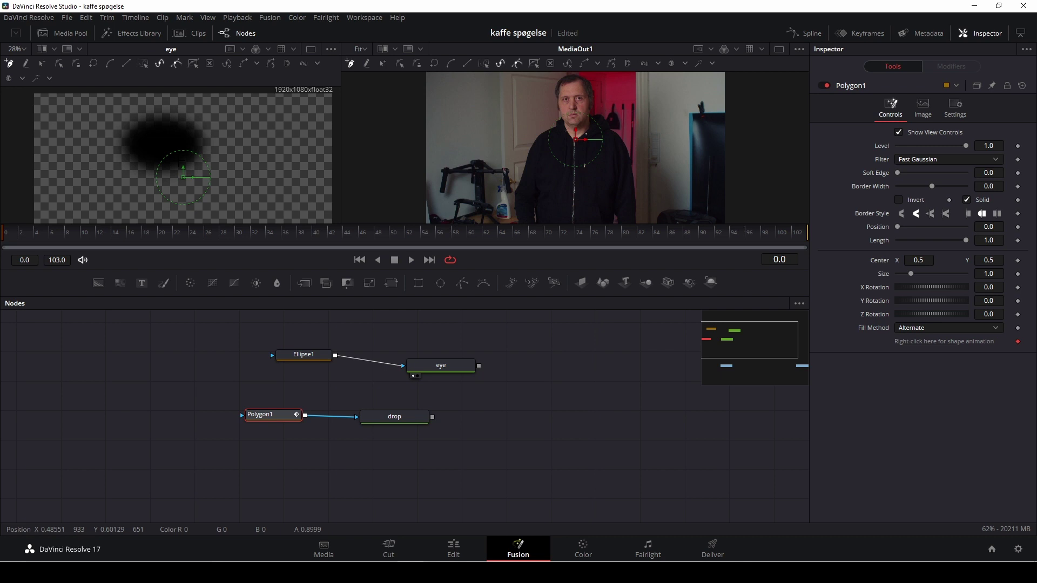
# Draw a thin, closed horizontal polygon across the lower half of the eye shape and add extra points along its lower edge
pyautogui.scroll(3, 179, 160)
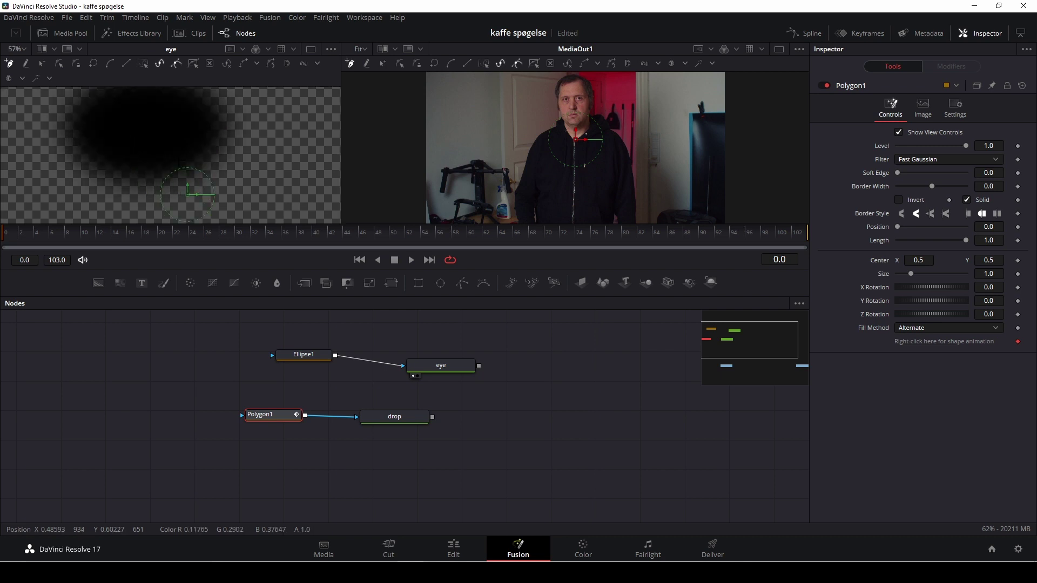
pyautogui.moveTo(115, 137)
pyautogui.mouseDown()
pyautogui.moveTo(193, 138)
pyautogui.moveTo(116, 146)
pyautogui.mouseUp()
pyautogui.click(115, 137)
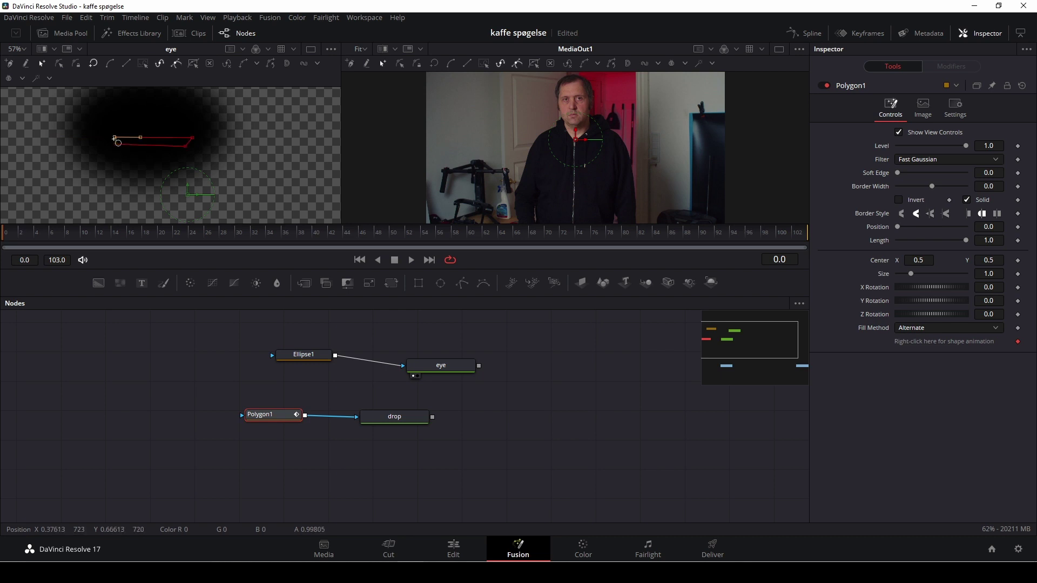
pyautogui.click(174, 145)
pyautogui.click(155, 146)
pyautogui.click(177, 145)
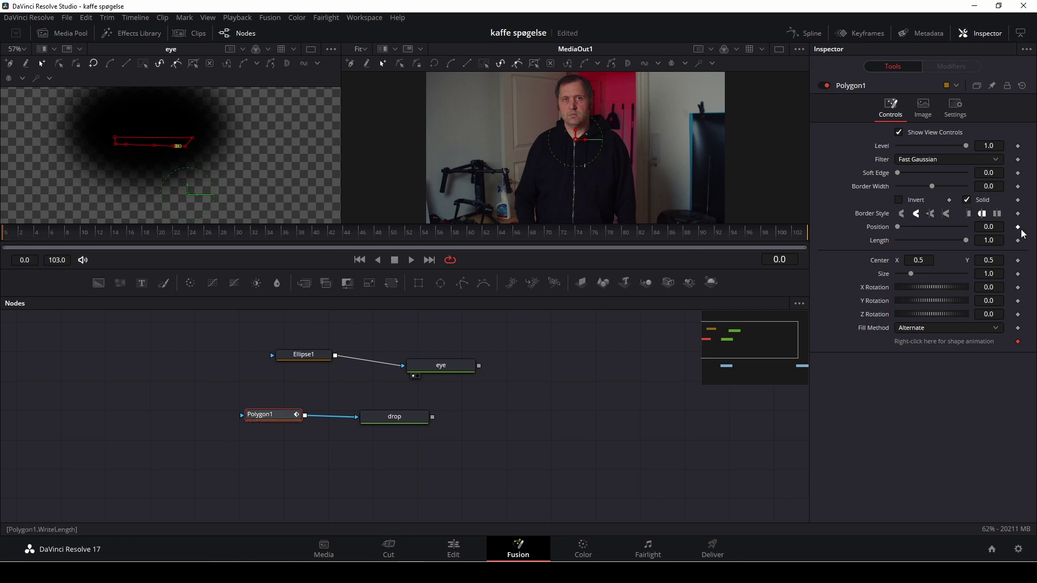
# Keyframe the Center of the polygon mask at frame 0 and go to frame 103
pyautogui.click(1018, 261)
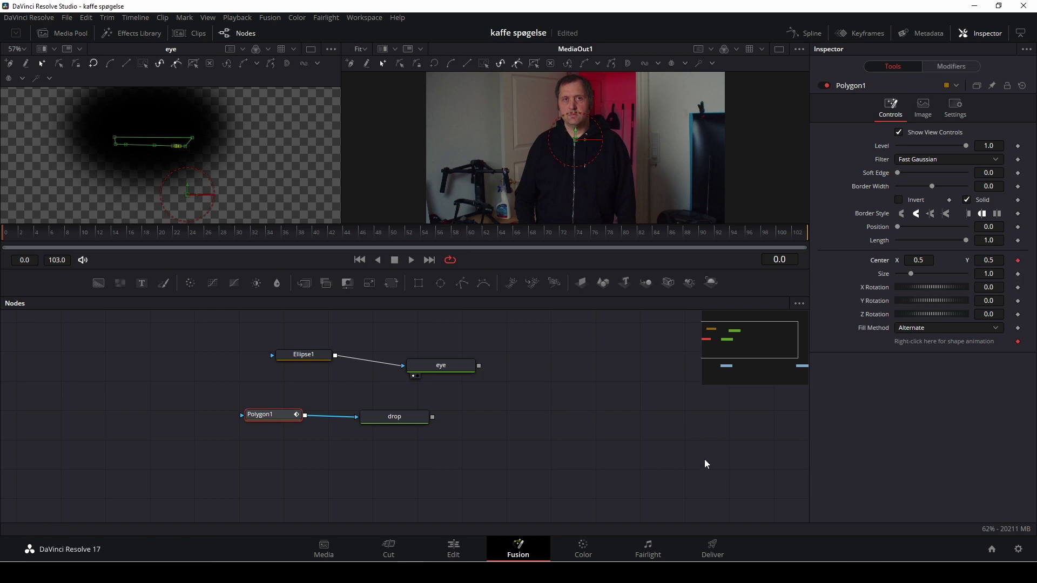
pyautogui.click(40, 238)
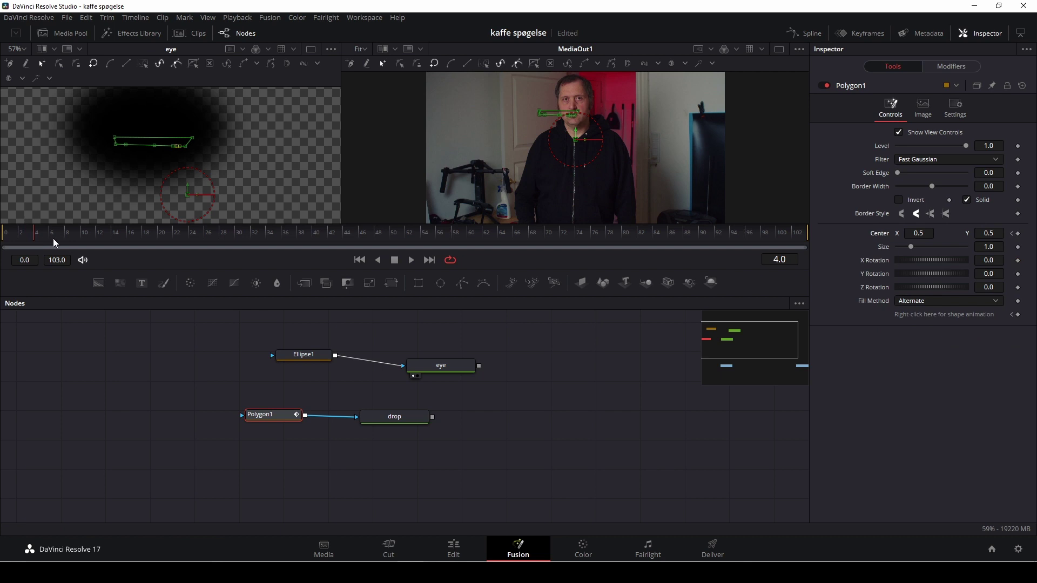
pyautogui.moveTo(53, 238); pyautogui.dragTo(807, 240)
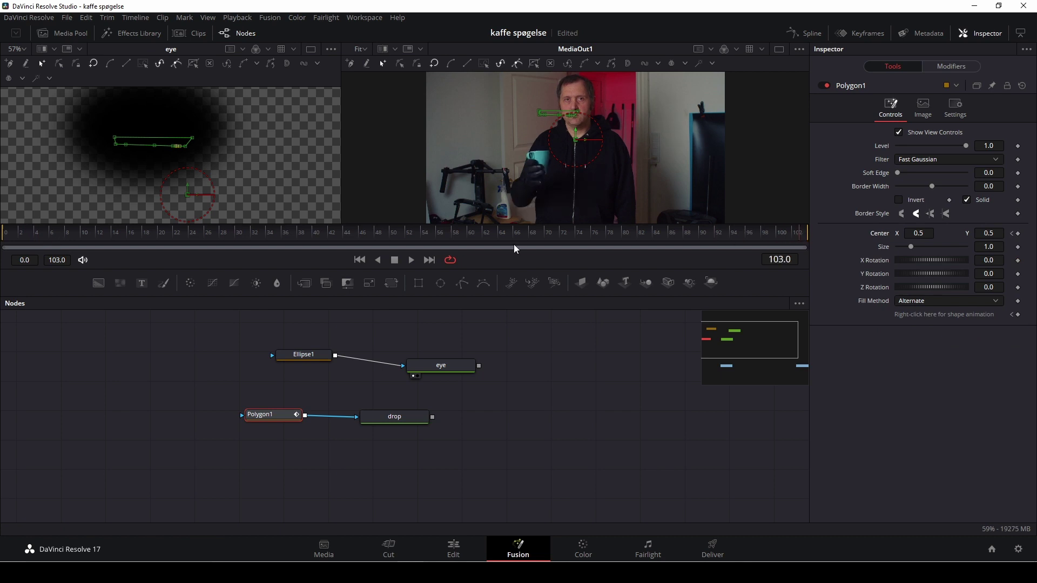
# Pull the polygon's lower points down at frame 103 and narrow its sides to form a long, thin drip below the eye
pyautogui.moveTo(126, 145); pyautogui.dragTo(127, 202)
pyautogui.moveTo(155, 145); pyautogui.dragTo(150, 213)
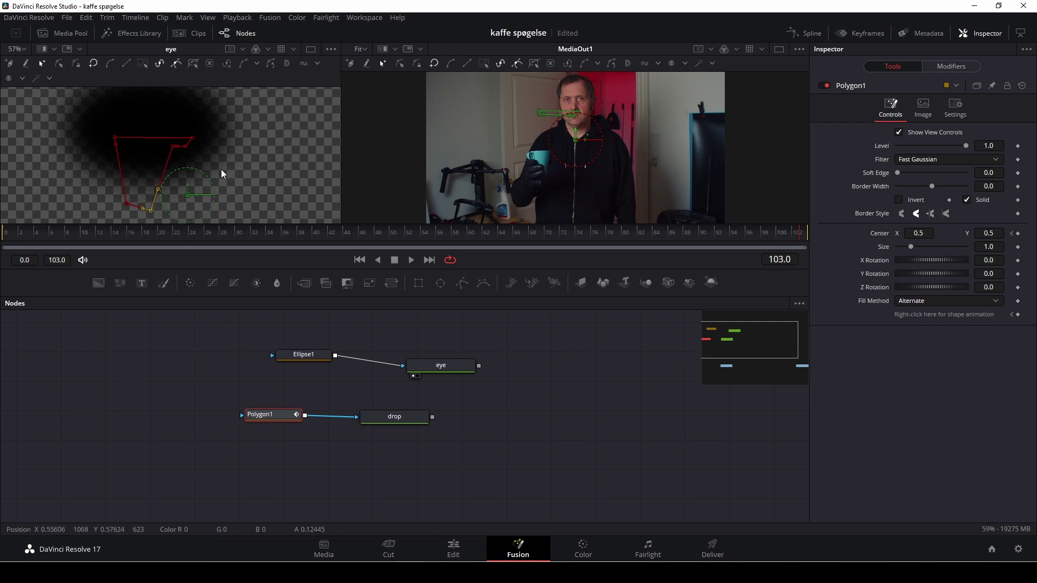
pyautogui.scroll(-2, 209, 169)
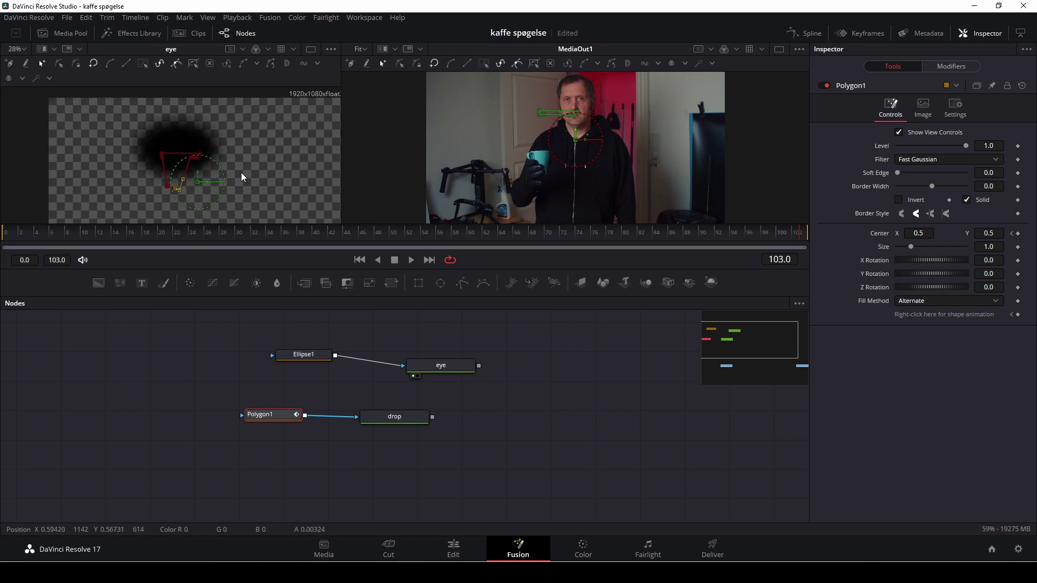
pyautogui.scroll(-2, 249, 156)
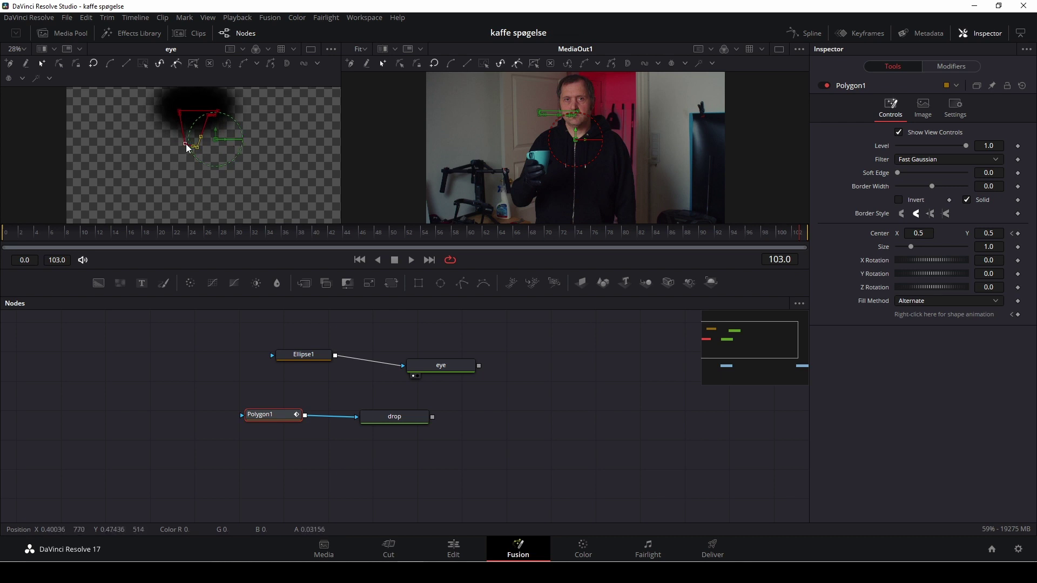
pyautogui.moveTo(186, 144); pyautogui.dragTo(202, 170)
pyautogui.scroll(-2, 235, 160)
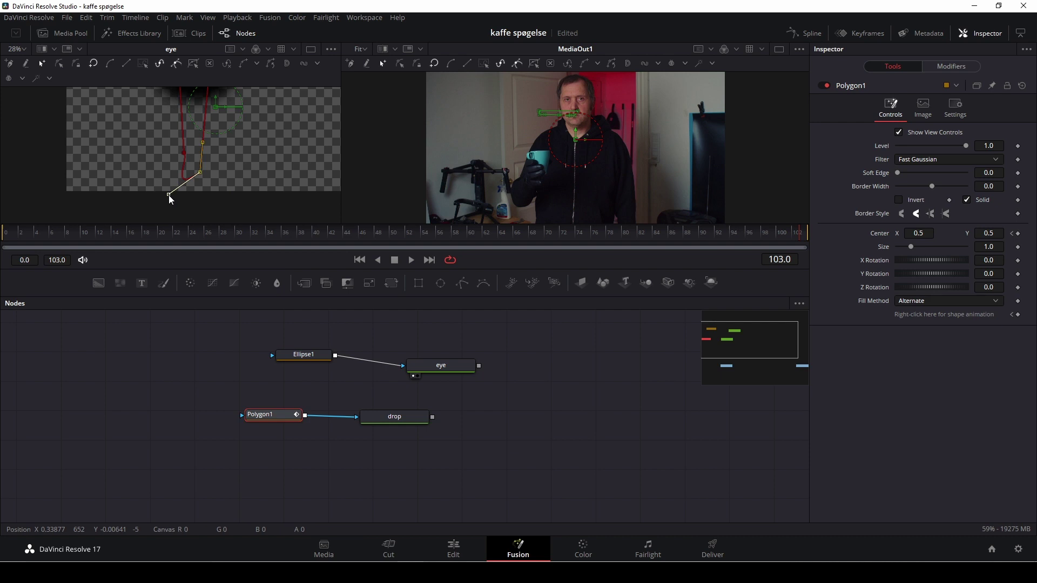
pyautogui.scroll(4, 169, 196)
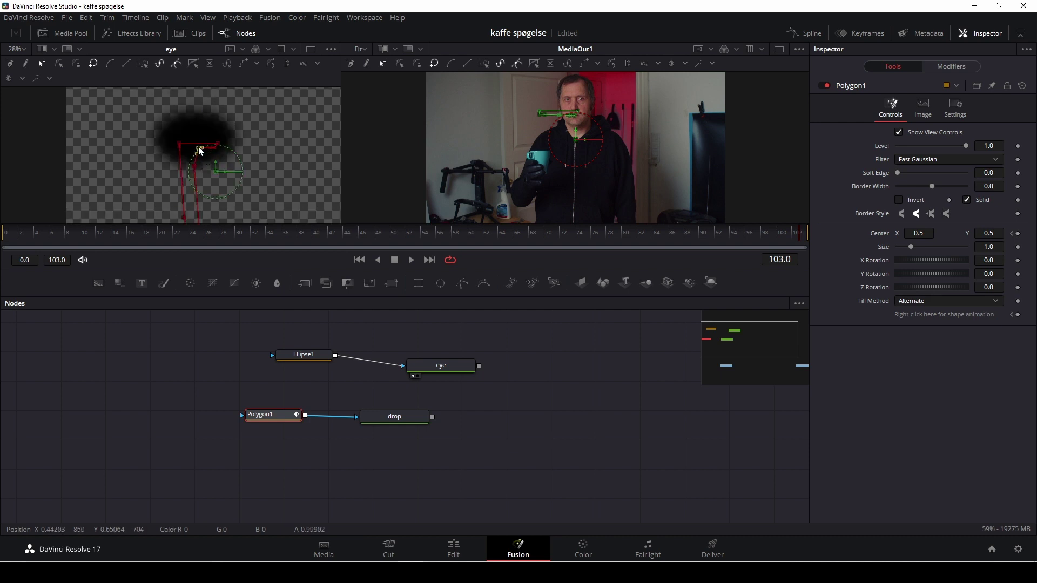
pyautogui.click(183, 146)
pyautogui.scroll(-3, 271, 167)
pyautogui.scroll(2, 271, 167)
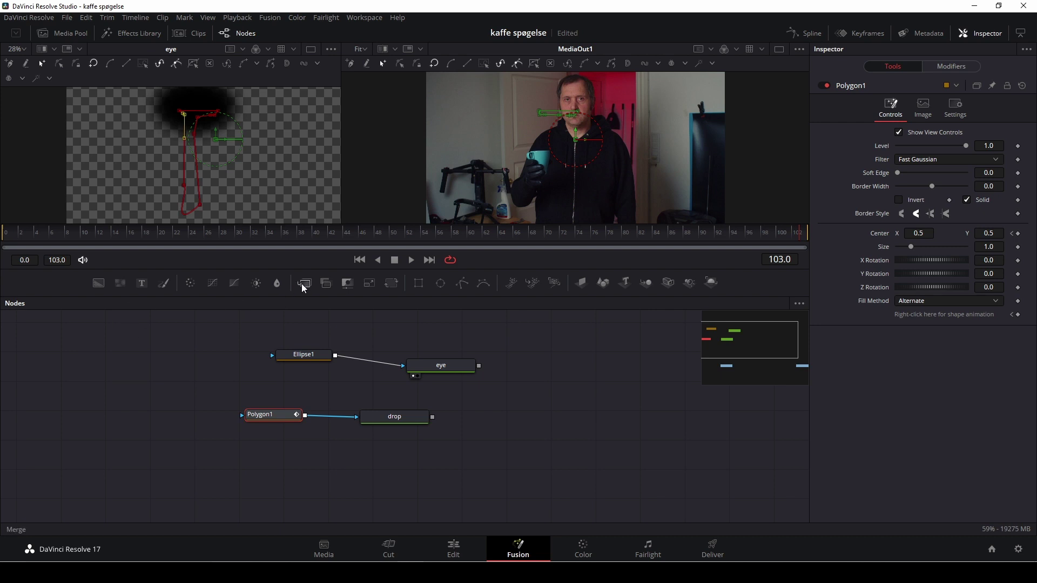
# Add a Merge node with eye as background and drop as foreground, and play back the drip animation
pyautogui.moveTo(304, 282); pyautogui.dragTo(547, 401)
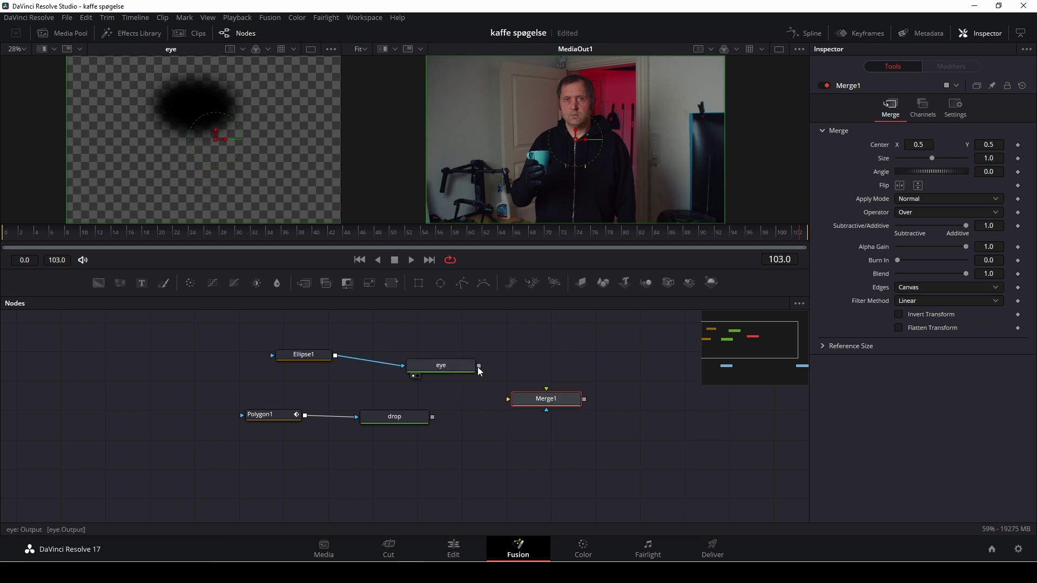
pyautogui.moveTo(479, 366); pyautogui.dragTo(549, 401)
pyautogui.click(583, 404)
pyautogui.moveTo(432, 416); pyautogui.dragTo(533, 400)
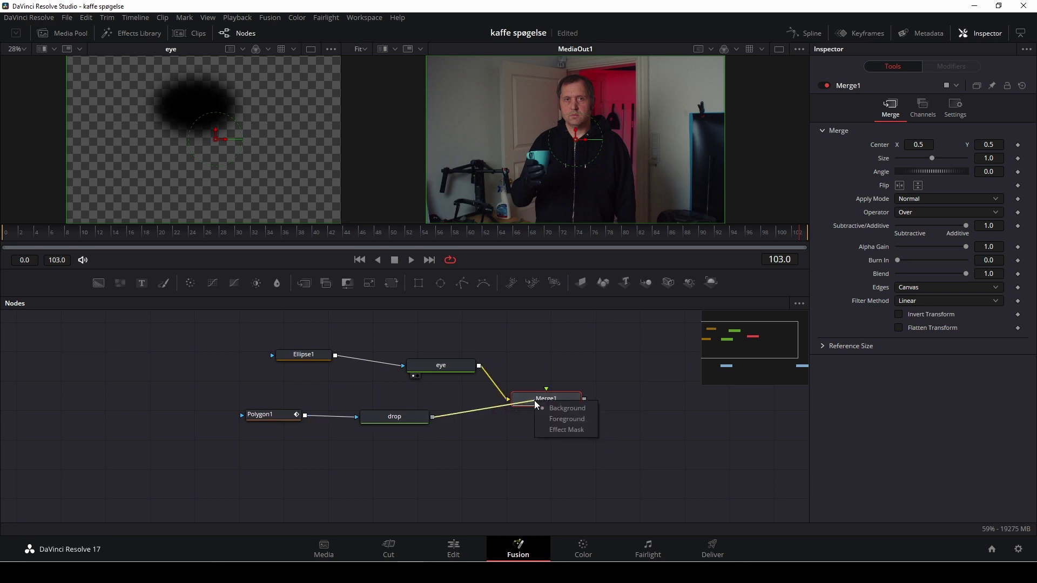
pyautogui.click(583, 419)
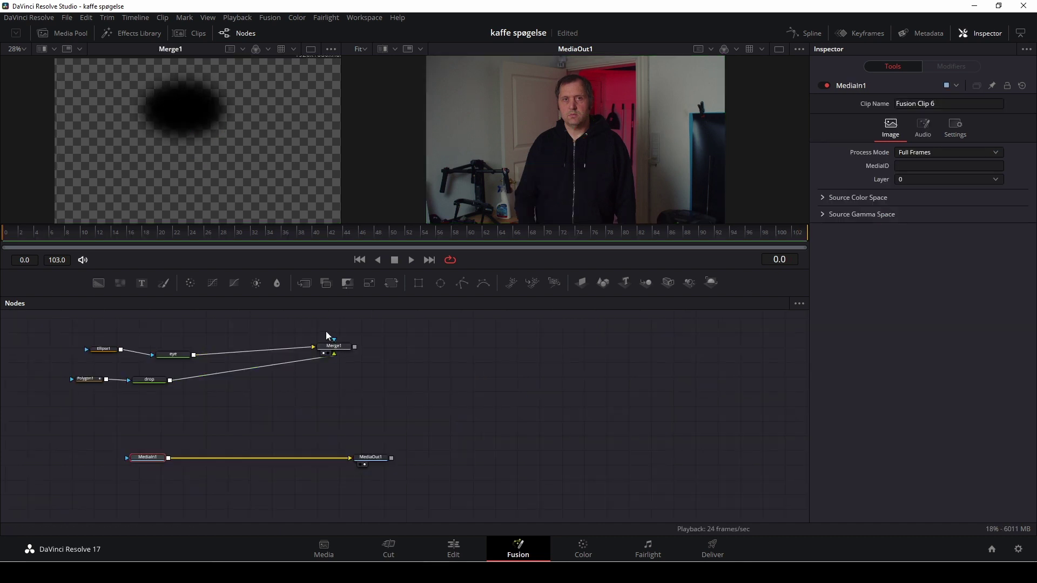
pyautogui.press('space')
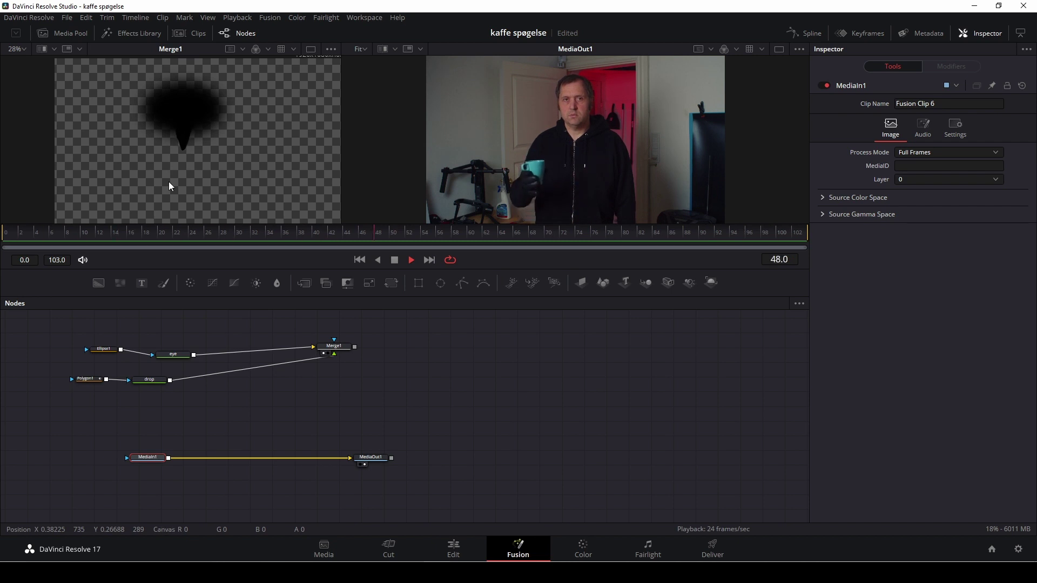
pyautogui.press('space')
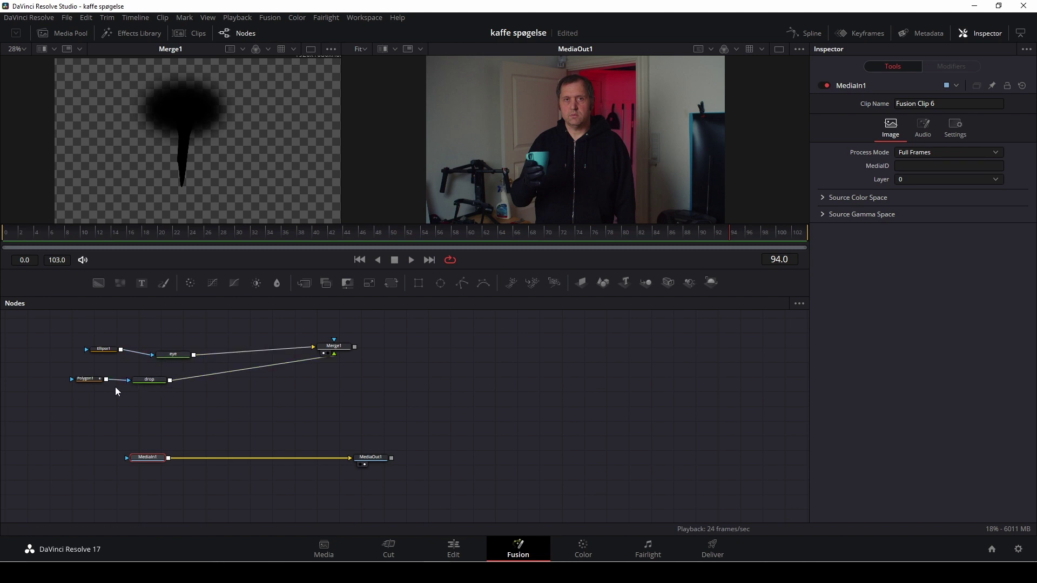
# Set the Soft Edge of the polygon mask to 0.0236 and replay the animation from near the start
pyautogui.click(85, 378)
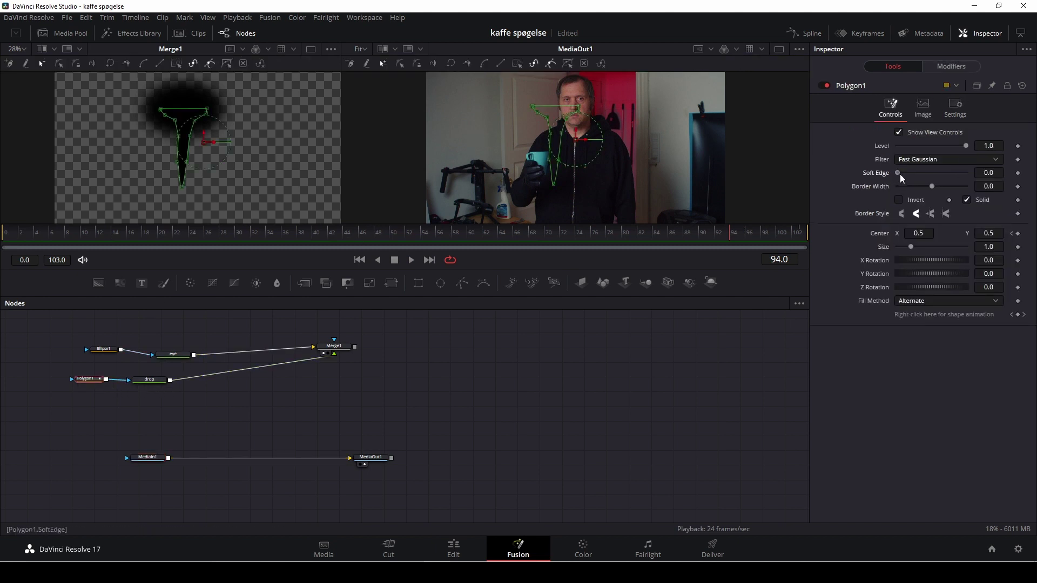
pyautogui.moveTo(900, 174); pyautogui.dragTo(908, 177)
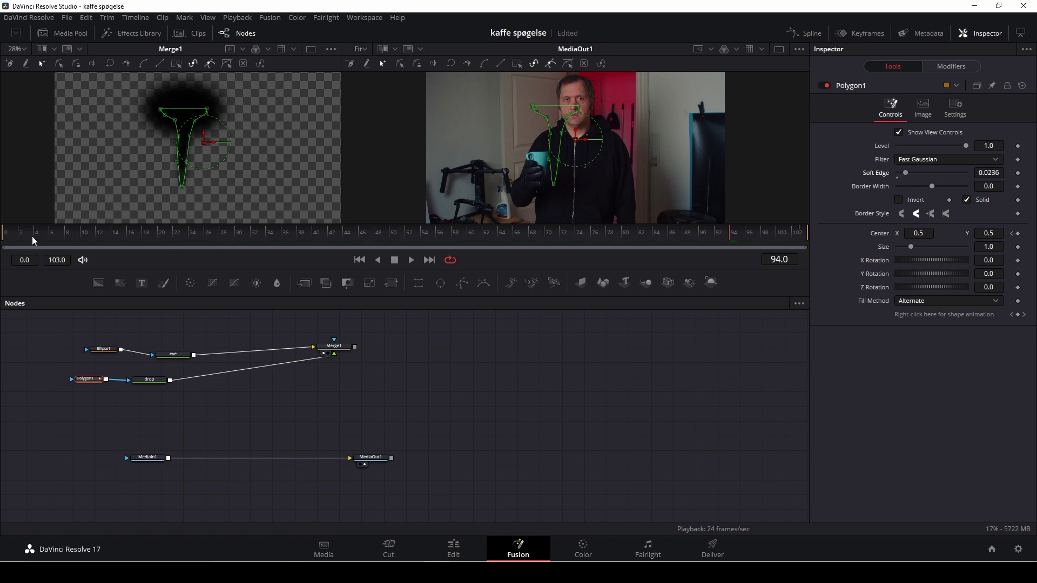
pyautogui.click(17, 236)
pyautogui.press('space')
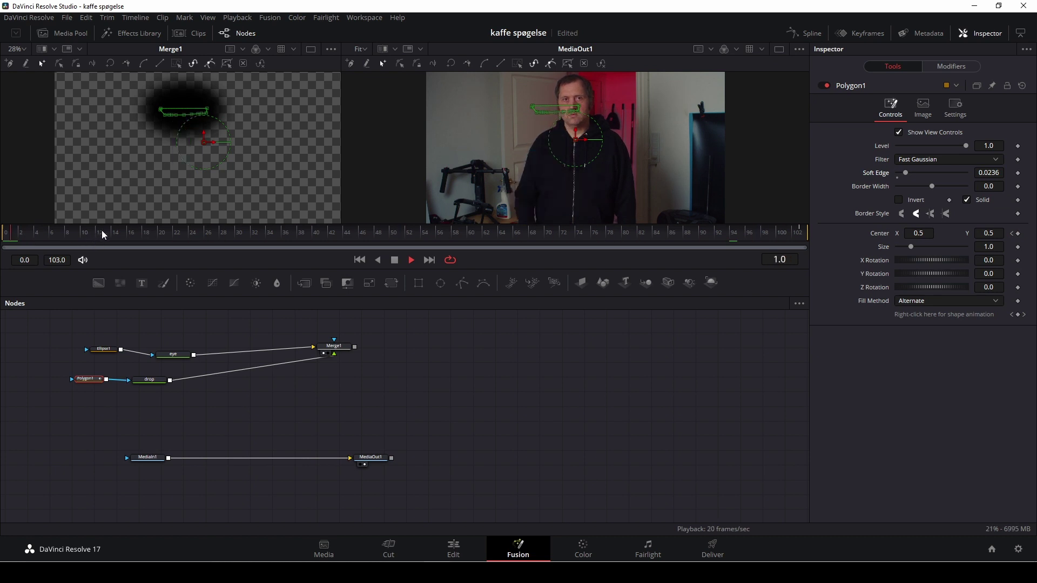
pyautogui.press('space')
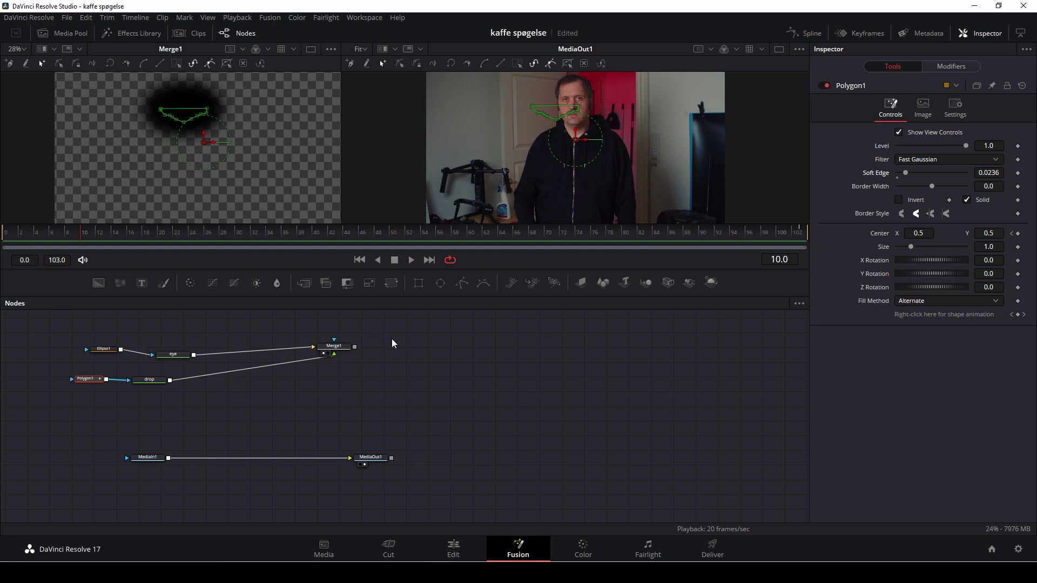
# Search the tools for drop and add a Drop Shadow node after the Polygon1 node
pyautogui.hotkey('shift', 'space')
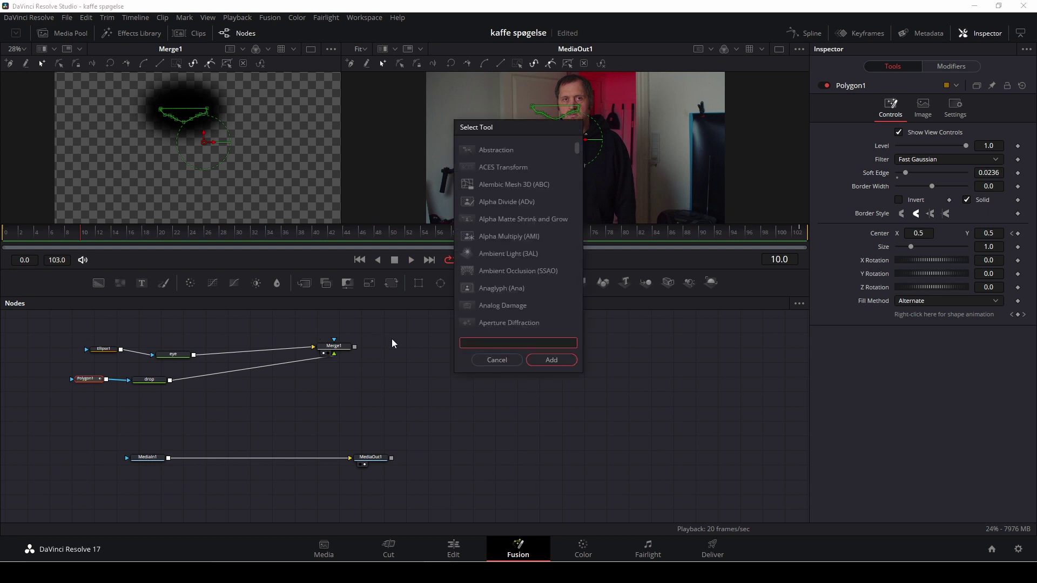
pyautogui.write('dr')
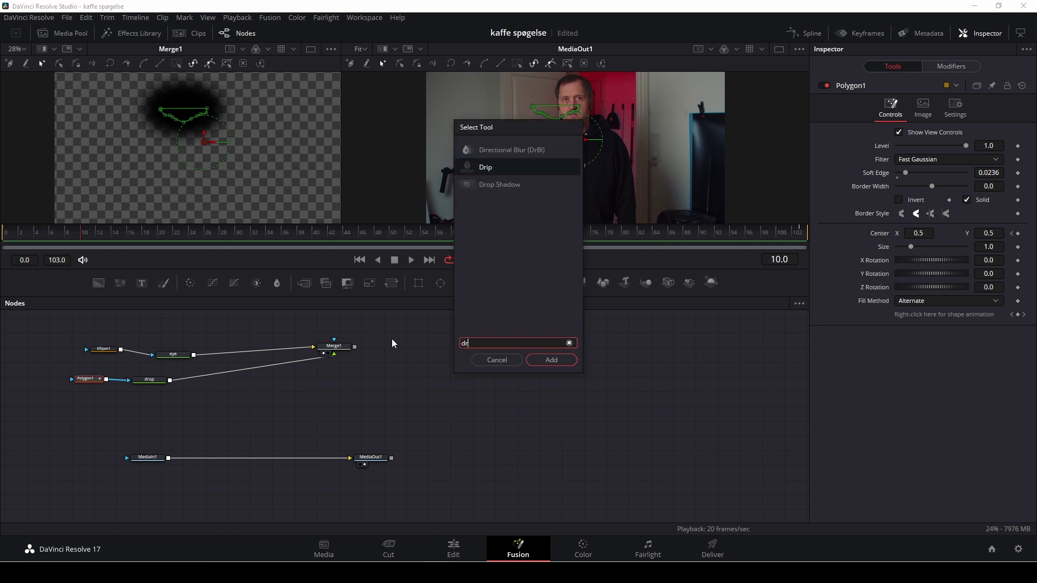
pyautogui.write('op')
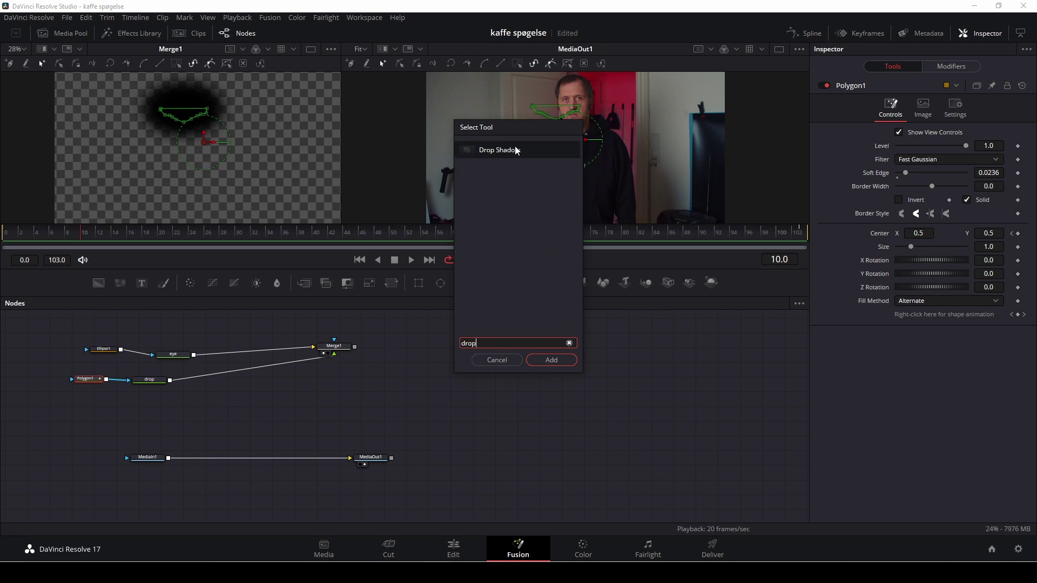
pyautogui.click(552, 360)
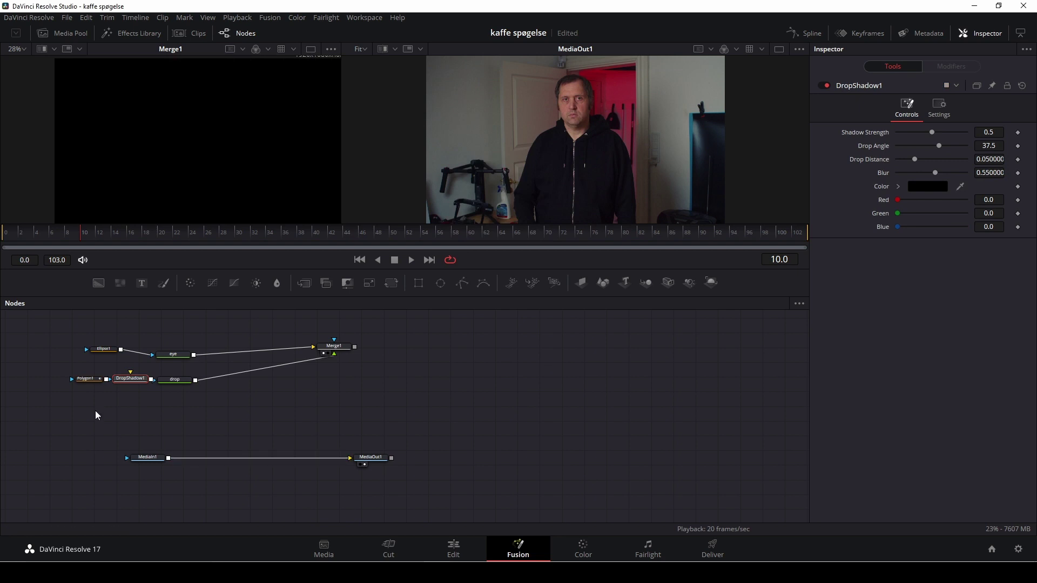
# Detach the Drop Shadow node, reconnect Polygon1 to drop, and insert the Drop Shadow between drop and Merge1
pyautogui.moveTo(129, 380); pyautogui.dragTo(130, 399)
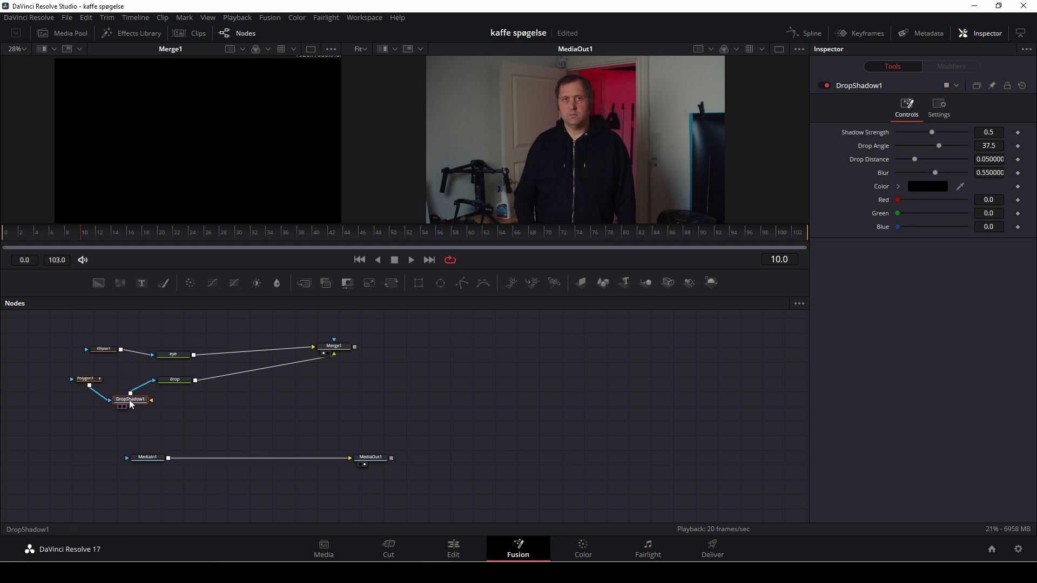
pyautogui.moveTo(129, 400); pyautogui.dragTo(283, 400)
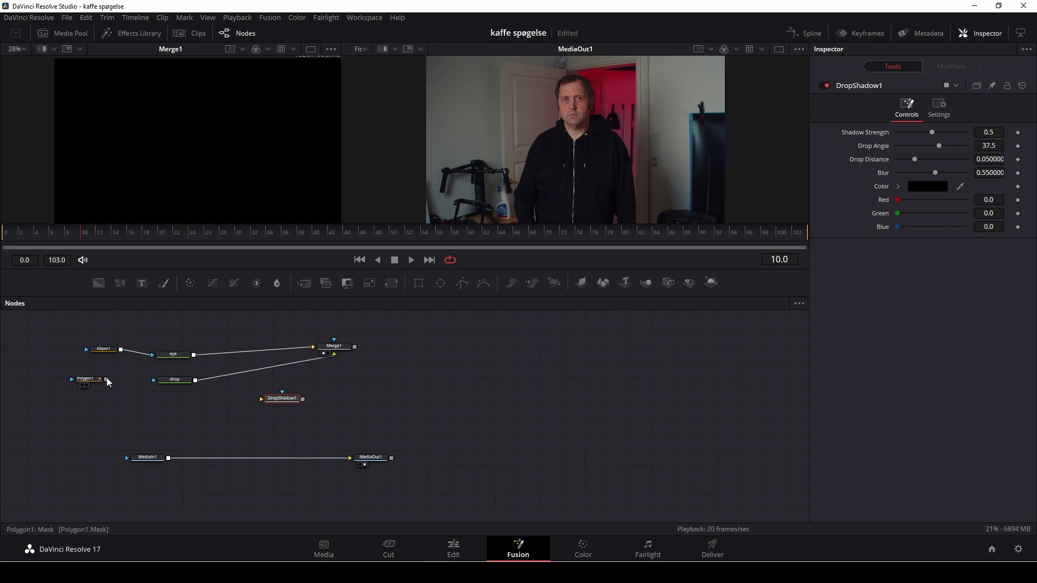
pyautogui.moveTo(106, 380); pyautogui.dragTo(155, 380)
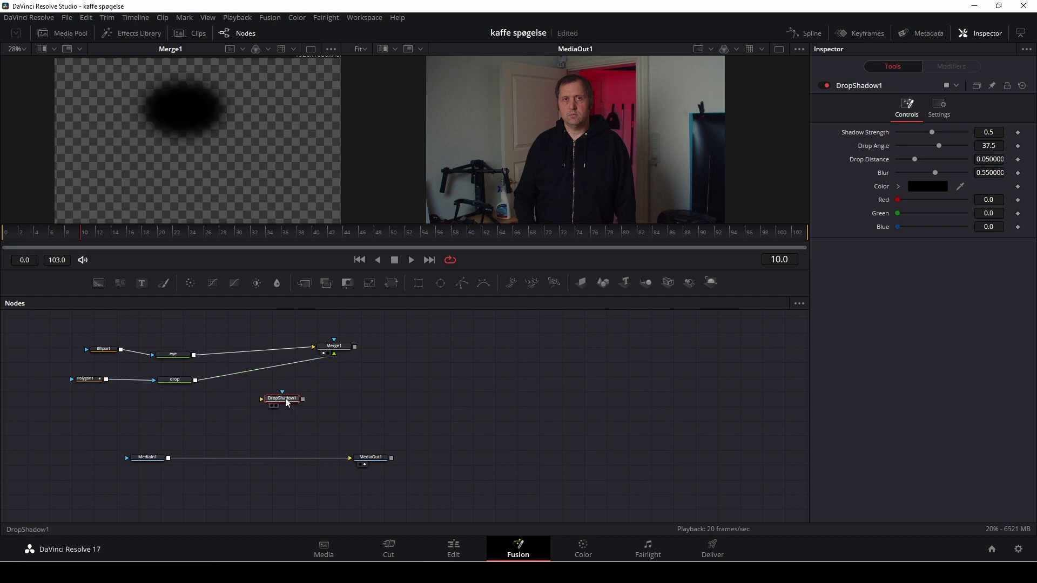
pyautogui.moveTo(288, 403); pyautogui.dragTo(240, 379)
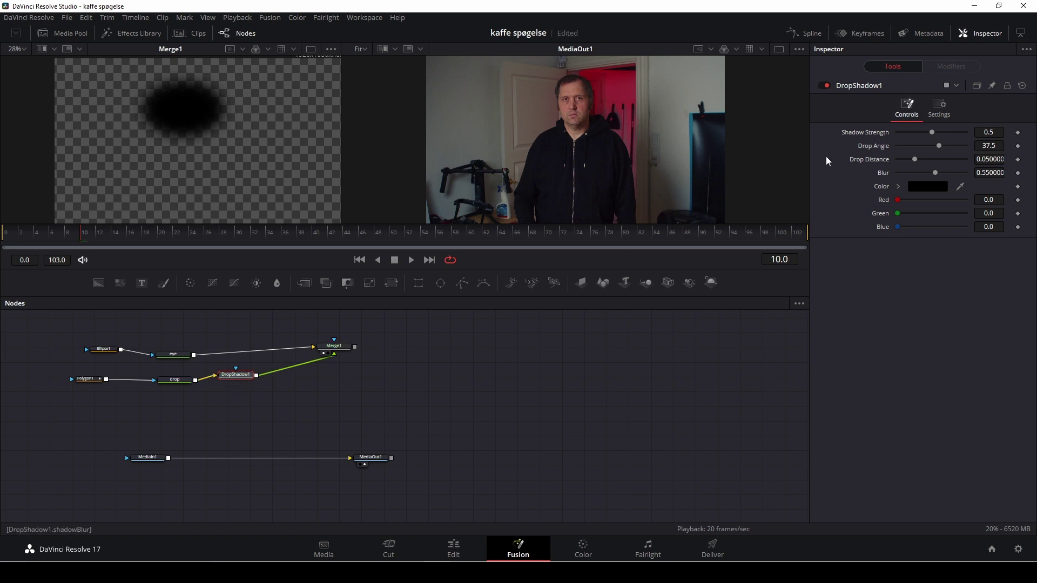
# Set the drop shadow's Shadow Strength to 0.441, Drop Angle to 57.0 and Blur to 0.63 while viewing frame 71
pyautogui.moveTo(201, 234); pyautogui.dragTo(556, 241)
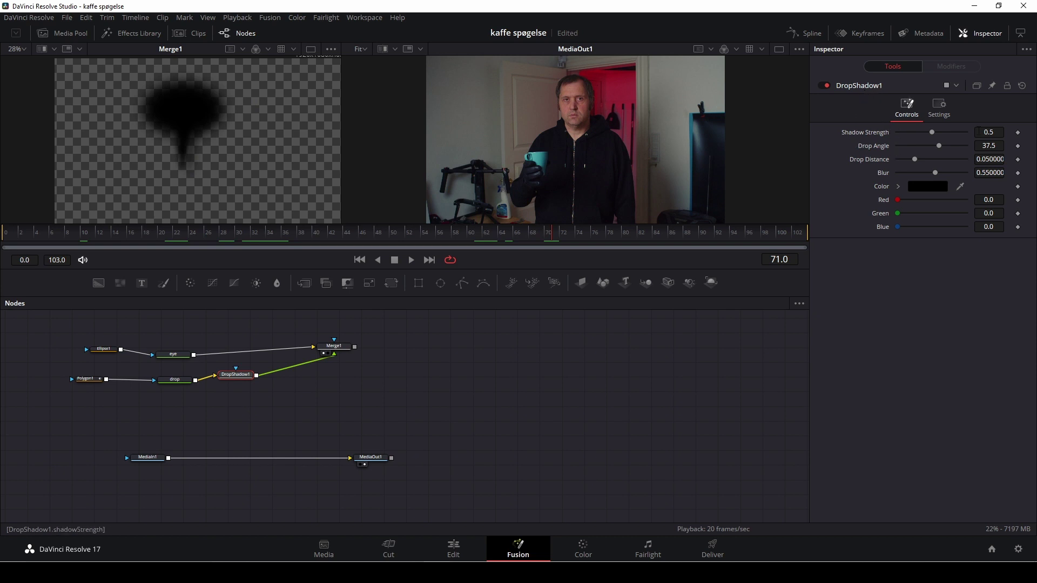
pyautogui.moveTo(931, 132); pyautogui.dragTo(943, 156)
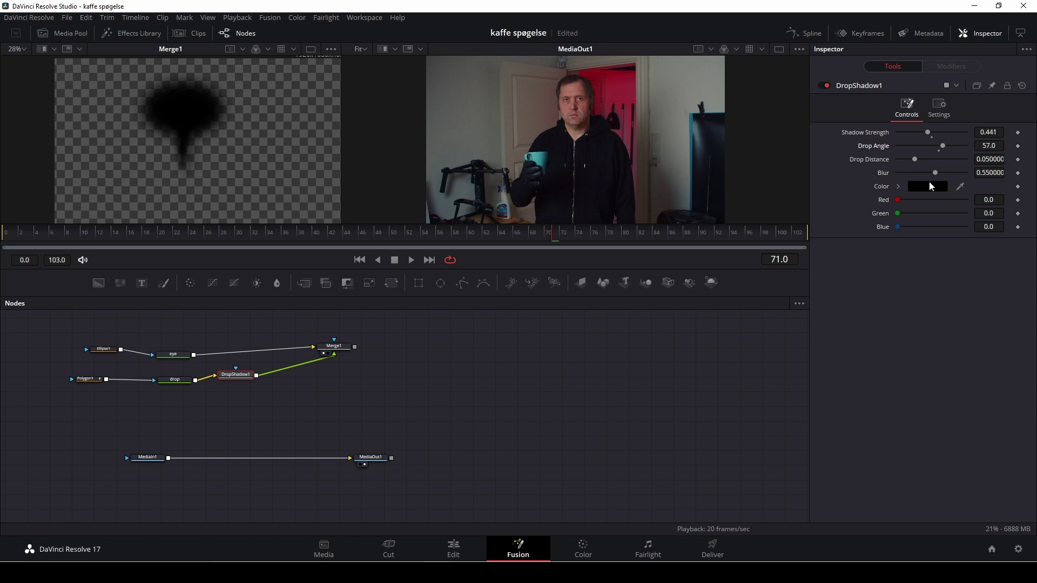
pyautogui.moveTo(935, 174); pyautogui.dragTo(940, 174)
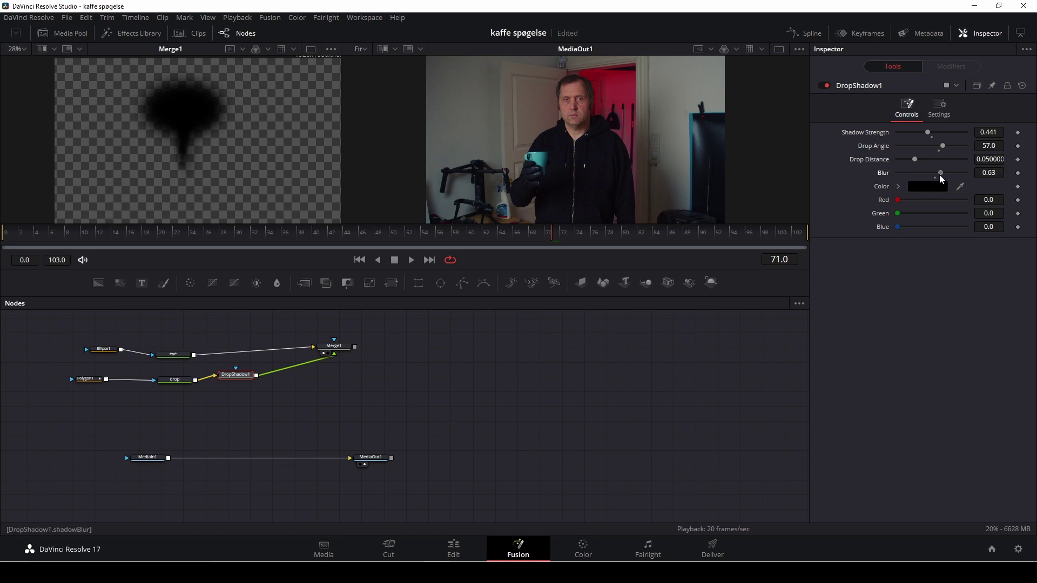
# Move the Merge1 node farther to the right of the DropShadow1 node
pyautogui.moveTo(344, 350); pyautogui.dragTo(411, 343)
pyautogui.click(411, 343)
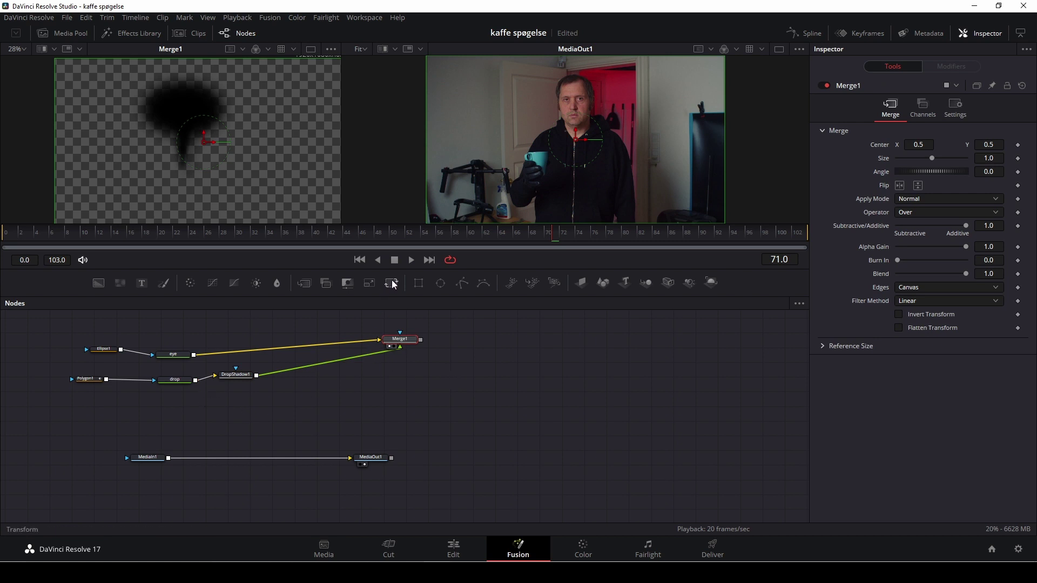
# Insert a Transform node between DropShadow1 and Merge1 and line up the Merge1, eye and Ellipse1 nodes
pyautogui.moveTo(393, 280); pyautogui.dragTo(398, 387)
pyautogui.moveTo(311, 370); pyautogui.dragTo(310, 381)
pyautogui.moveTo(400, 339); pyautogui.dragTo(378, 348)
pyautogui.moveTo(174, 353); pyautogui.dragTo(173, 337)
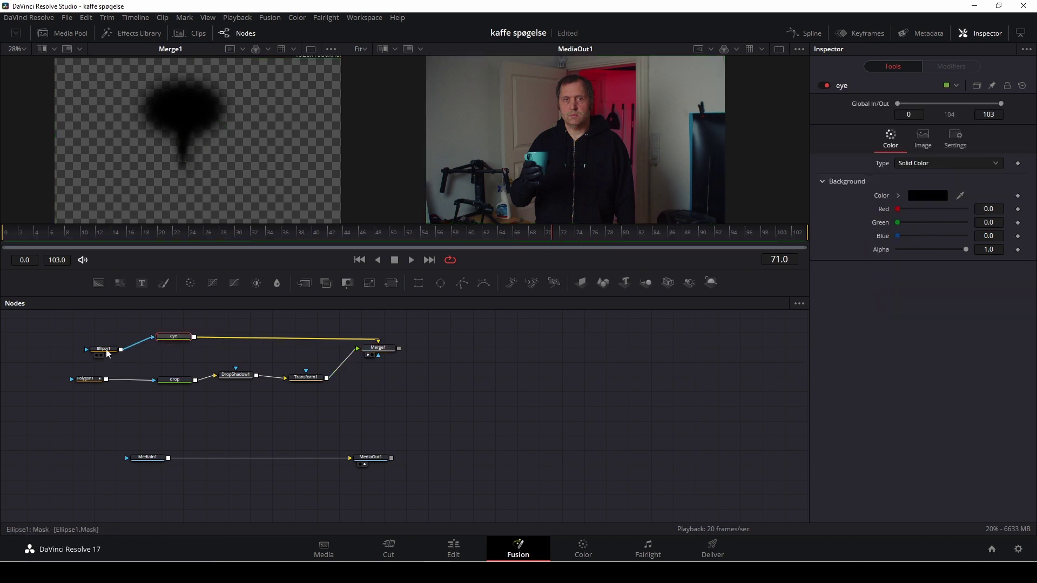
pyautogui.moveTo(107, 349); pyautogui.dragTo(105, 341)
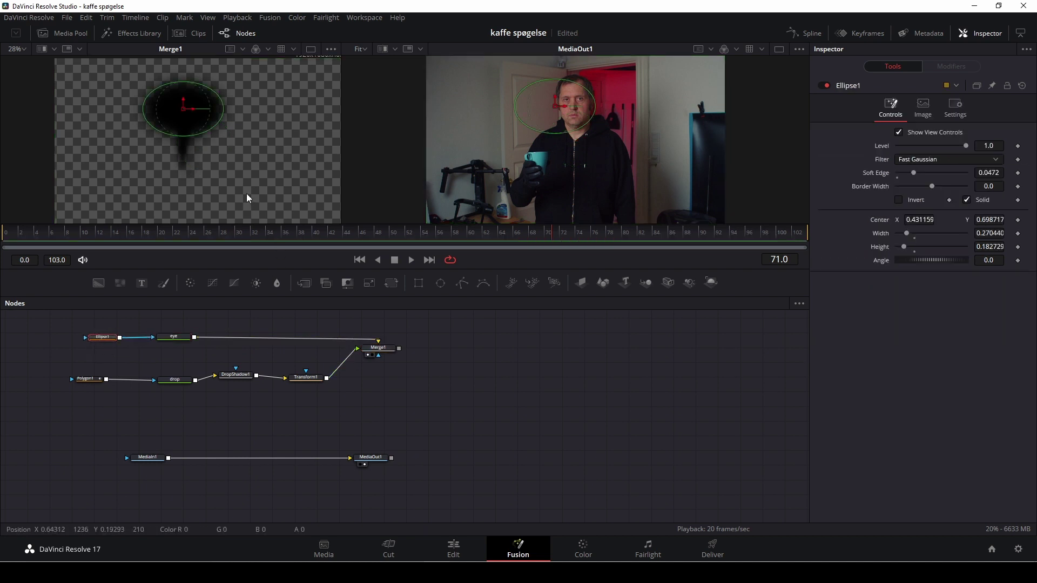
# Play back the drip animation and group all seven eye and drop nodes, leaving out MediaIn1 and MediaOut1
pyautogui.press('space')
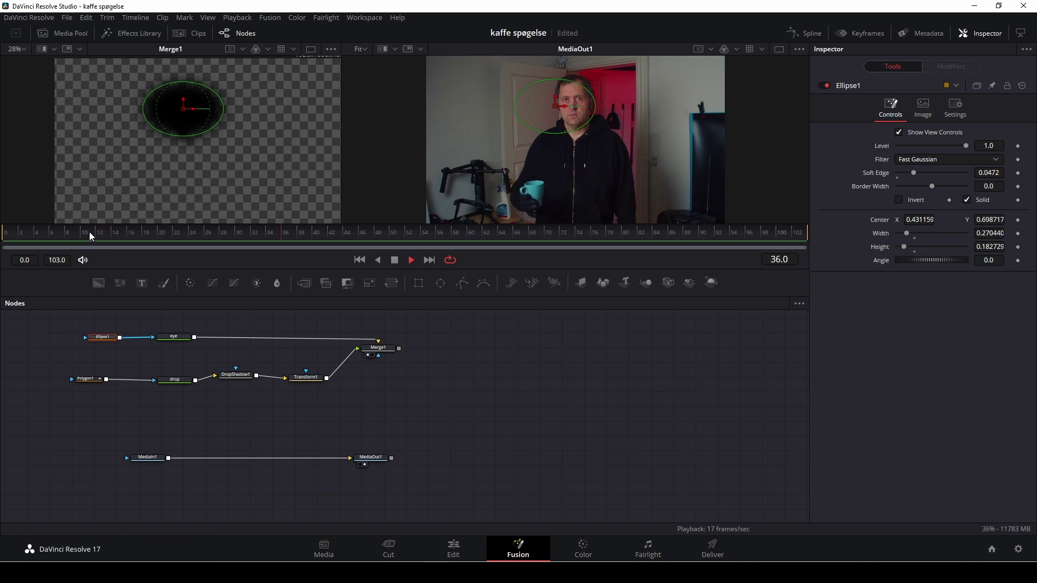
pyautogui.press('space')
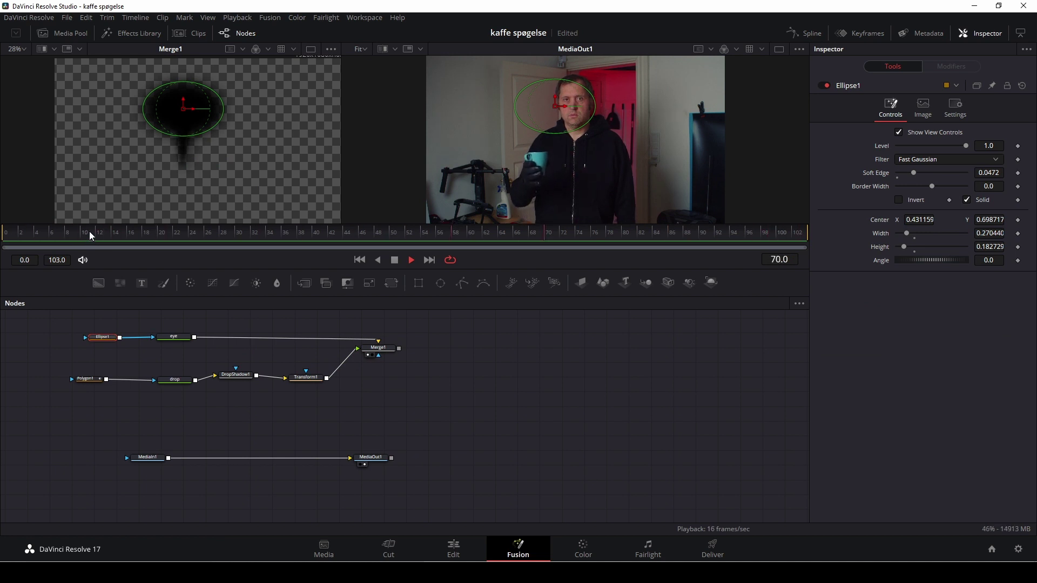
pyautogui.moveTo(431, 326); pyautogui.dragTo(88, 410)
pyautogui.rightClick(177, 381)
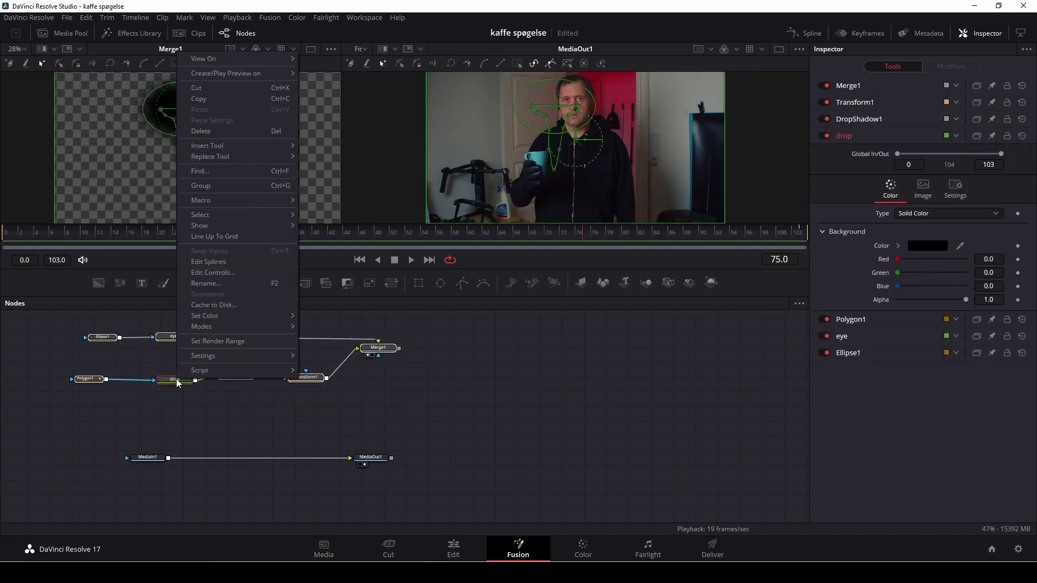
pyautogui.click(224, 185)
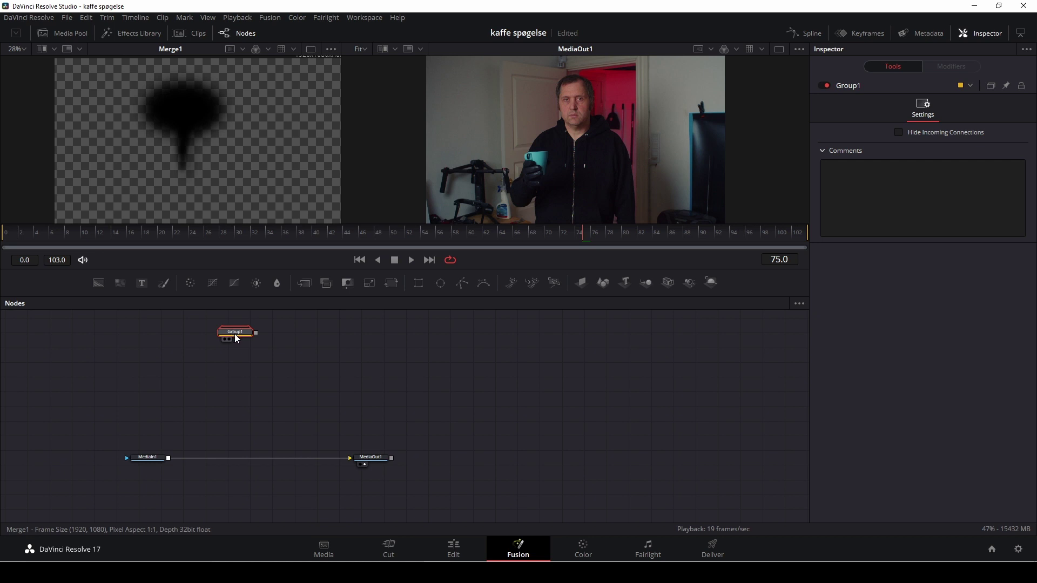
# Try to rename the group as eye
pyautogui.press('F2')
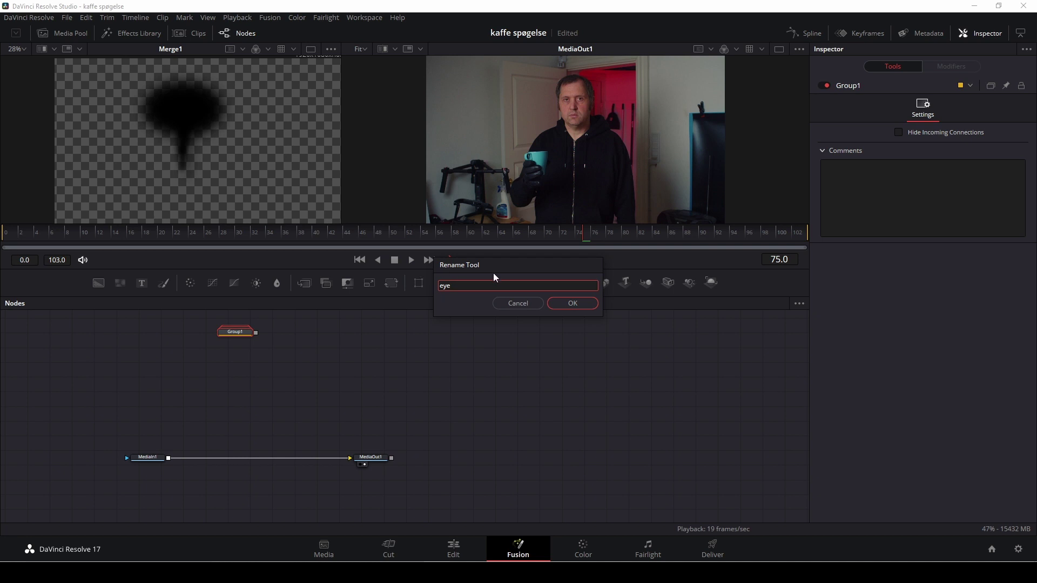
pyautogui.click(596, 305)
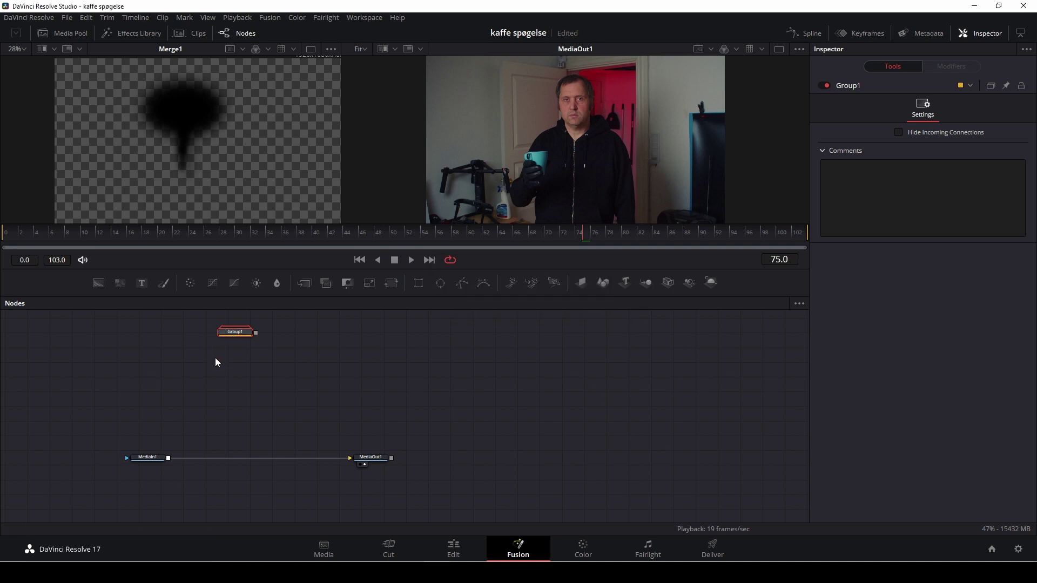
# Duplicate the group beside the original, show the copy in the first viewer, and move MediaOut1 farther from MediaIn1
pyautogui.moveTo(205, 361); pyautogui.dragTo(282, 317)
pyautogui.click(354, 353)
pyautogui.moveTo(374, 455); pyautogui.dragTo(506, 446)
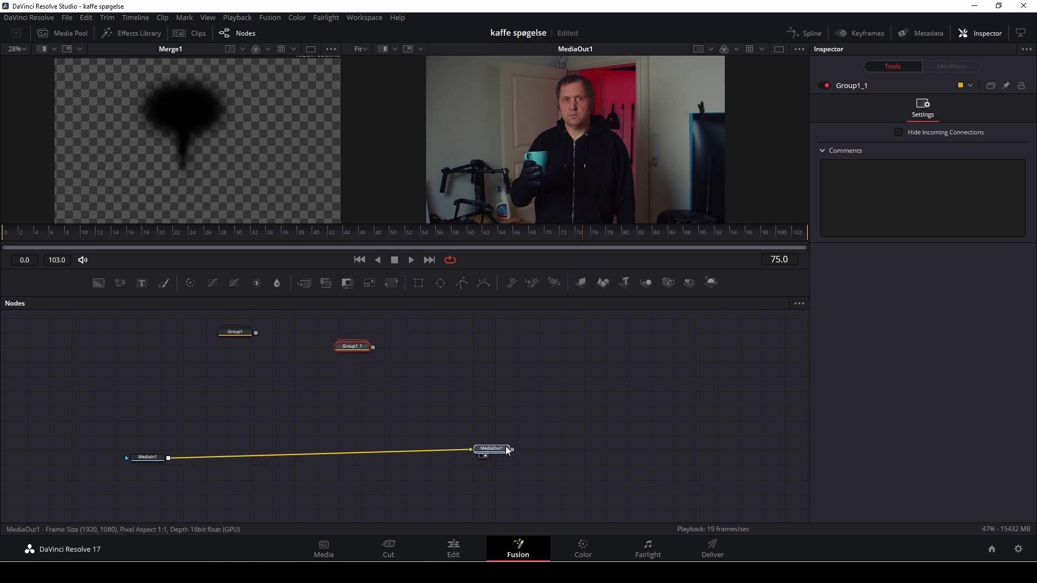
pyautogui.click(343, 354)
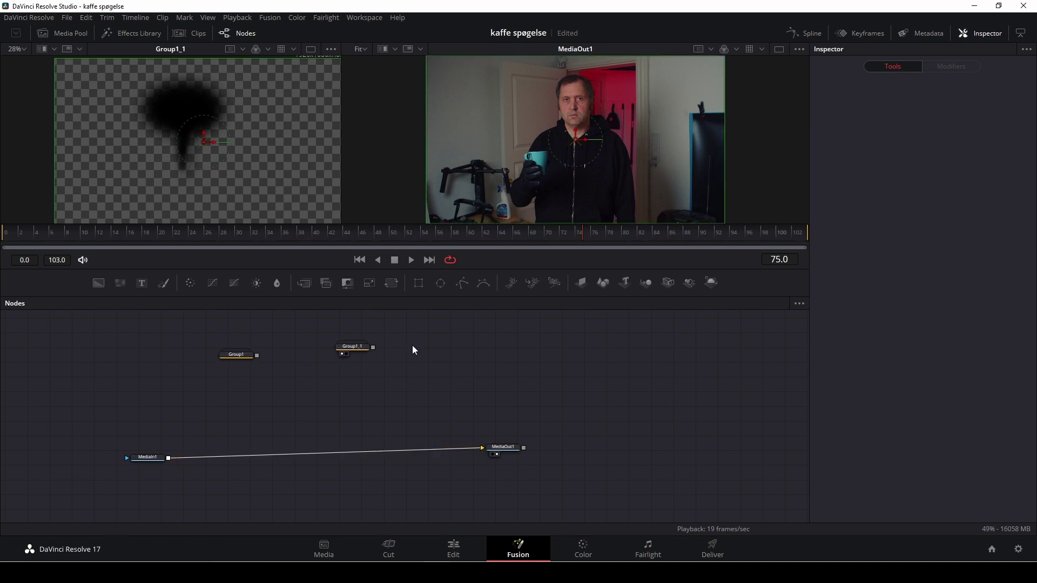
# Search the tools for the Planar Tracker and insert it between MediaIn1 and MediaOut1
pyautogui.hotkey('shift', 'space')
pyautogui.write('drop')
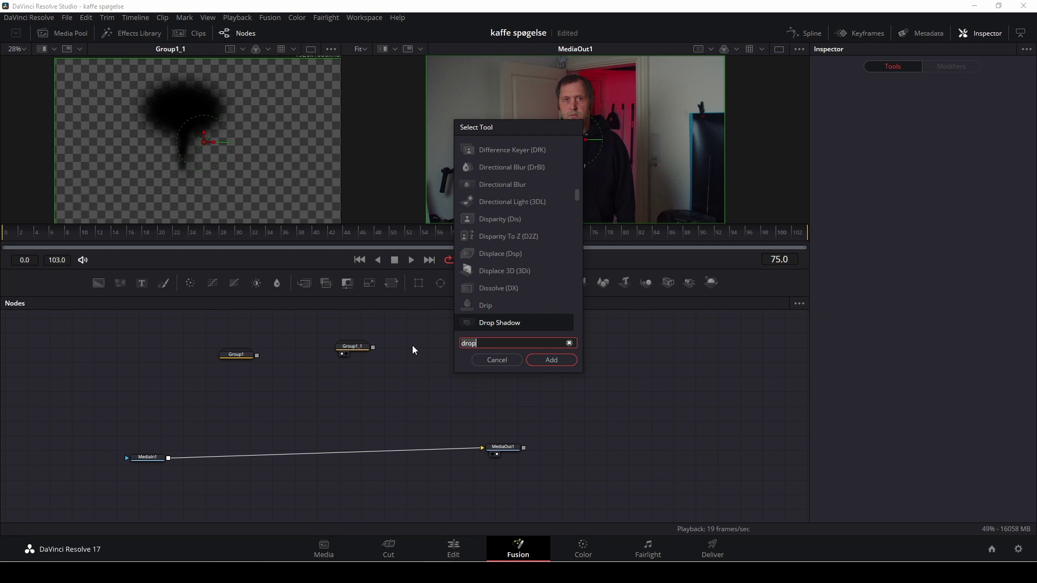
pyautogui.press('BackSpace')
pyautogui.press('BackSpace')
pyautogui.press('BackSpace')
pyautogui.press('BackSpace')
pyautogui.write('pl')
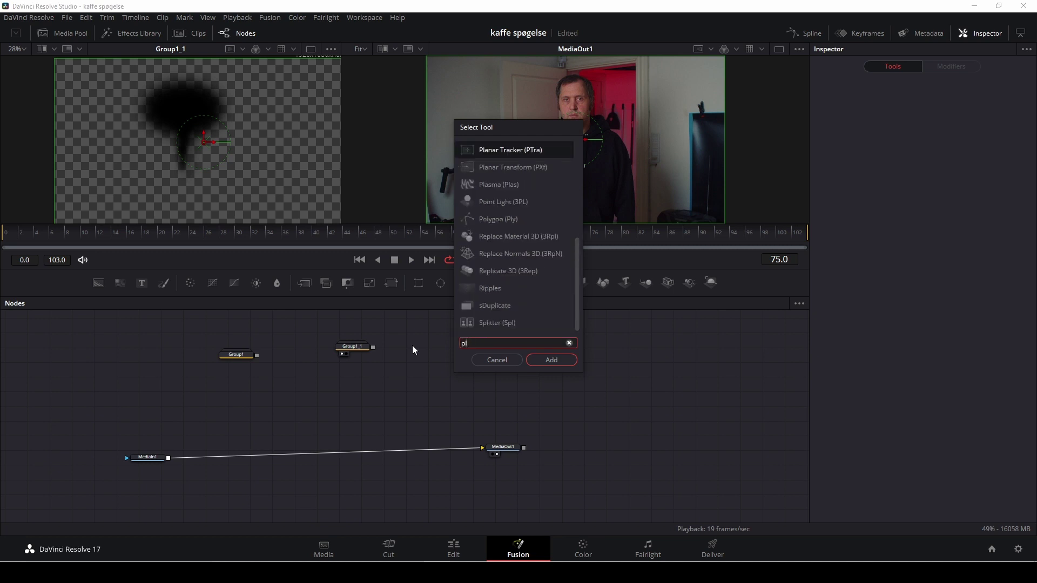
pyautogui.click(497, 154)
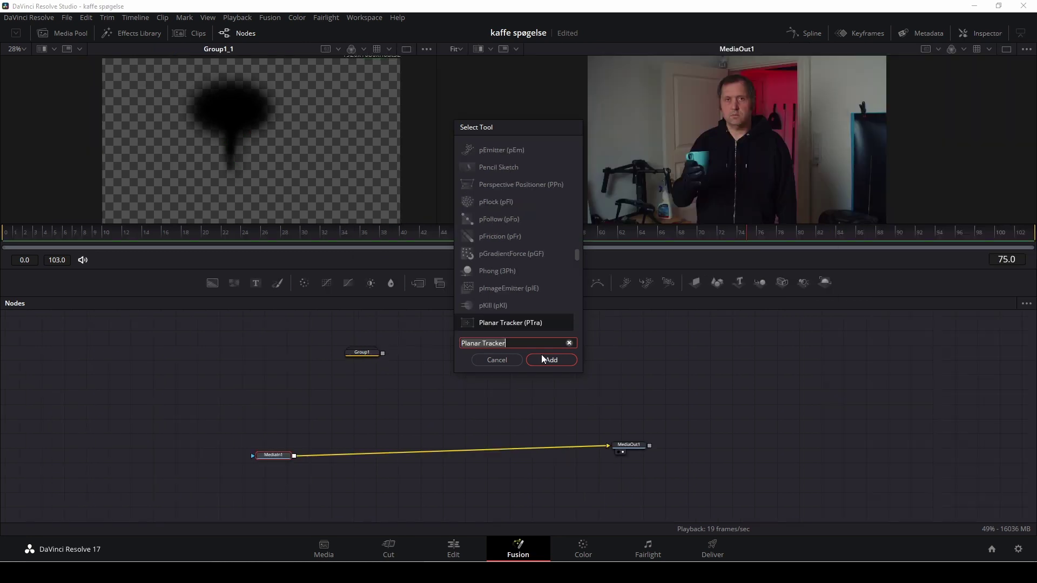
pyautogui.click(542, 358)
pyautogui.moveTo(327, 457); pyautogui.dragTo(392, 457)
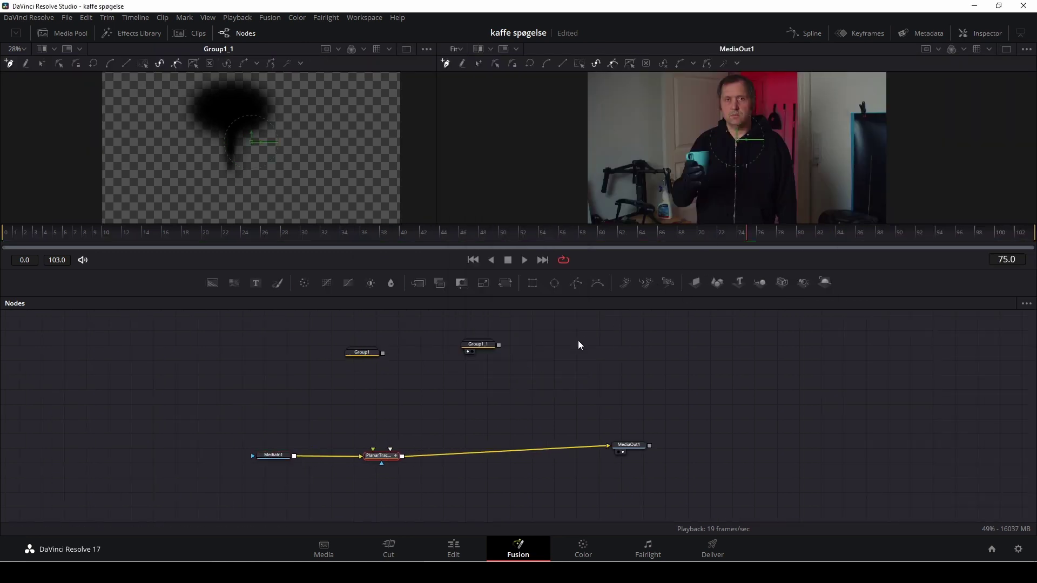
# Add a second Planar Tracker after the first one and space the two trackers apart
pyautogui.hotkey('shift', 'space')
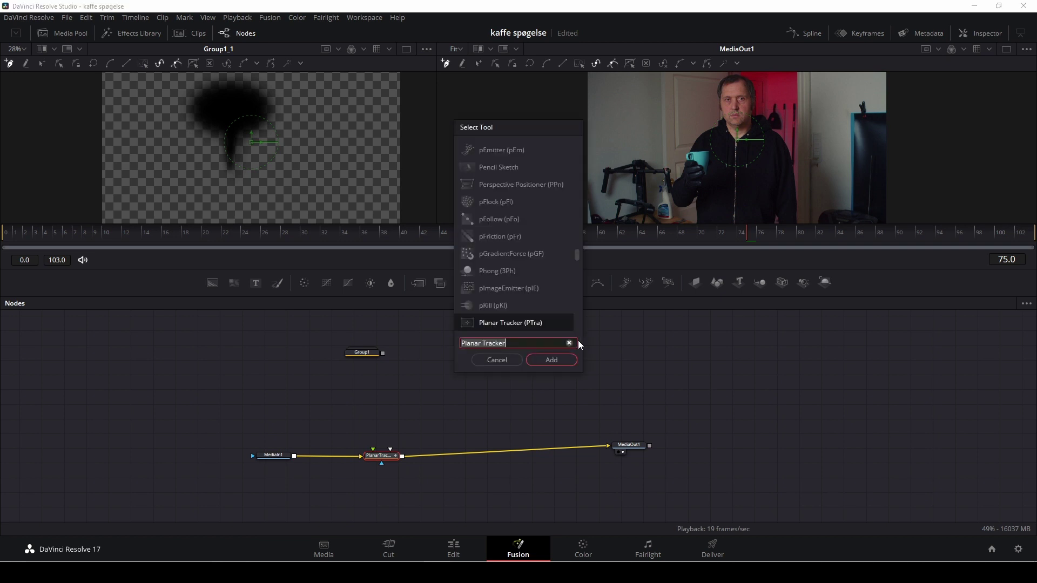
pyautogui.click(551, 360)
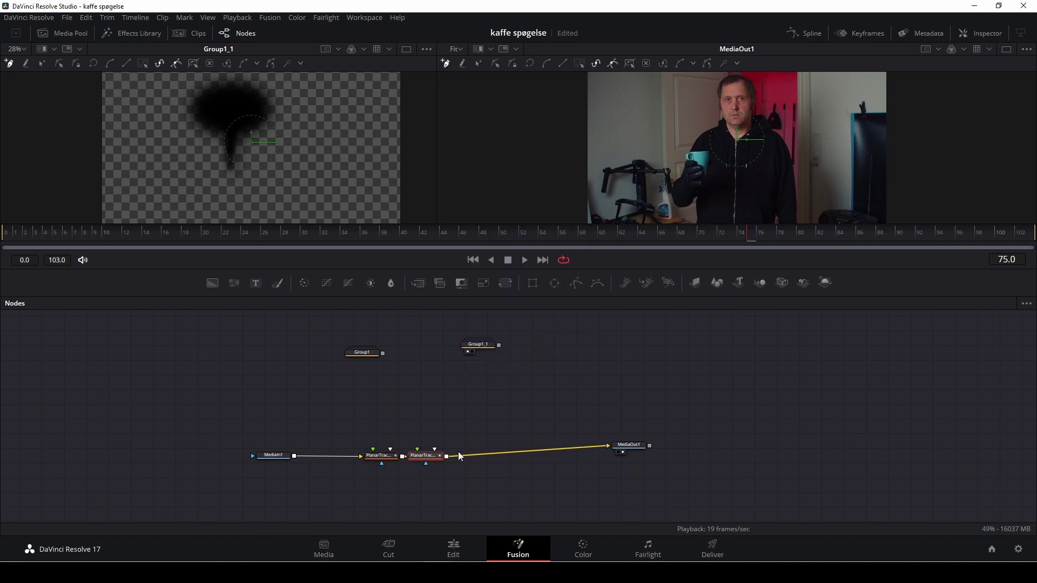
pyautogui.moveTo(427, 455); pyautogui.dragTo(524, 457)
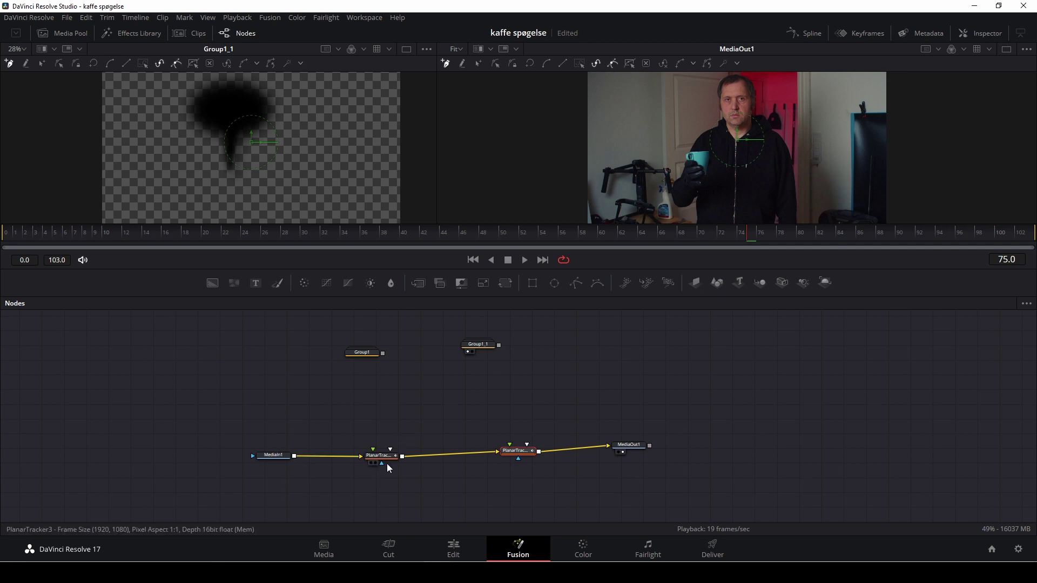
pyautogui.moveTo(389, 458); pyautogui.dragTo(382, 453)
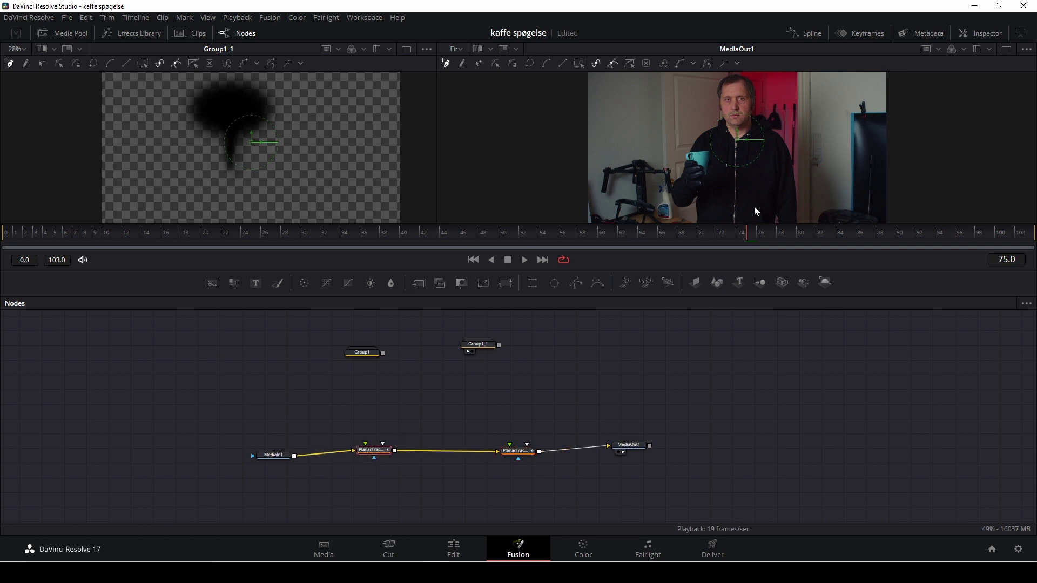
# Show the first planar tracker's settings and set its Tracker to Hybrid Point/Area
pyautogui.click(981, 33)
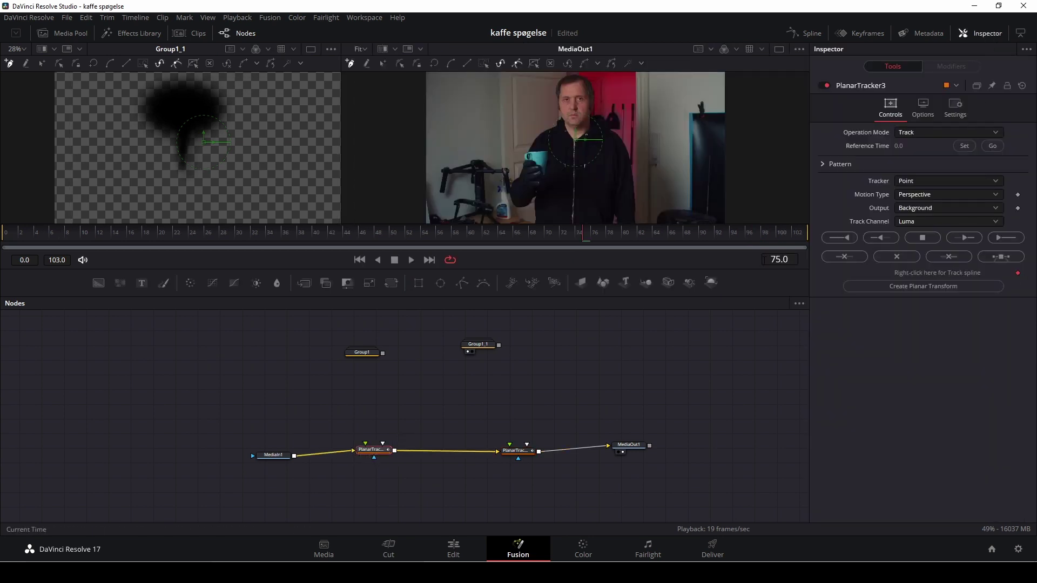
pyautogui.click(937, 183)
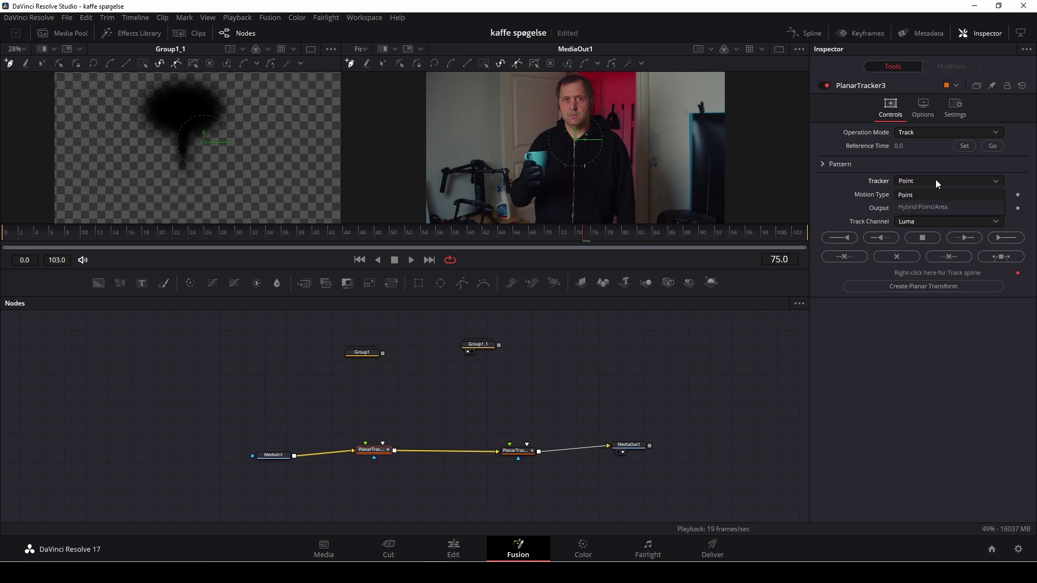
pyautogui.click(937, 208)
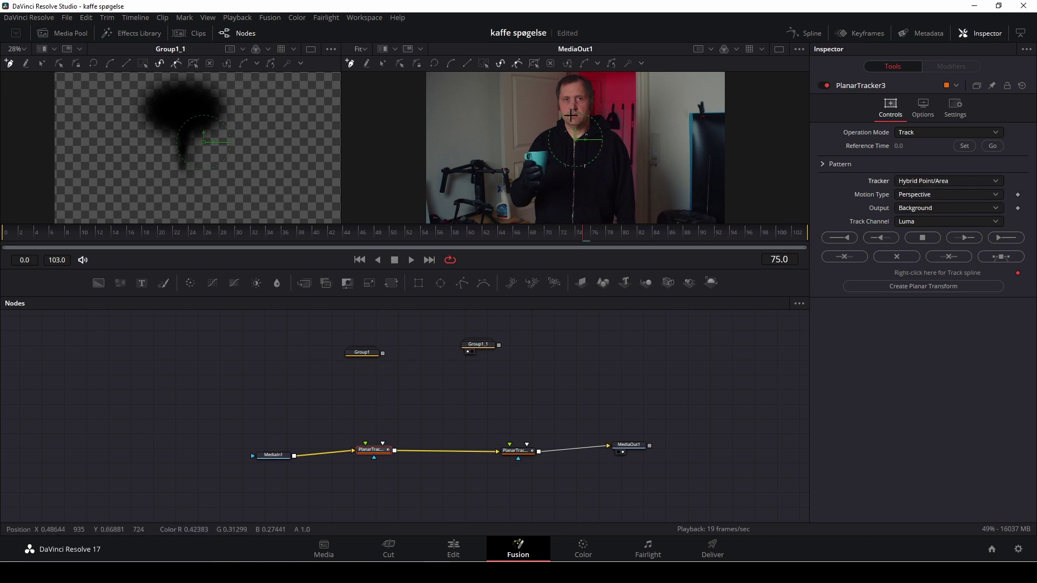
# Draw a closed tracking shape around the half of the man's face beside the white door, from forehead to chin
pyautogui.scroll(5, 571, 116)
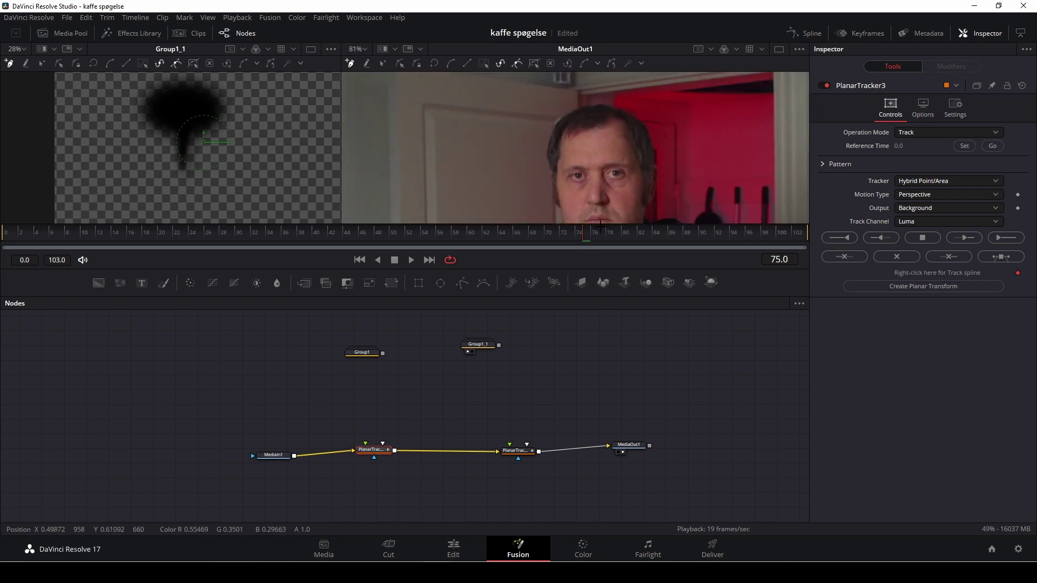
pyautogui.click(560, 161)
pyautogui.click(583, 162)
pyautogui.click(595, 163)
pyautogui.scroll(-2, 592, 175)
pyautogui.click(597, 156)
pyautogui.click(598, 184)
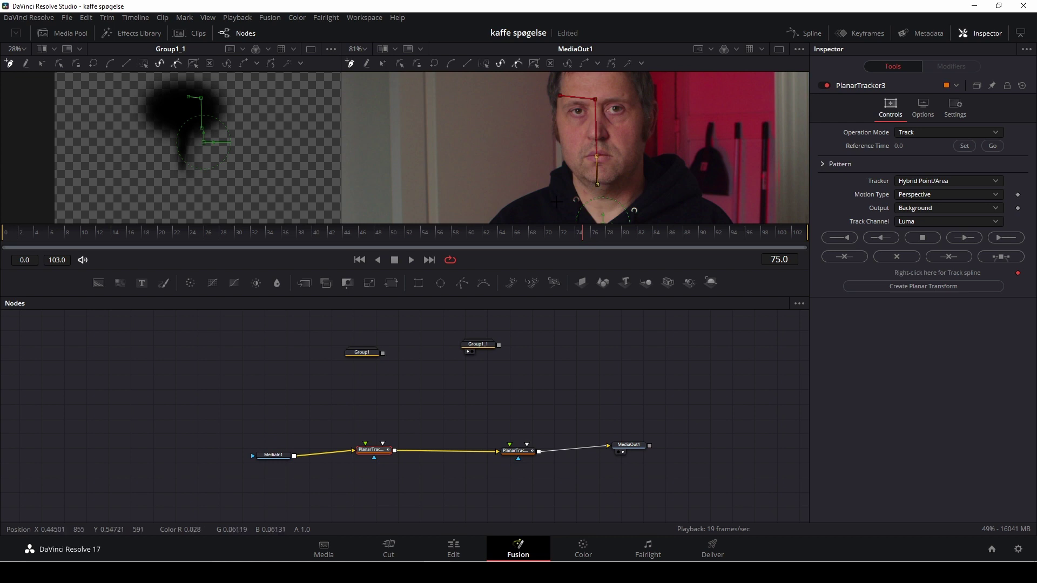
pyautogui.click(552, 197)
pyautogui.click(550, 132)
pyautogui.click(548, 99)
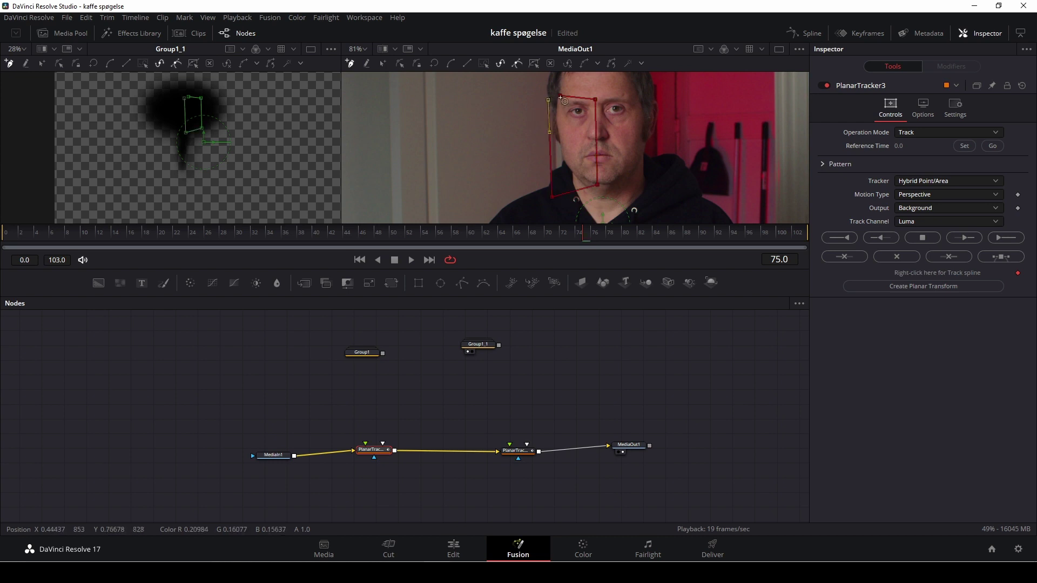
pyautogui.click(562, 99)
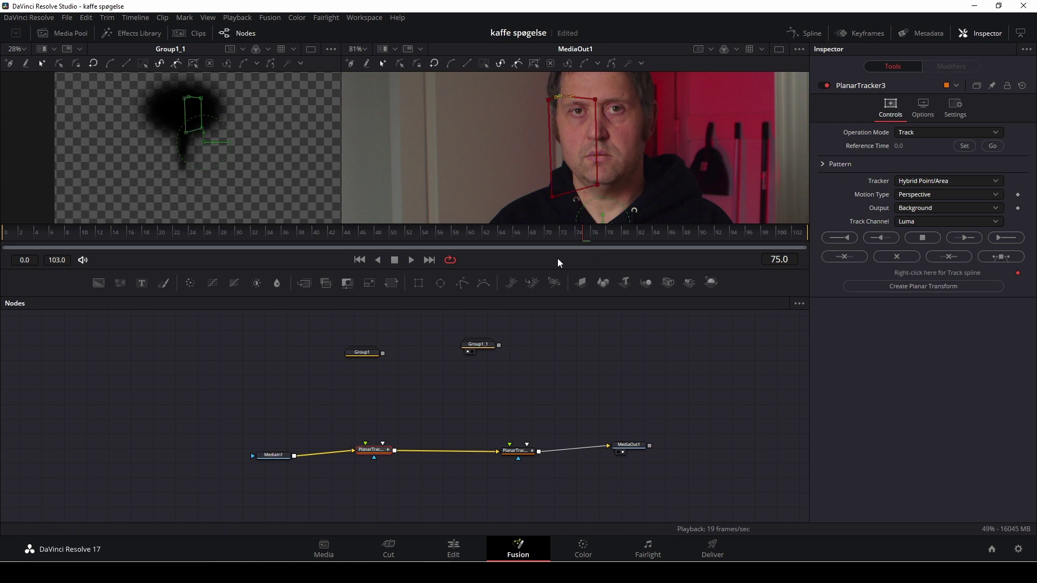
# Track the face shape forward from frame 0 to the end of the clip
pyautogui.click(7, 235)
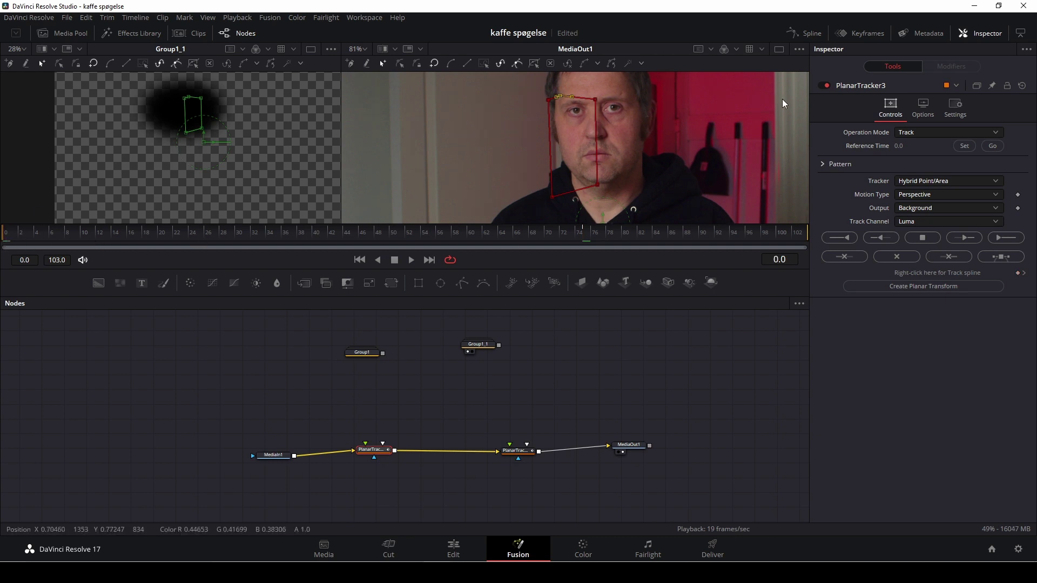
pyautogui.click(1006, 238)
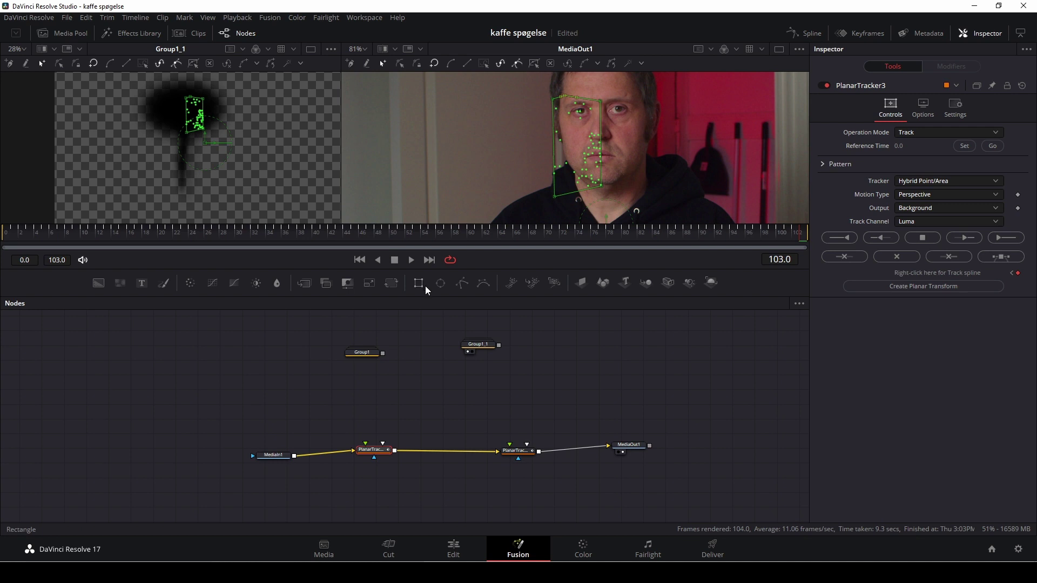
pyautogui.rightClick(377, 365)
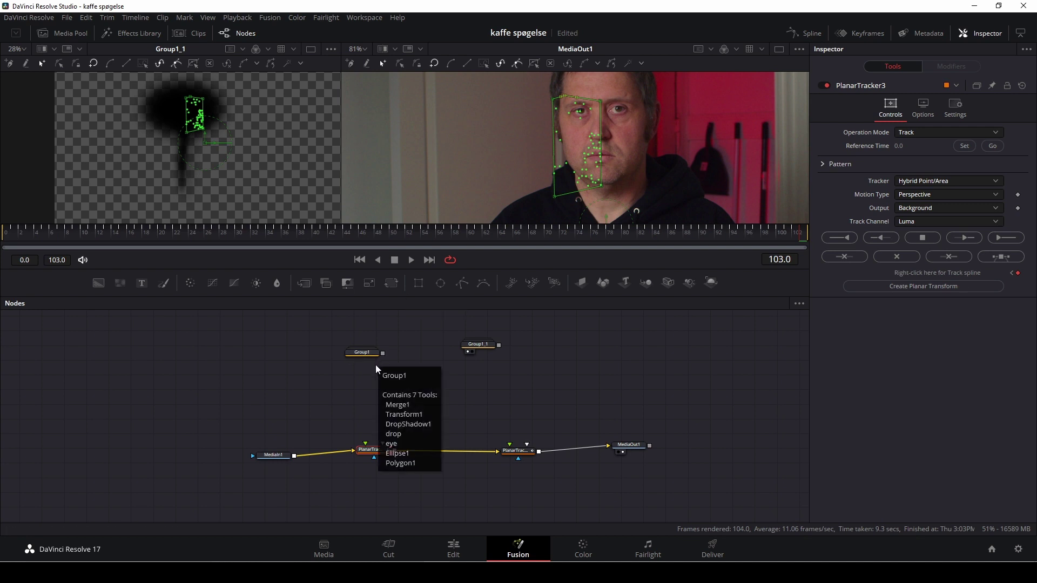
pyautogui.click(351, 351)
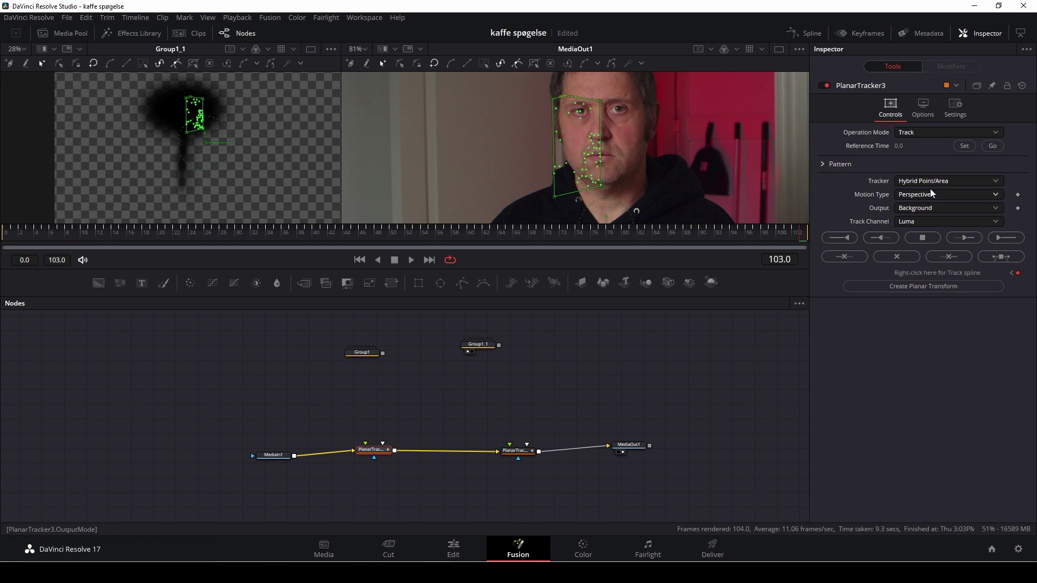
# Set the first planar tracker's Operation Mode to Corner Pin and connect Group1 to its corner pin input
pyautogui.click(938, 134)
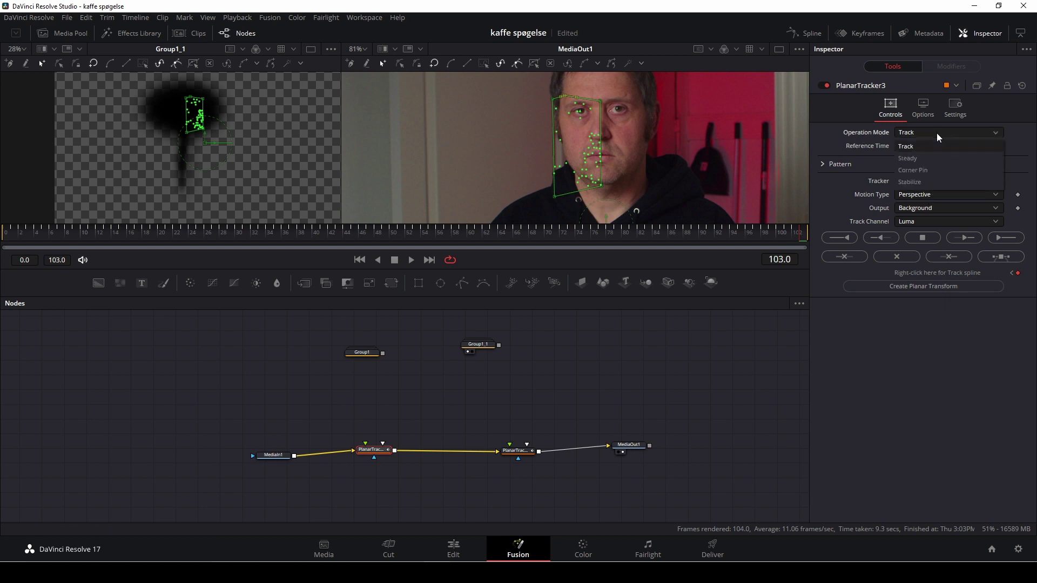
pyautogui.click(935, 171)
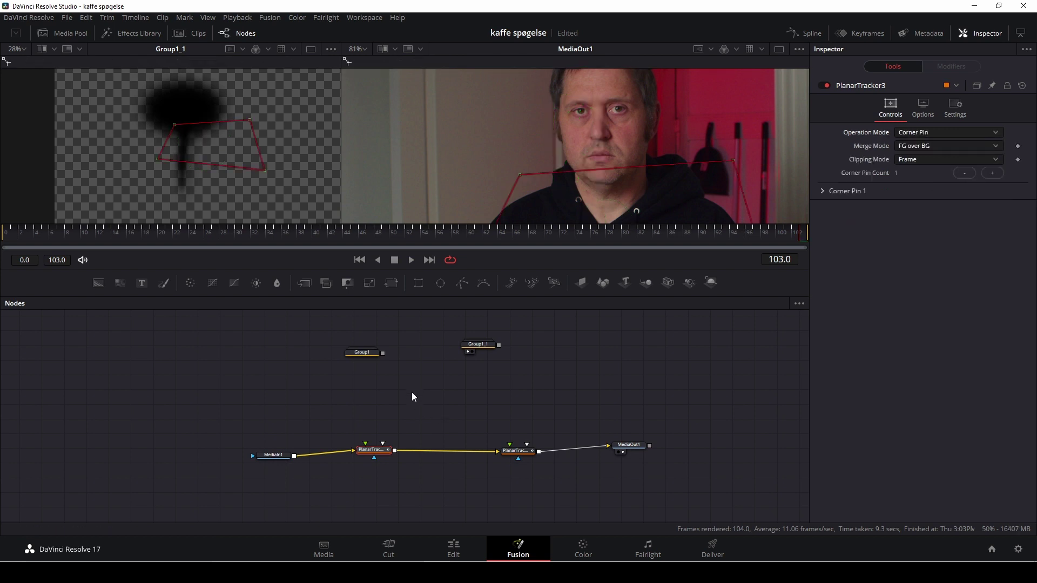
pyautogui.moveTo(383, 353); pyautogui.dragTo(366, 452)
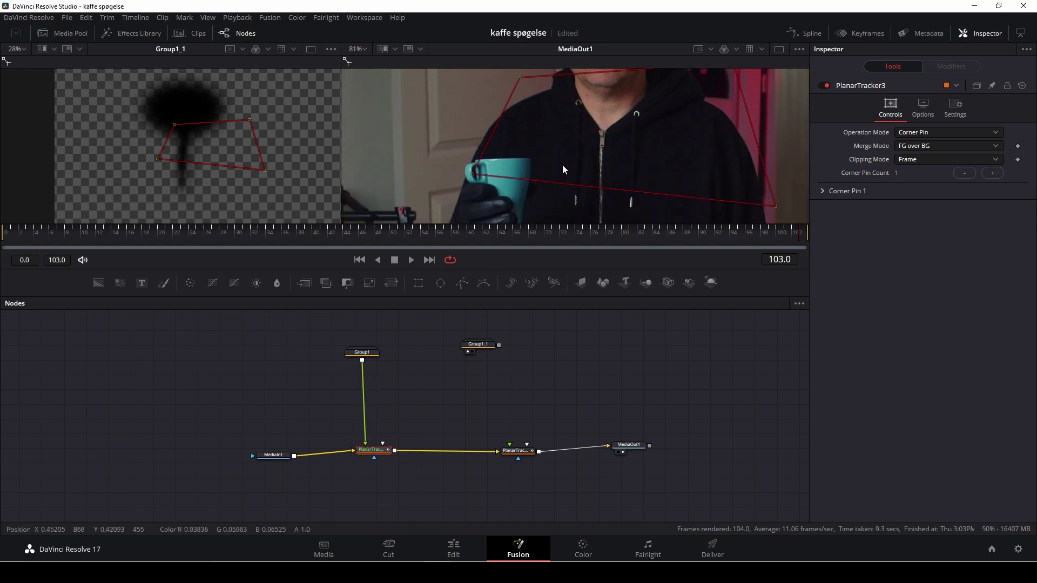
# Move the first planar tracker's four corner pins inward to shrink the black eye and bring it onto the man's face
pyautogui.moveTo(521, 141); pyautogui.dragTo(529, 60)
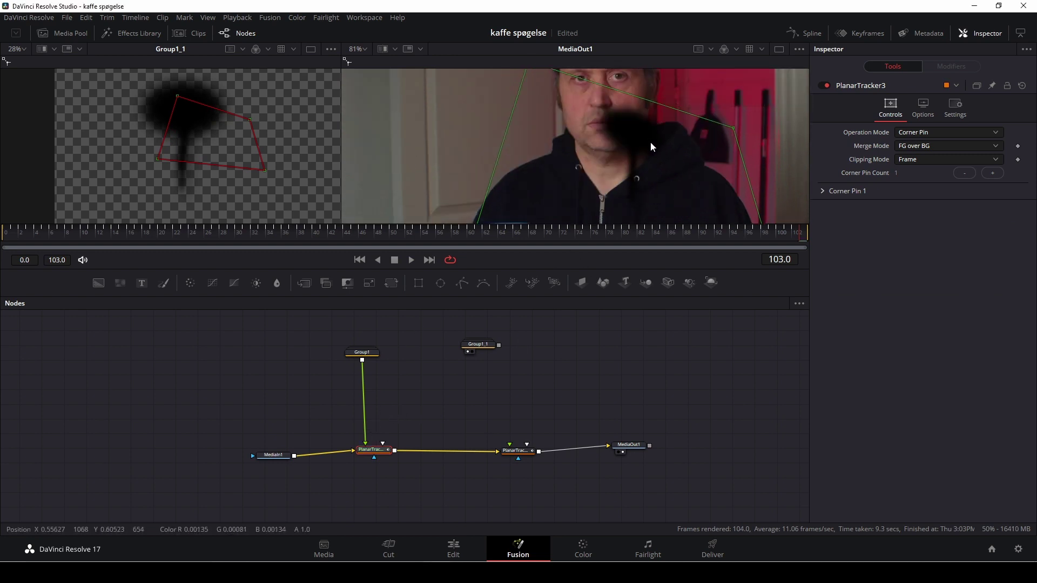
pyautogui.moveTo(735, 127); pyautogui.dragTo(657, 67)
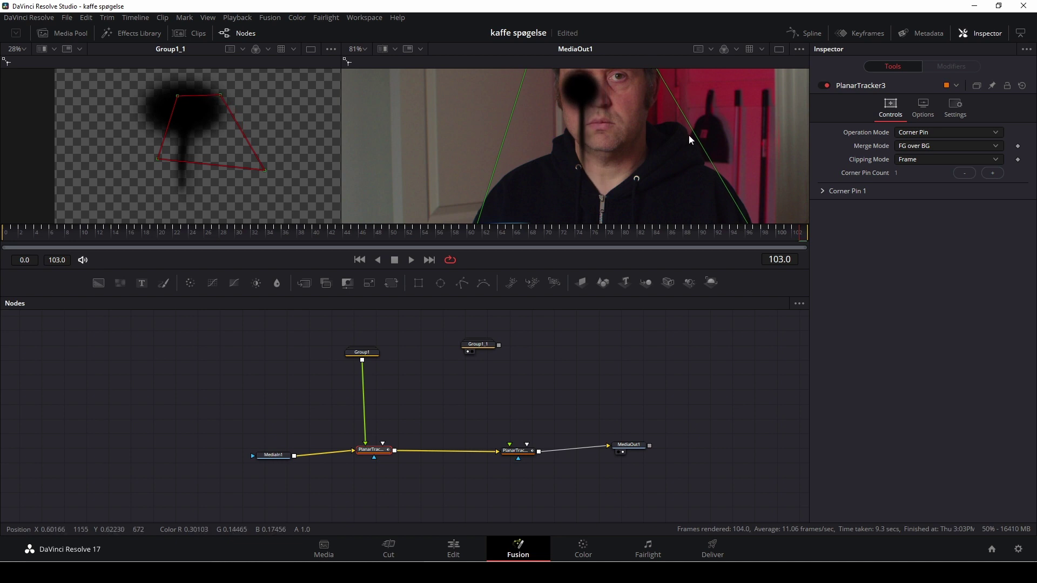
pyautogui.moveTo(776, 207); pyautogui.dragTo(657, 213)
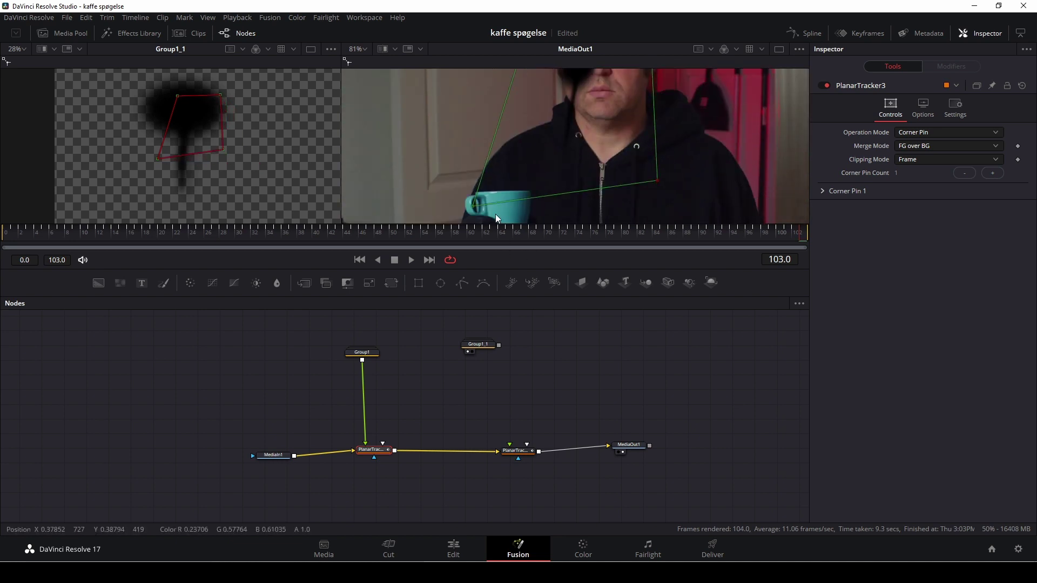
pyautogui.moveTo(474, 206); pyautogui.dragTo(508, 135)
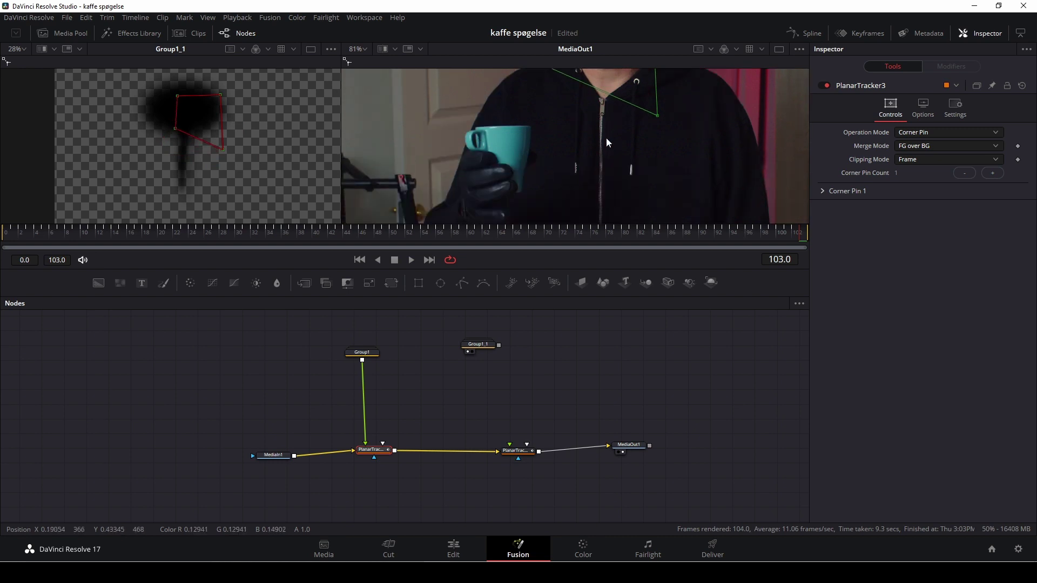
# Tighten the first tracker's corner pins around the face until the black eye and drip cover the eye nearest the white door
pyautogui.keyDown('ctrl'); pyautogui.scroll(4, 603, 140); pyautogui.keyUp('ctrl')
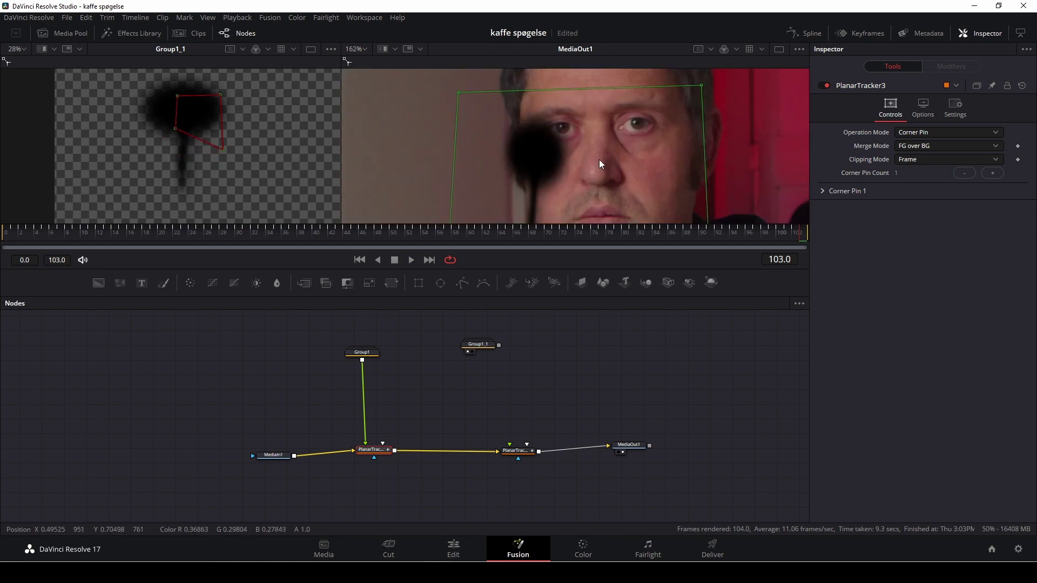
pyautogui.scroll(-4, 631, 134)
pyautogui.moveTo(657, 116); pyautogui.dragTo(585, 118)
pyautogui.moveTo(563, 185); pyautogui.dragTo(580, 172)
pyautogui.scroll(-2, 675, 201)
pyautogui.moveTo(663, 193); pyautogui.dragTo(634, 140)
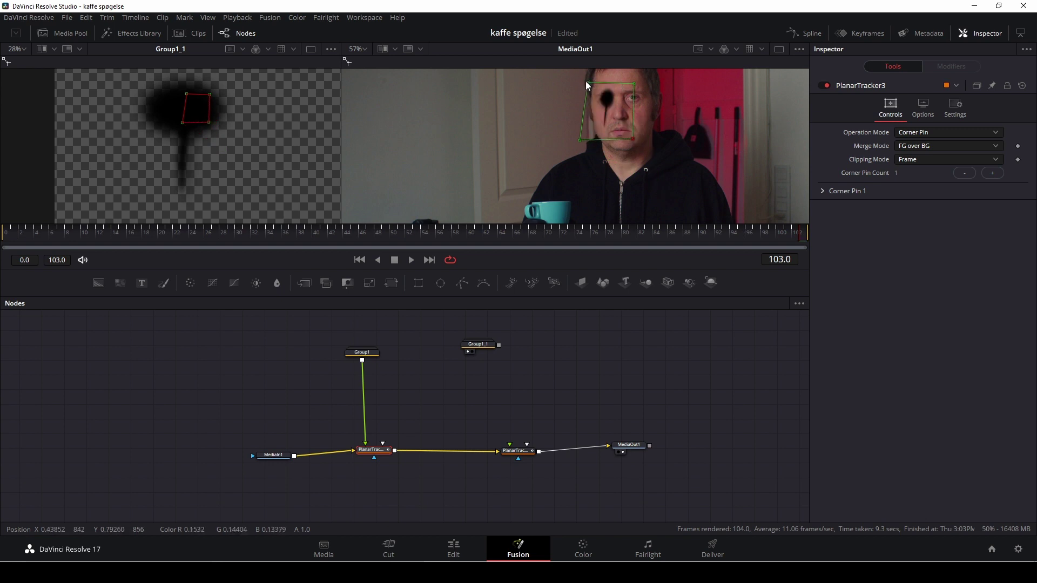
pyautogui.moveTo(587, 81); pyautogui.dragTo(641, 82)
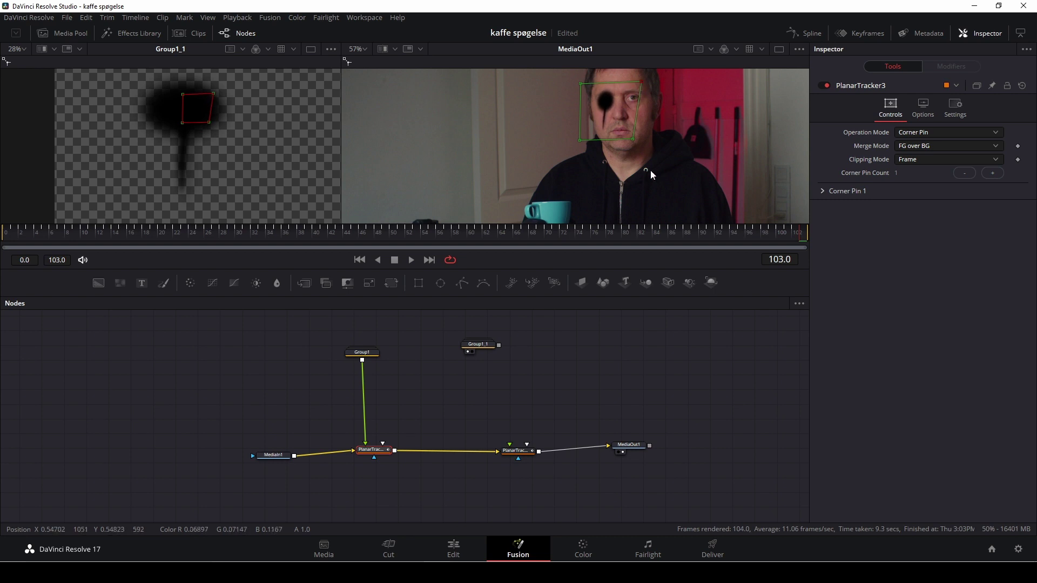
pyautogui.moveTo(633, 140); pyautogui.dragTo(575, 141)
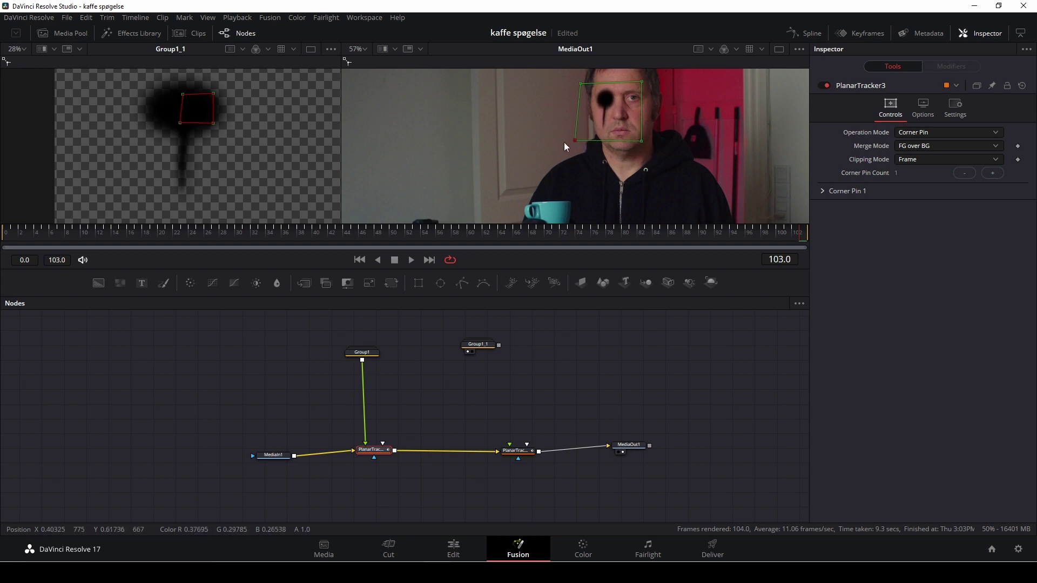
# Play the clip from frame 0 to check how the first black eye follows the face
pyautogui.moveTo(503, 236); pyautogui.dragTo(5, 236)
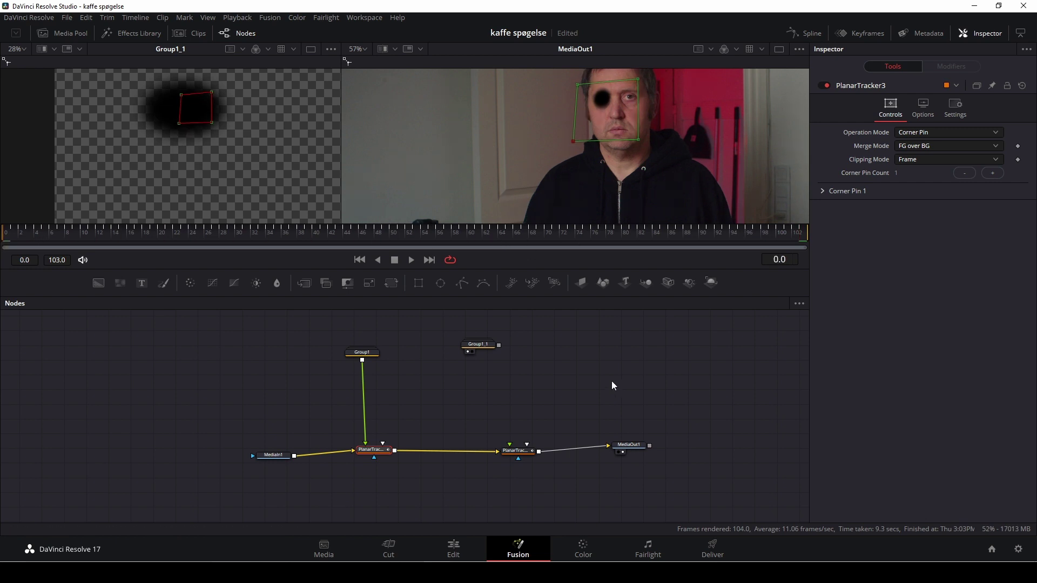
pyautogui.press('space')
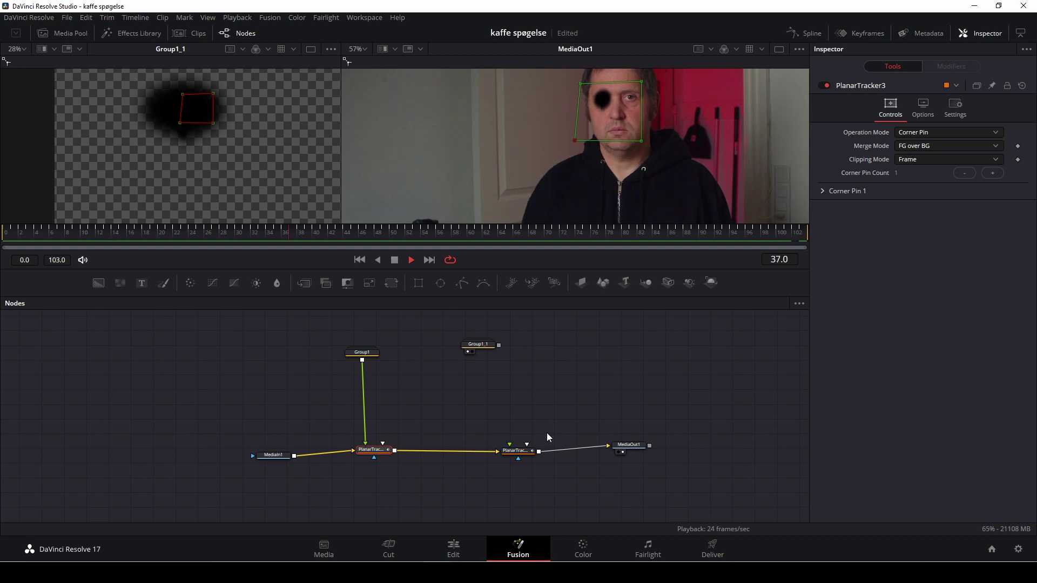
pyautogui.press('space')
# Select the second planar tracker and draw a closed tracking shape around the half of the face beside the pink wall, from forehead to chin
pyautogui.click(522, 452)
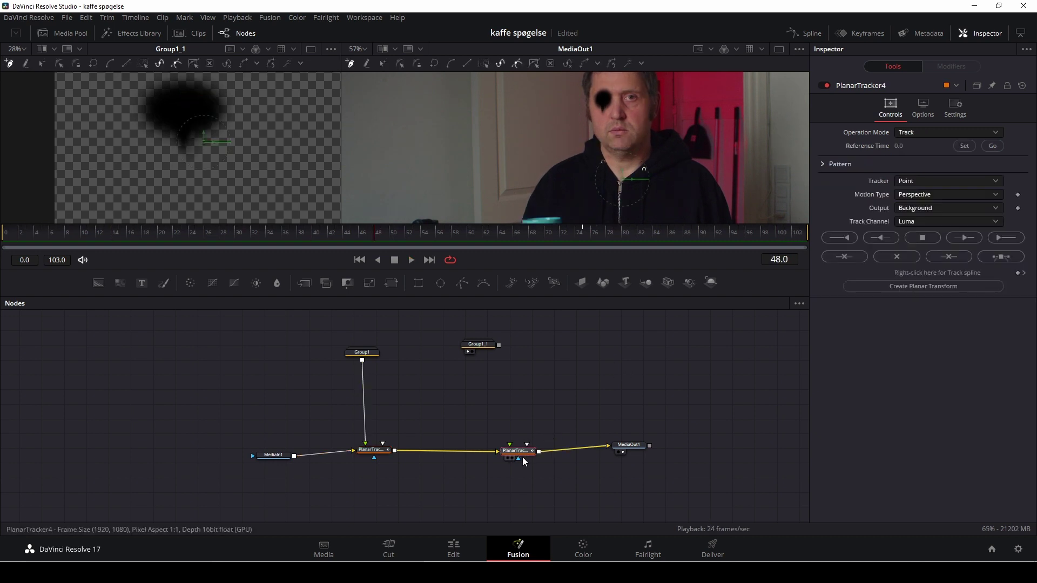
pyautogui.click(620, 115)
pyautogui.click(618, 154)
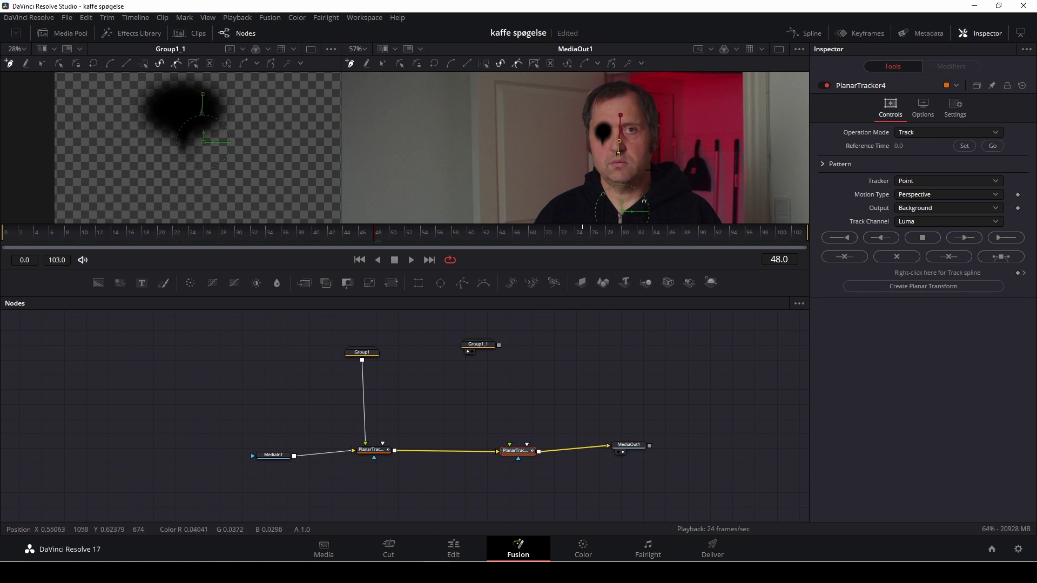
pyautogui.click(654, 170)
pyautogui.click(654, 108)
pyautogui.click(620, 116)
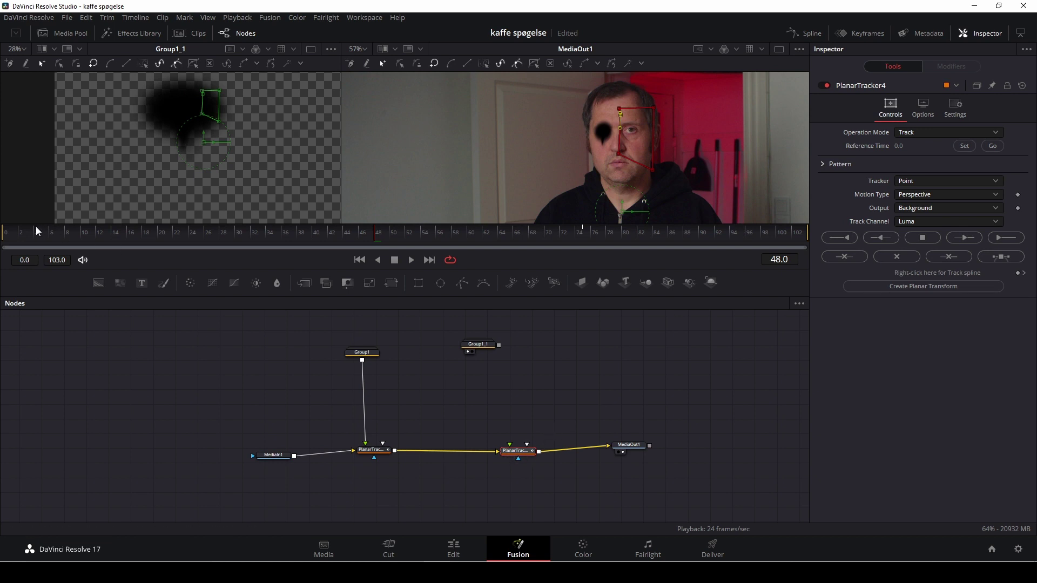
# Set the second planar tracker's Tracker to Hybrid Point/Area and track the face shape forward from frame 0 to the clip's end
pyautogui.click(927, 181)
pyautogui.click(920, 207)
pyautogui.click(1016, 242)
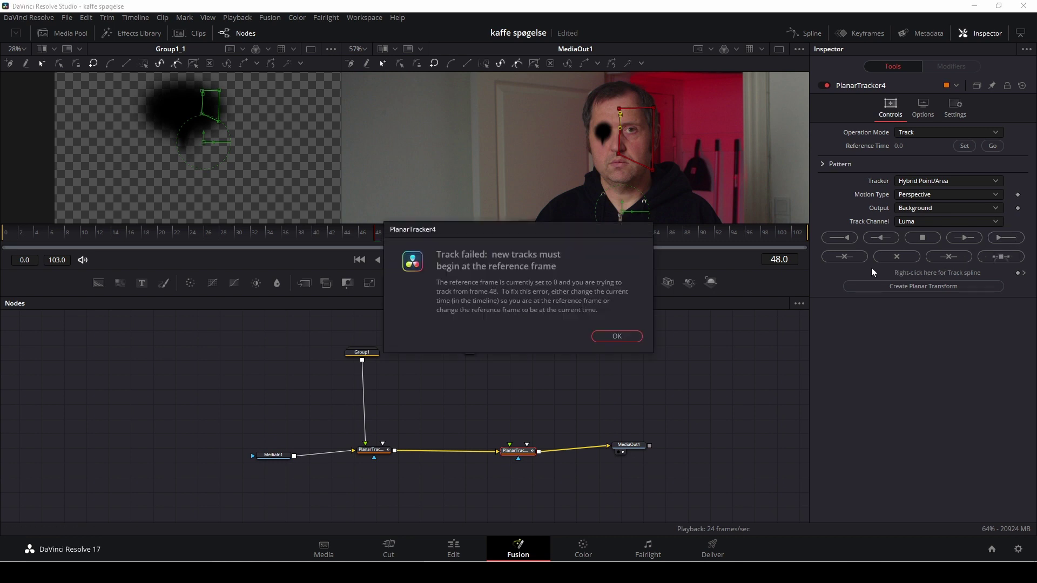
pyautogui.click(641, 334)
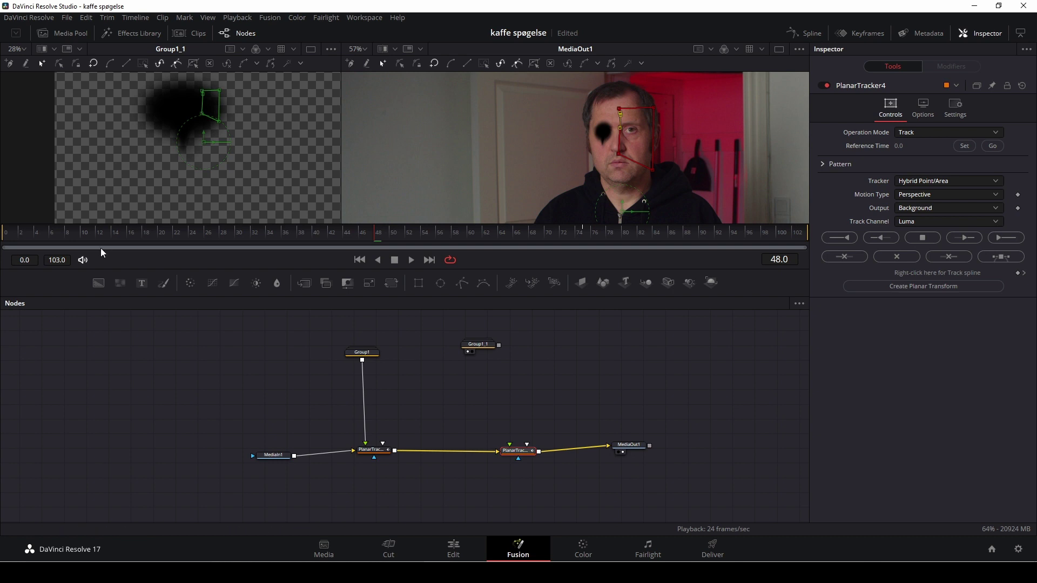
pyautogui.moveTo(68, 239); pyautogui.dragTo(5, 238)
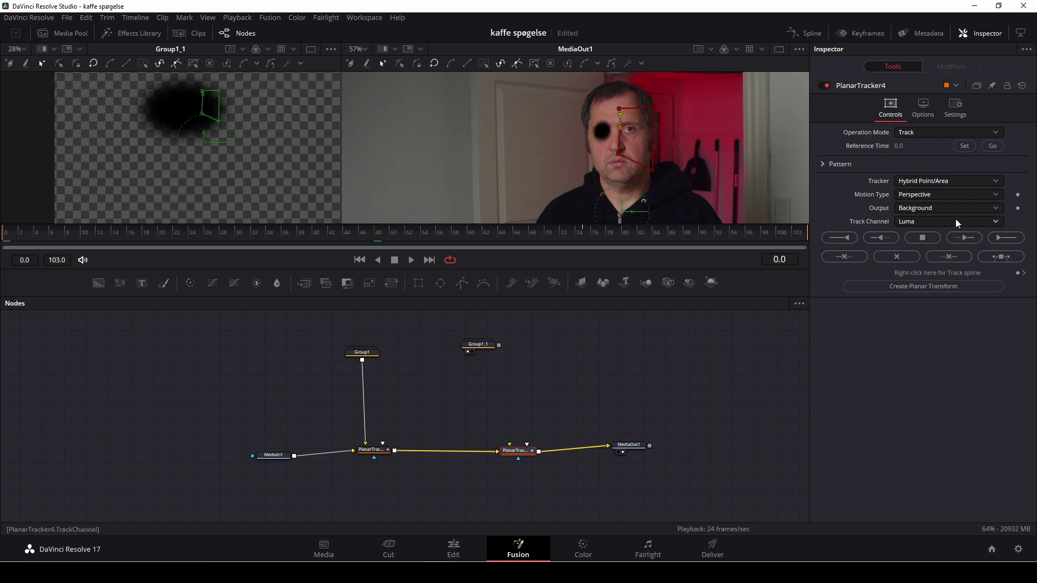
pyautogui.click(1001, 236)
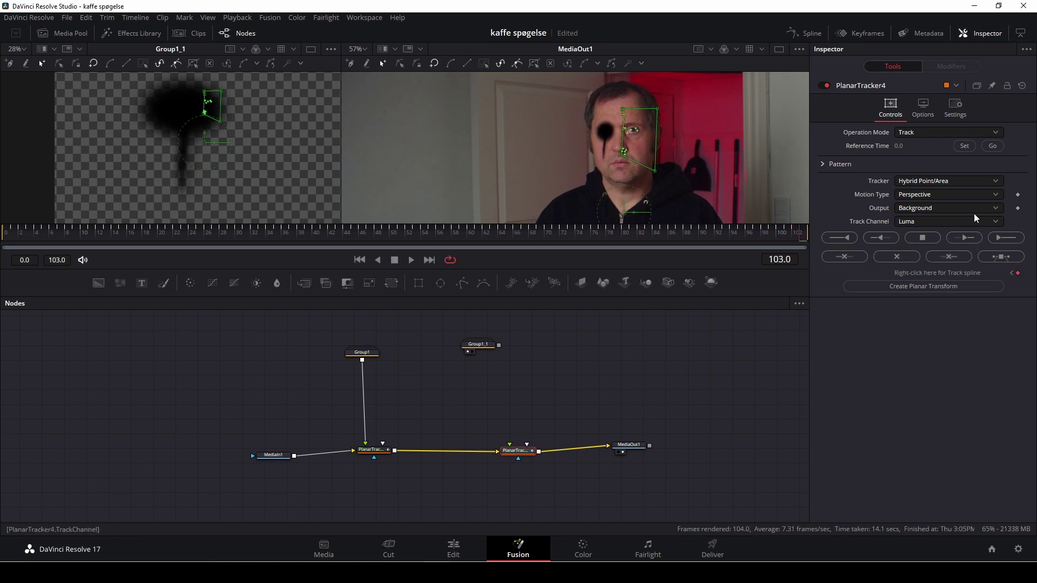
# Set the second planar tracker's Operation Mode to Corner Pin and connect Group1_1 to its corner pin input
pyautogui.click(940, 132)
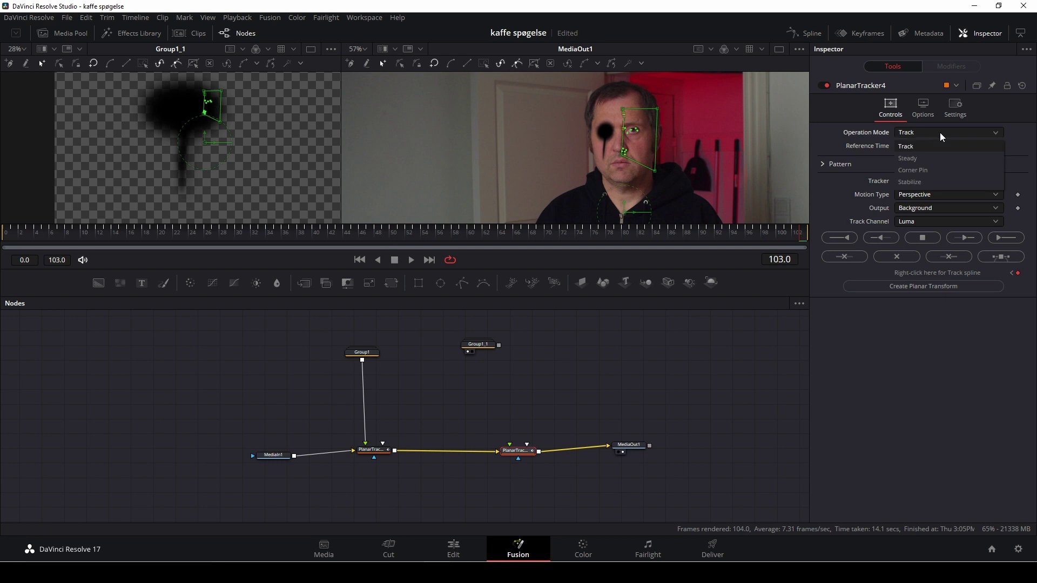
pyautogui.click(934, 169)
pyautogui.moveTo(501, 346); pyautogui.dragTo(510, 444)
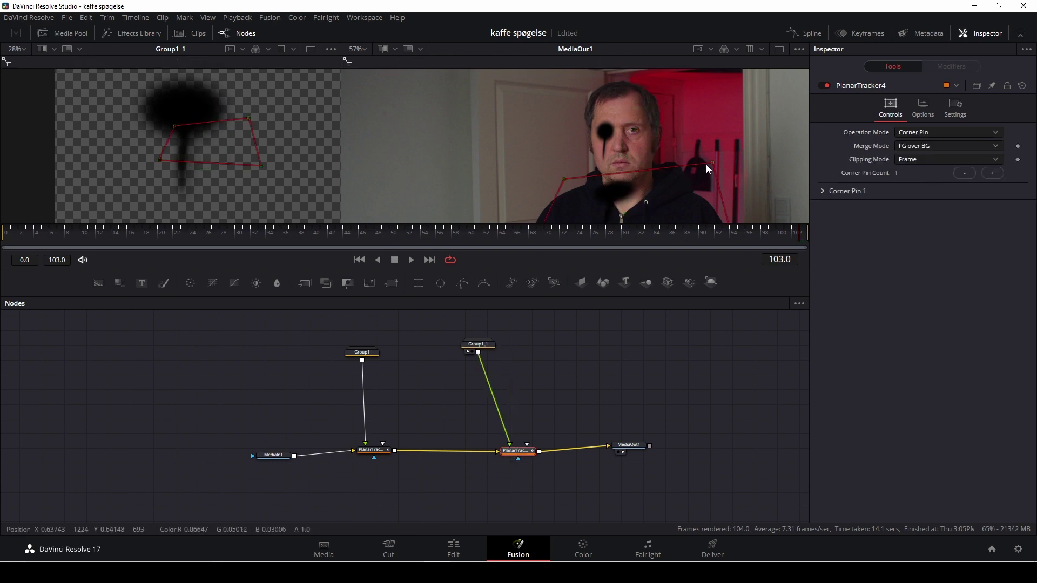
# Pull the second tracker's four corner pins up and inward to bring the second black eye onto the man's other eye
pyautogui.moveTo(712, 161); pyautogui.dragTo(692, 100)
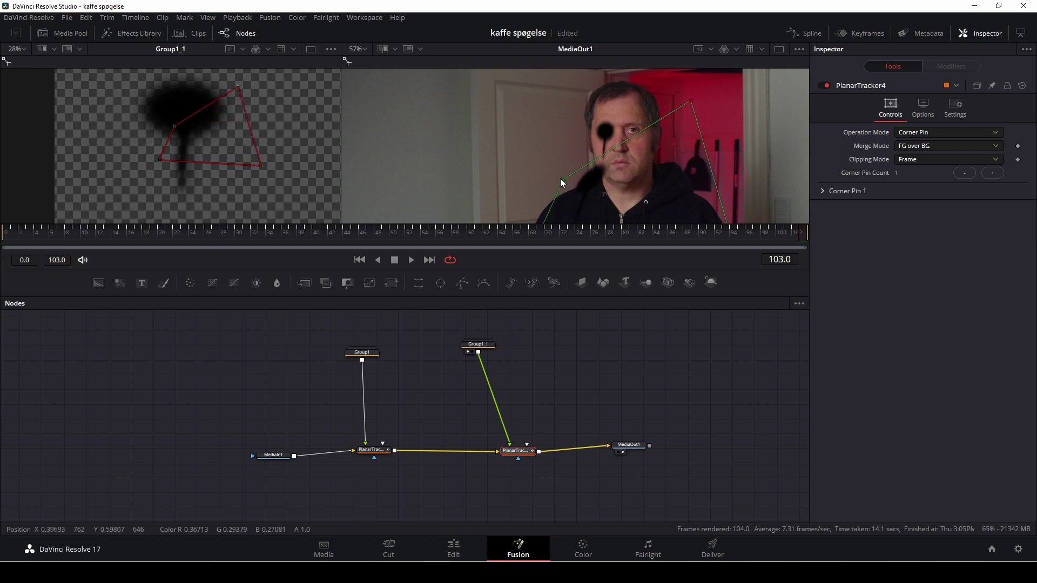
pyautogui.moveTo(566, 184); pyautogui.dragTo(607, 119)
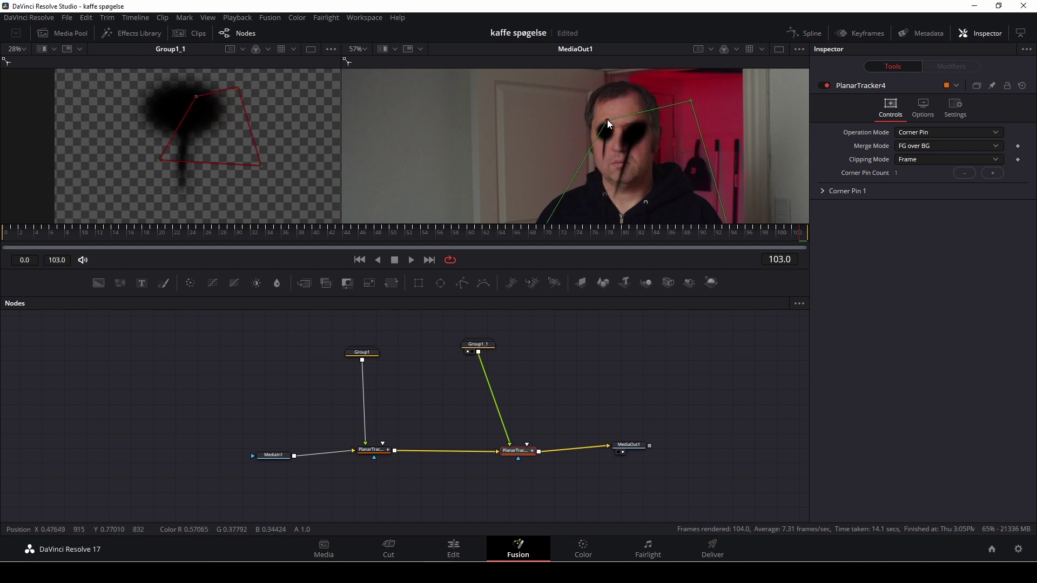
pyautogui.scroll(-3, 790, 157)
pyautogui.moveTo(740, 162); pyautogui.dragTo(709, 88)
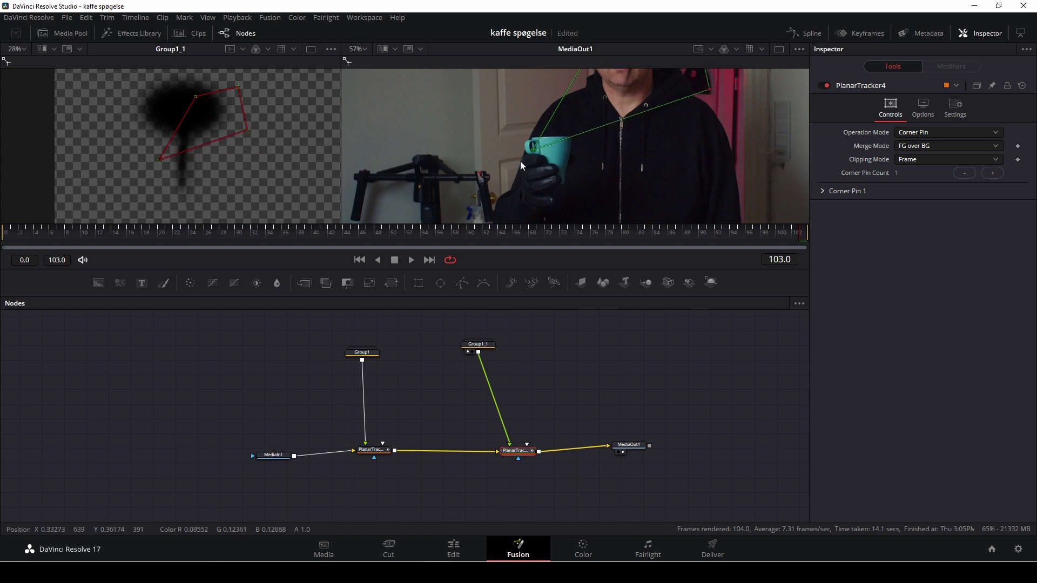
pyautogui.moveTo(535, 150); pyautogui.dragTo(583, 89)
pyautogui.scroll(3, 607, 119)
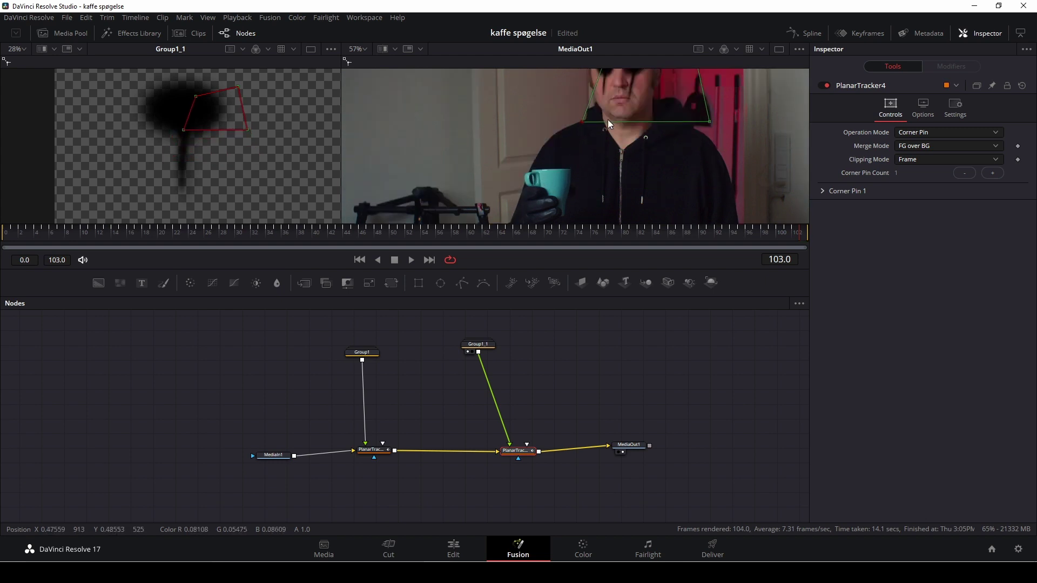
# Fine-tune the second tracker's corner pins so the second black eye matches the first in size and alignment
pyautogui.moveTo(693, 101); pyautogui.dragTo(671, 111)
pyautogui.moveTo(710, 187); pyautogui.dragTo(694, 187)
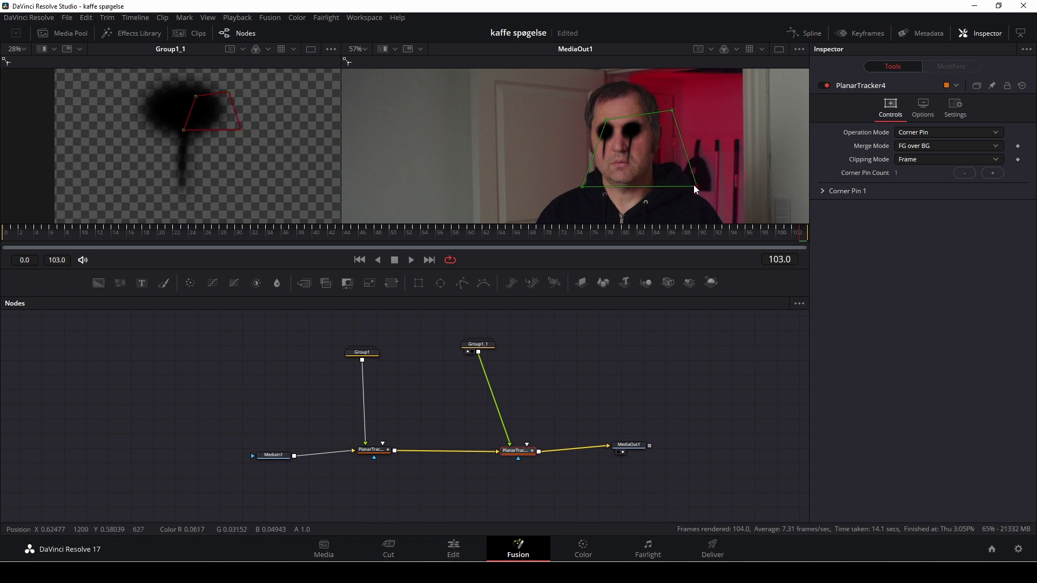
pyautogui.moveTo(582, 187); pyautogui.dragTo(599, 181)
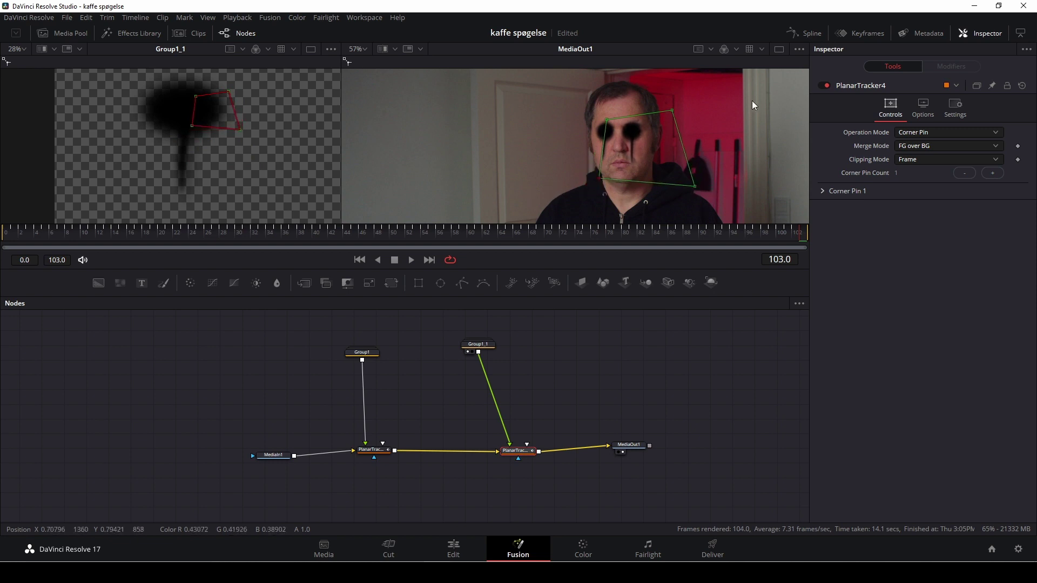
pyautogui.moveTo(674, 109); pyautogui.dragTo(676, 110)
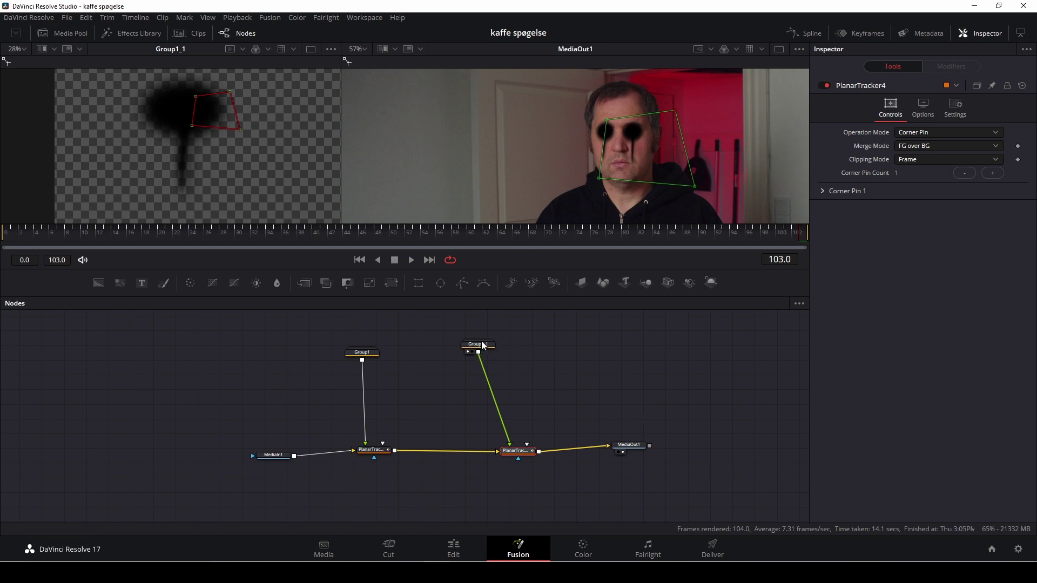
# Inside Group1_1, set Transform1_1's Center to X 0.512, Y 0.585 and its Angle to 7.8, and collapse the group again
pyautogui.moveTo(485, 350)
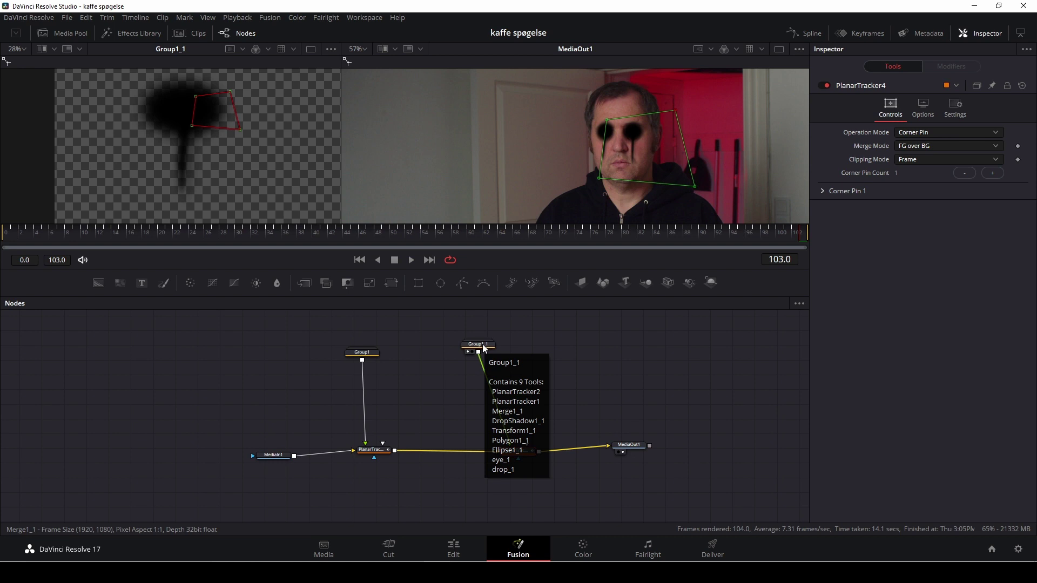
pyautogui.doubleClick(482, 345)
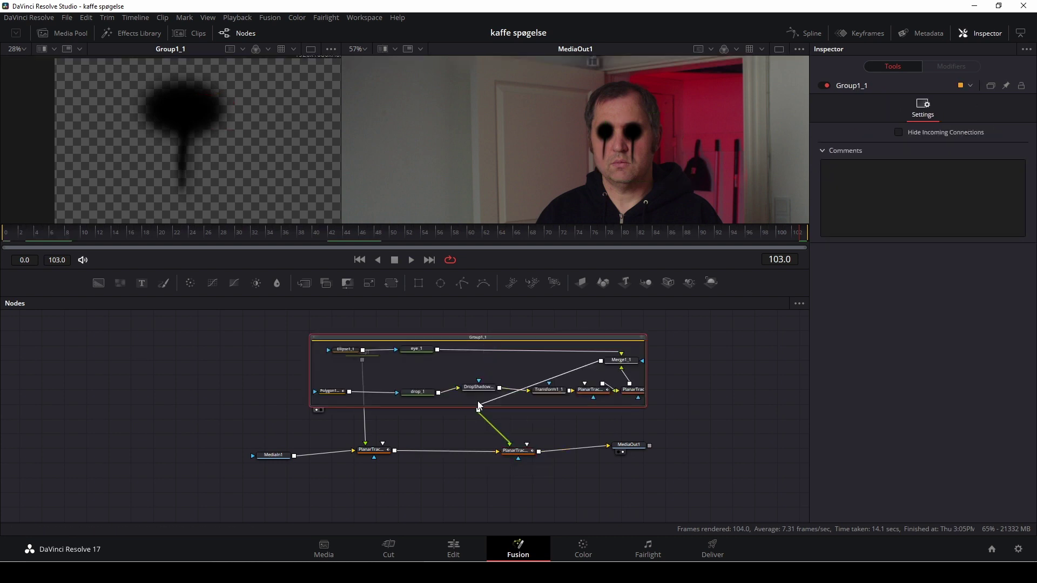
pyautogui.click(545, 391)
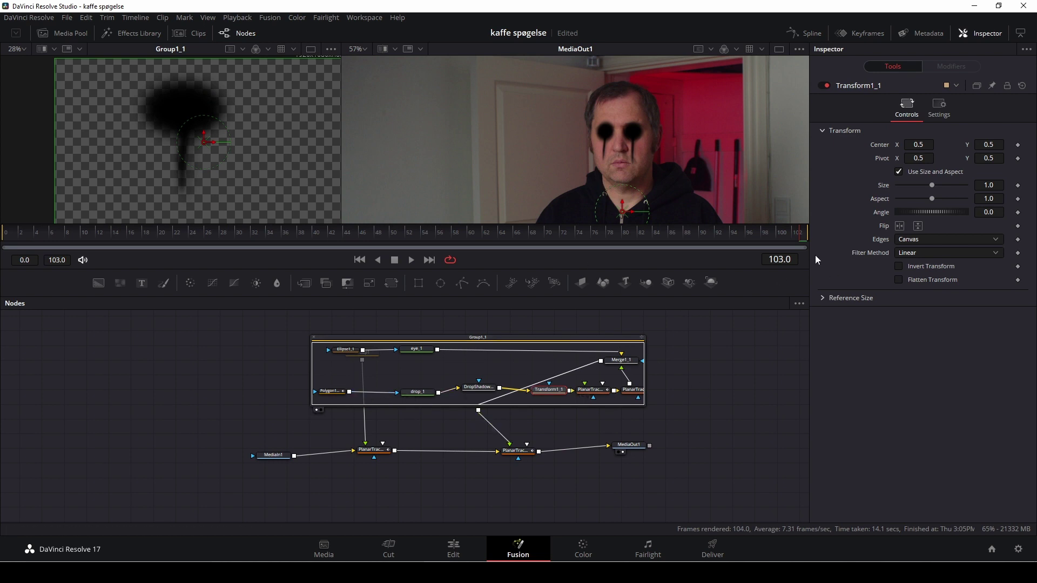
pyautogui.moveTo(915, 145); pyautogui.dragTo(1000, 145)
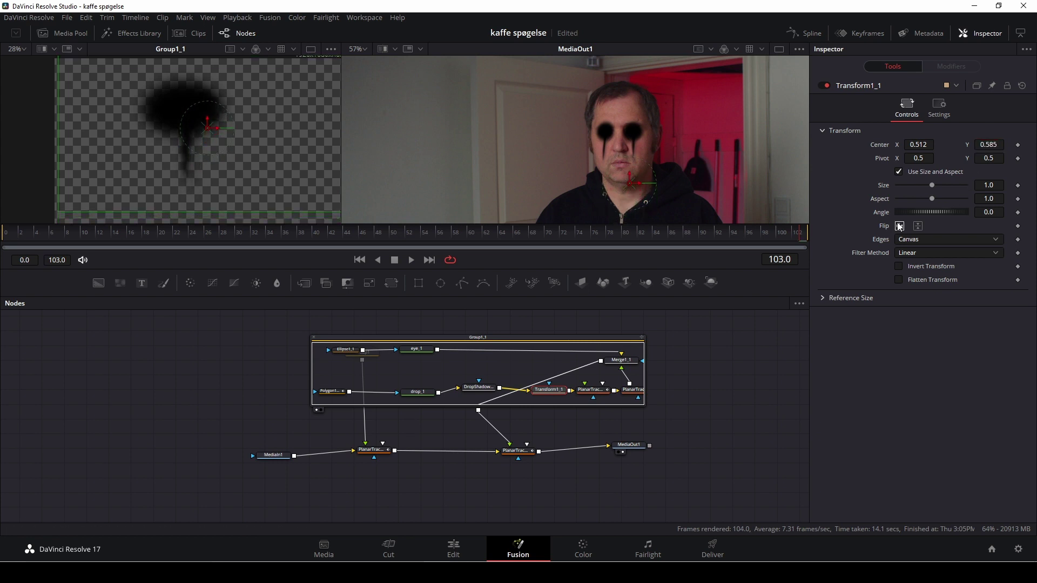
pyautogui.moveTo(951, 216); pyautogui.dragTo(954, 216)
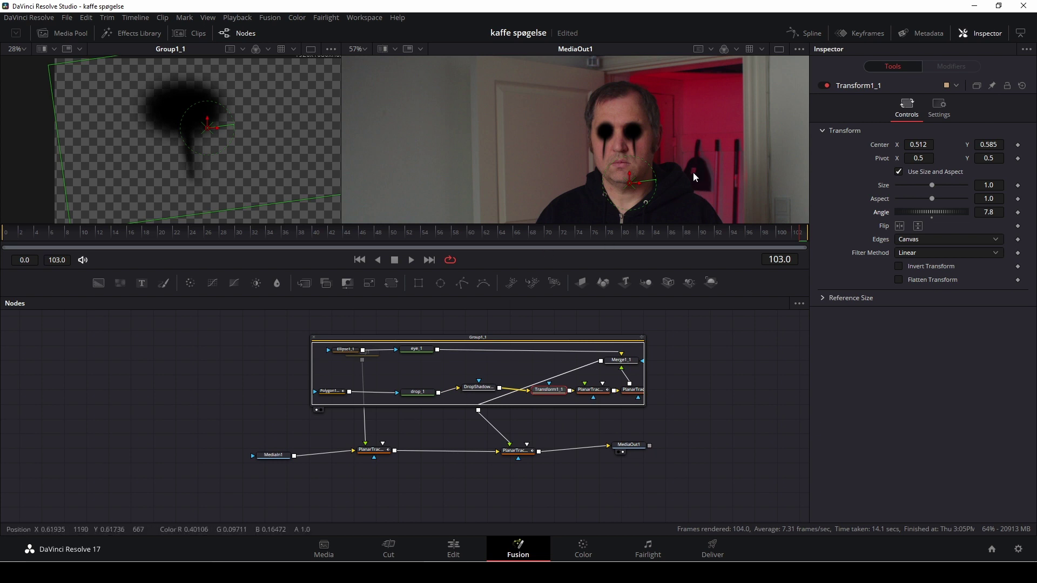
pyautogui.scroll(-3, 680, 180)
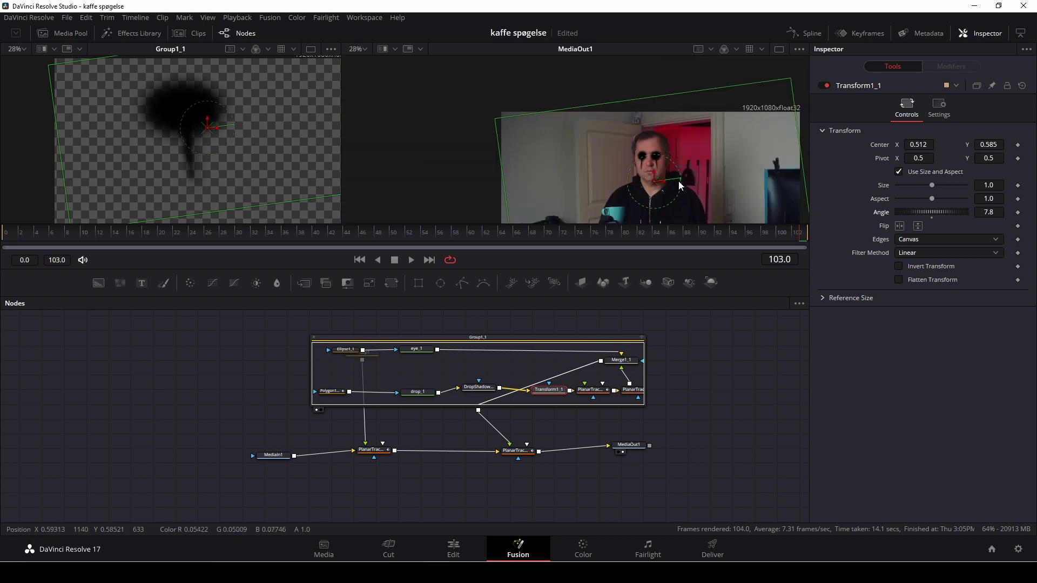
pyautogui.click(314, 338)
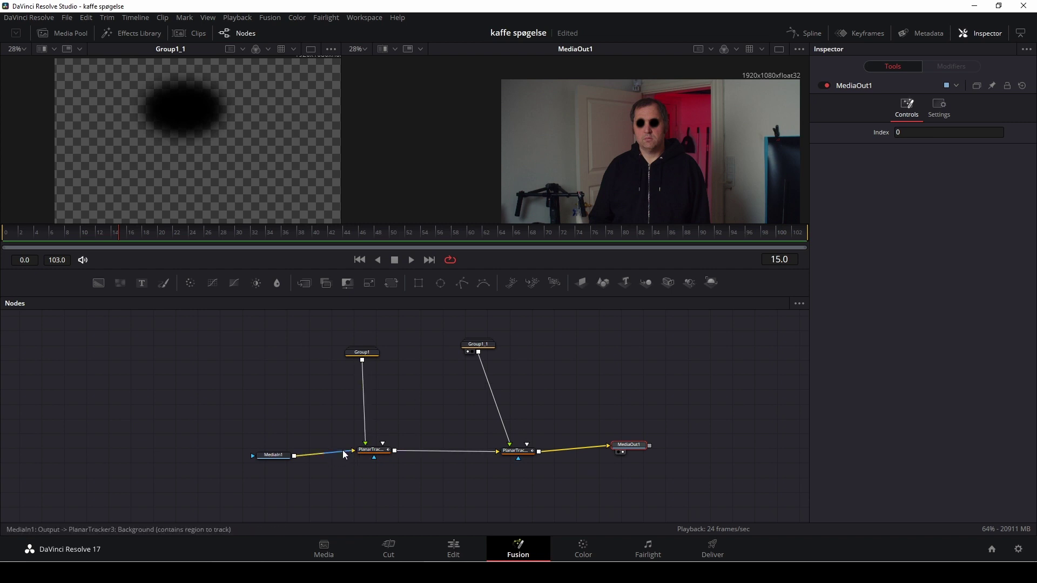
# Detach MediaIn1 and MediaOut1 from the planar tracker chain and connect MediaIn1 directly to MediaOut1 below it
pyautogui.moveTo(352, 453); pyautogui.dragTo(332, 465)
pyautogui.moveTo(602, 447); pyautogui.dragTo(631, 467)
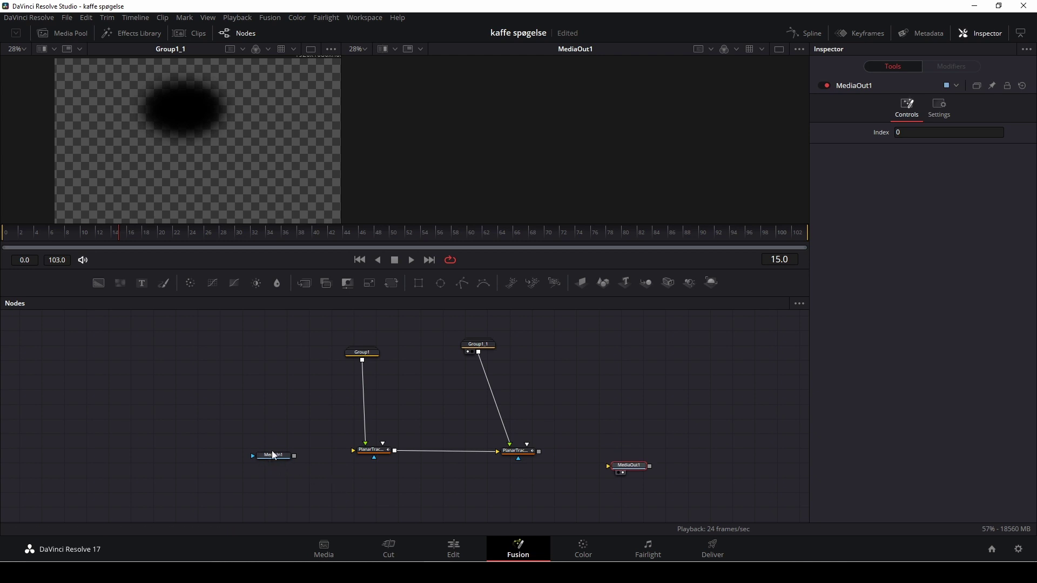
pyautogui.moveTo(275, 458); pyautogui.dragTo(639, 465)
pyautogui.moveTo(265, 485); pyautogui.dragTo(230, 480)
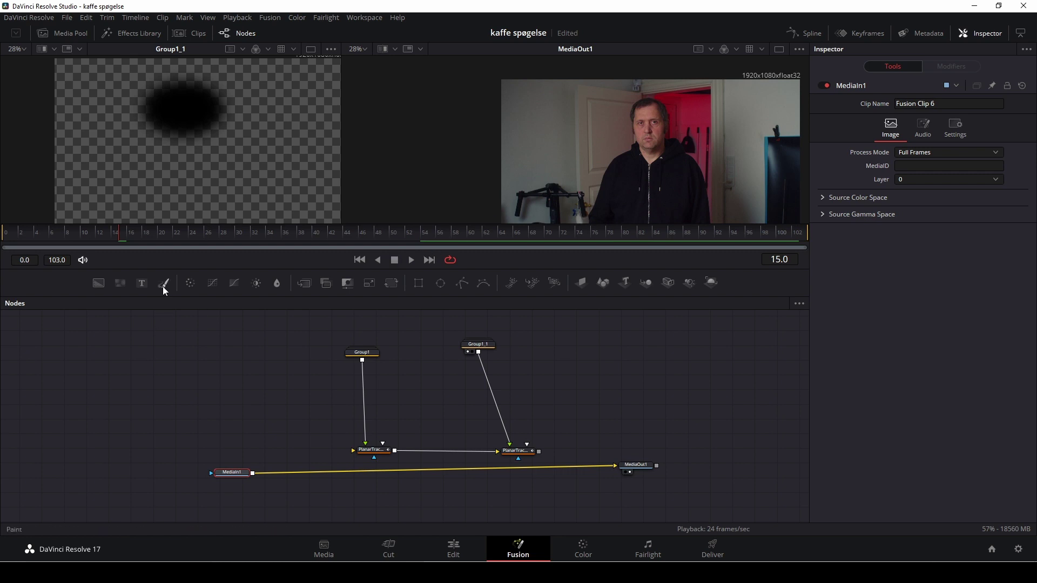
# Insert a Paint node between MediaIn1 and MediaOut1 and choose the Stroke tool for it
pyautogui.moveTo(163, 285); pyautogui.dragTo(178, 304)
pyautogui.moveTo(286, 414); pyautogui.dragTo(296, 468)
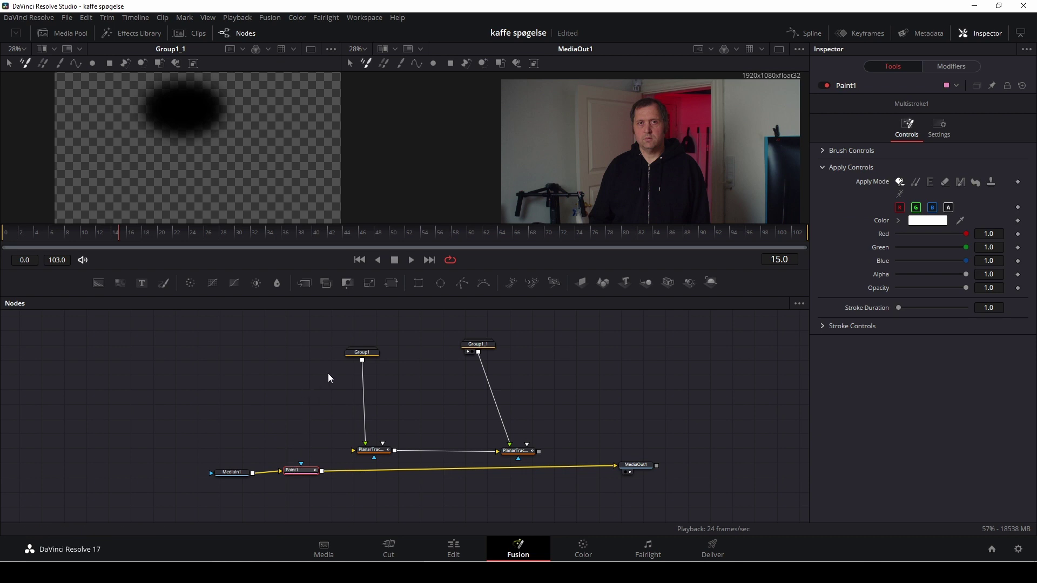
pyautogui.click(400, 64)
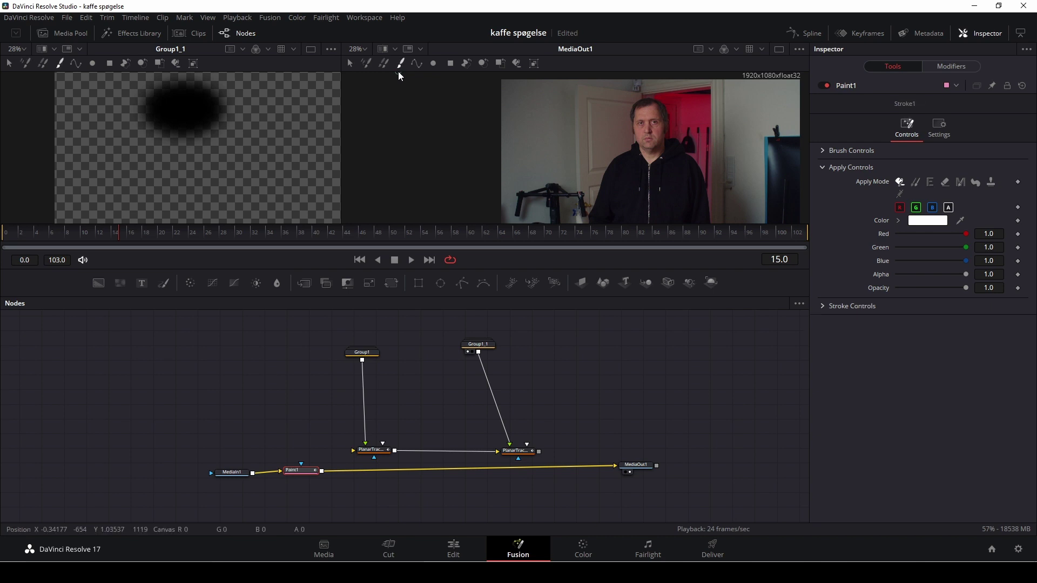
# Switch the Paint1 stroke to Clone apply mode and reduce its brush size to 0.0126
pyautogui.click(916, 183)
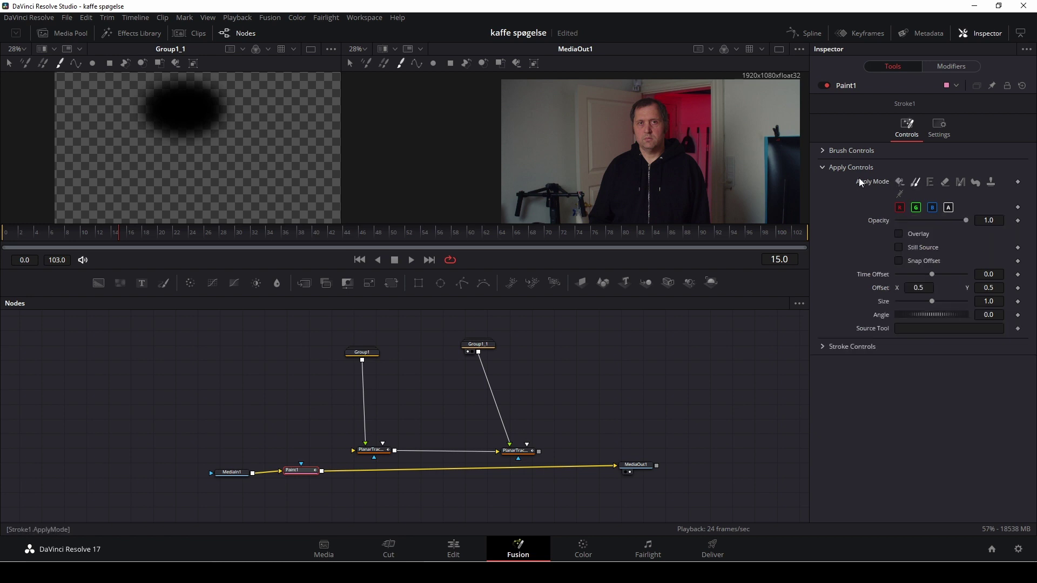
pyautogui.click(823, 151)
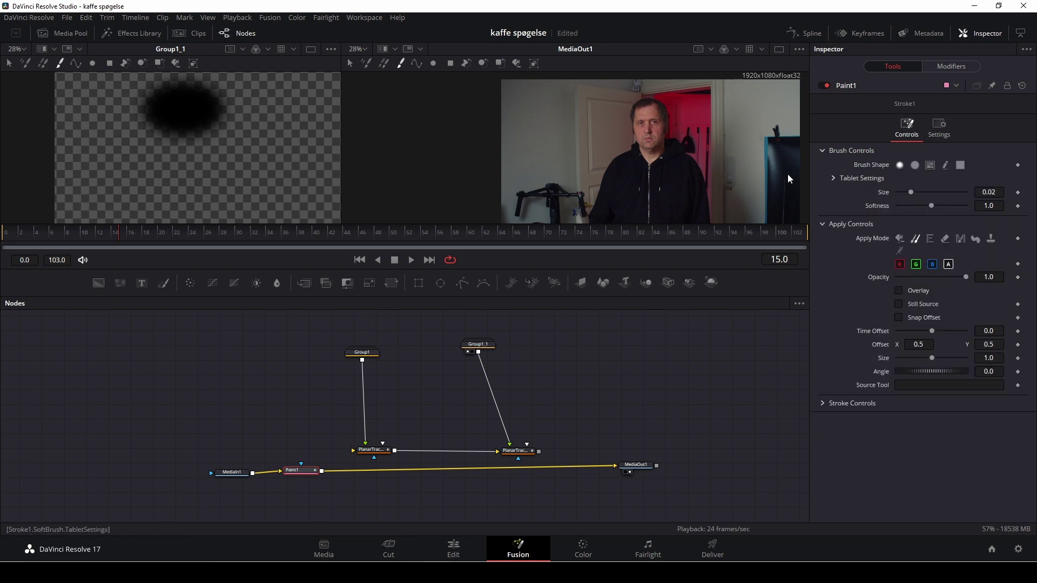
pyautogui.moveTo(911, 191); pyautogui.dragTo(905, 190)
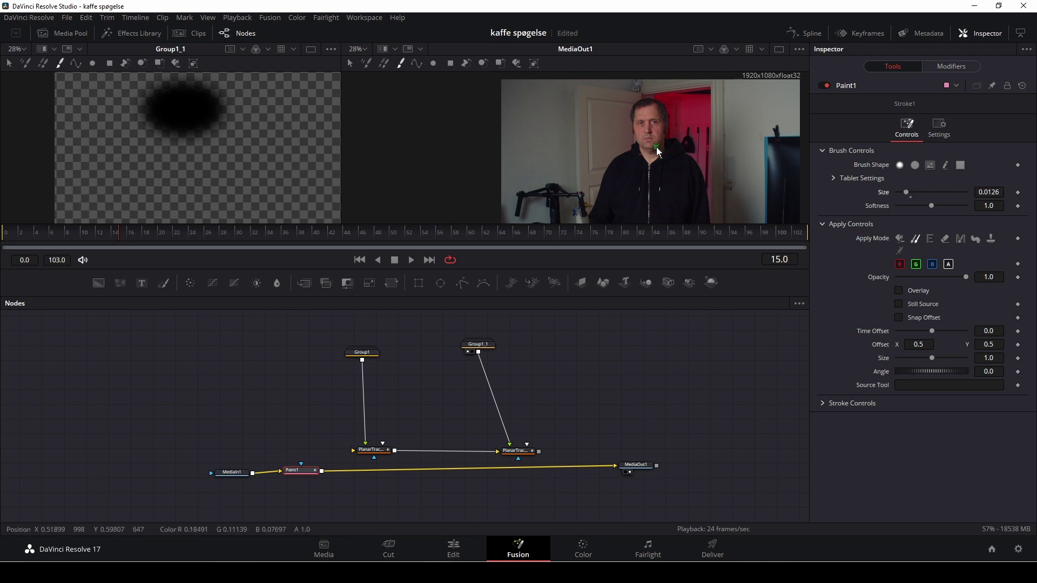
# Clone forehead skin over the man's eyebrows, sampling clean skin just above each brow
pyautogui.scroll(2, 657, 147)
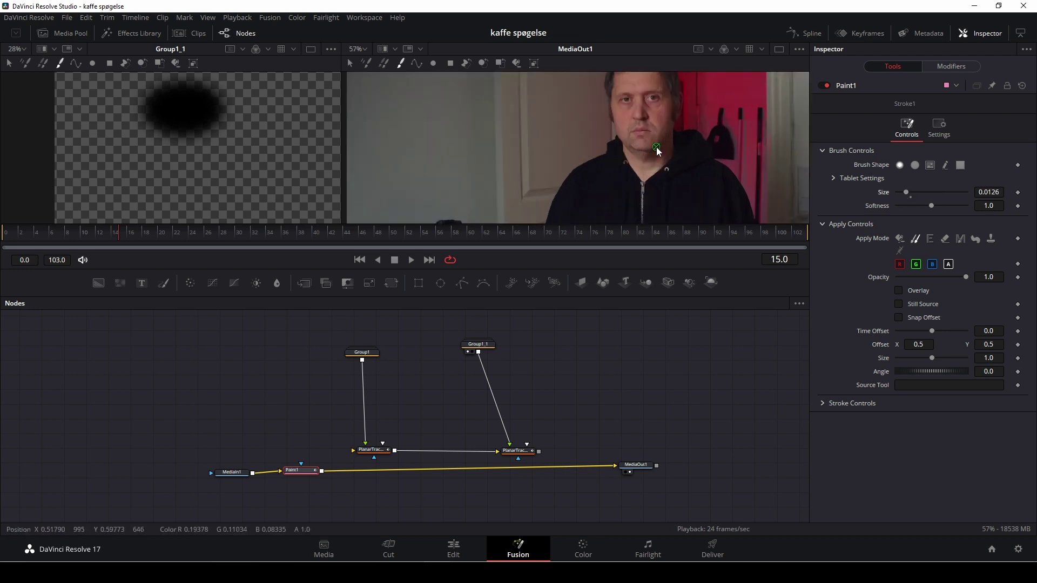
pyautogui.scroll(1, 655, 152)
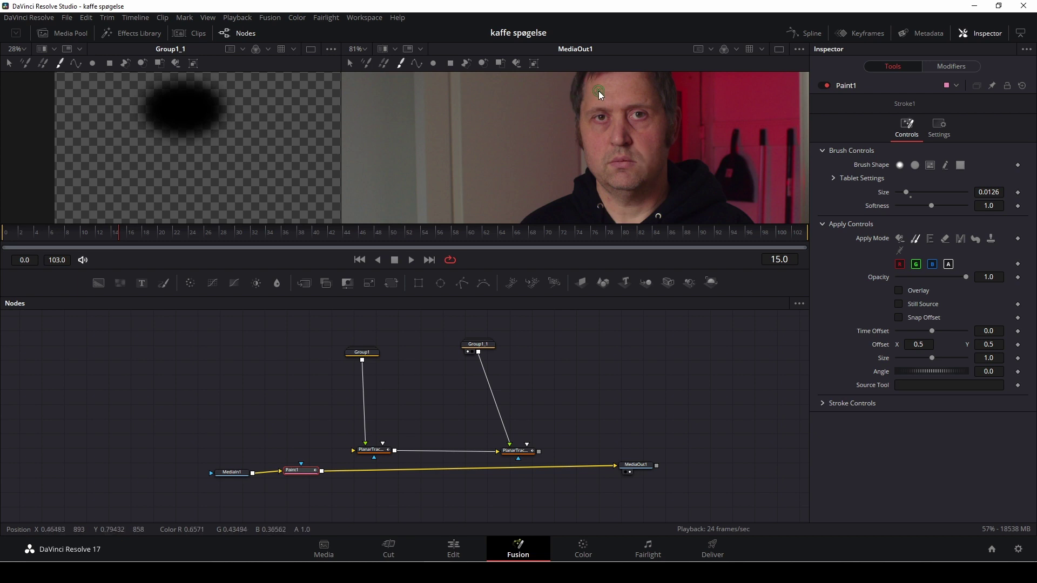
pyautogui.moveTo(598, 91)
pyautogui.mouseDown()
pyautogui.moveTo(618, 146)
pyautogui.moveTo(599, 133)
pyautogui.moveTo(568, 141)
pyautogui.moveTo(595, 111)
pyautogui.moveTo(589, 134)
pyautogui.mouseUp()
pyautogui.scroll(2, 614, 109)
pyautogui.scroll(2, 616, 146)
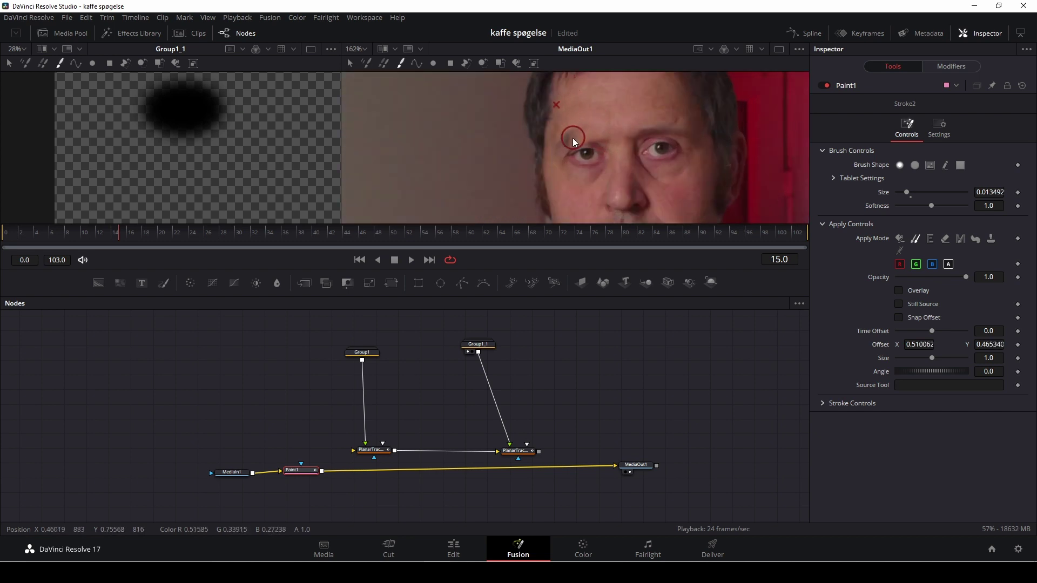
pyautogui.moveTo(610, 99); pyautogui.dragTo(619, 128)
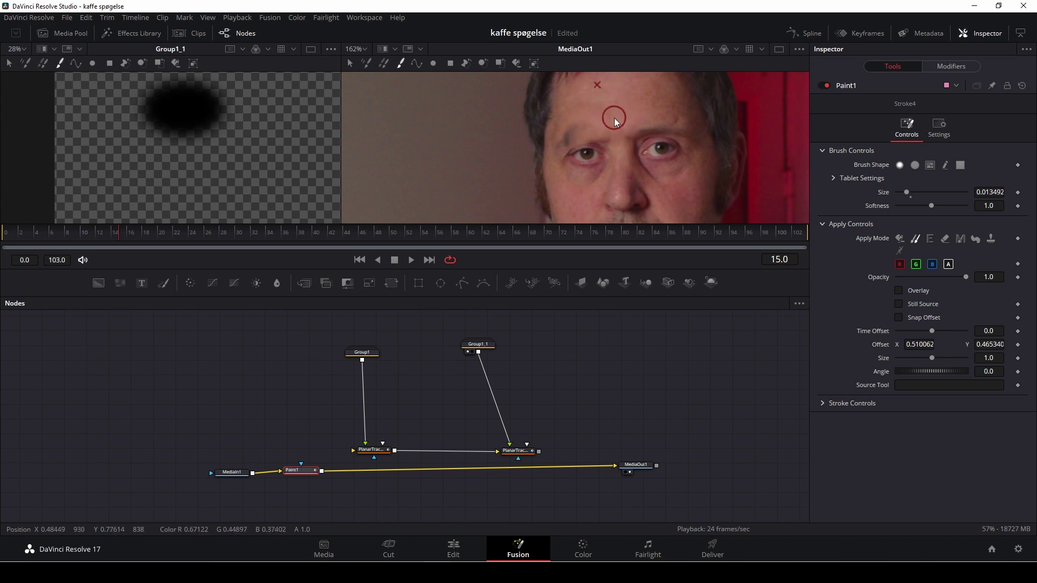
pyautogui.click(628, 115)
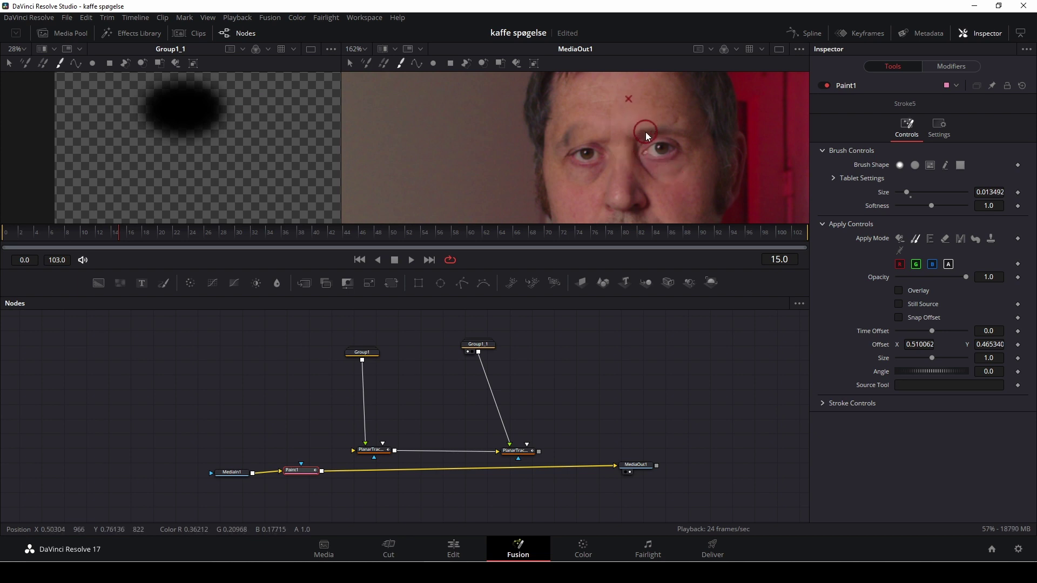
pyautogui.click(636, 120)
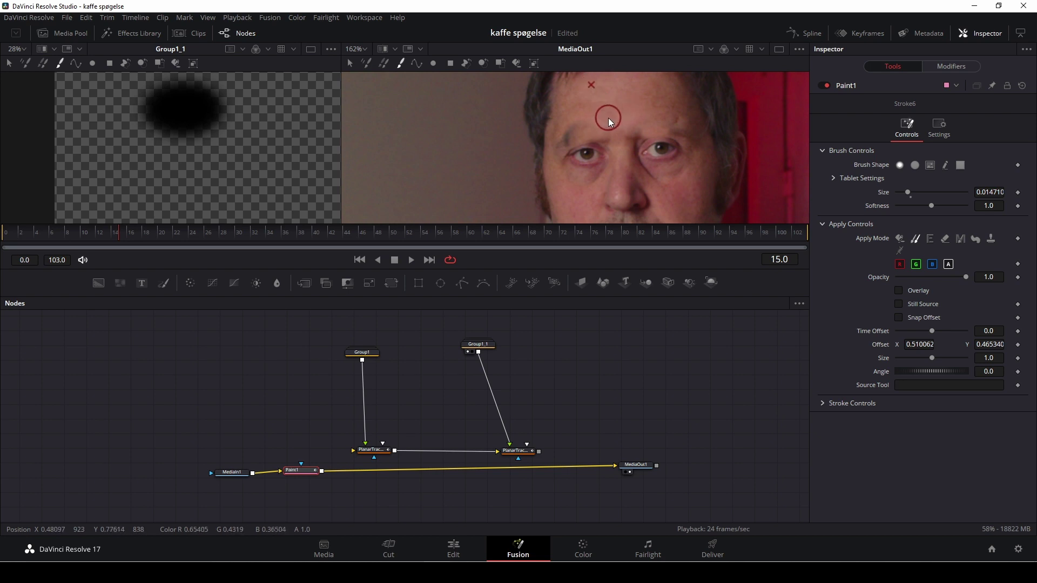
# Clone more forehead skin over the leftover eyebrow traces and the area above both eyes
pyautogui.moveTo(600, 108)
pyautogui.mouseDown()
pyautogui.moveTo(606, 136)
pyautogui.moveTo(577, 135)
pyautogui.mouseUp()
pyautogui.click(569, 140)
pyautogui.scroll(2, 643, 108)
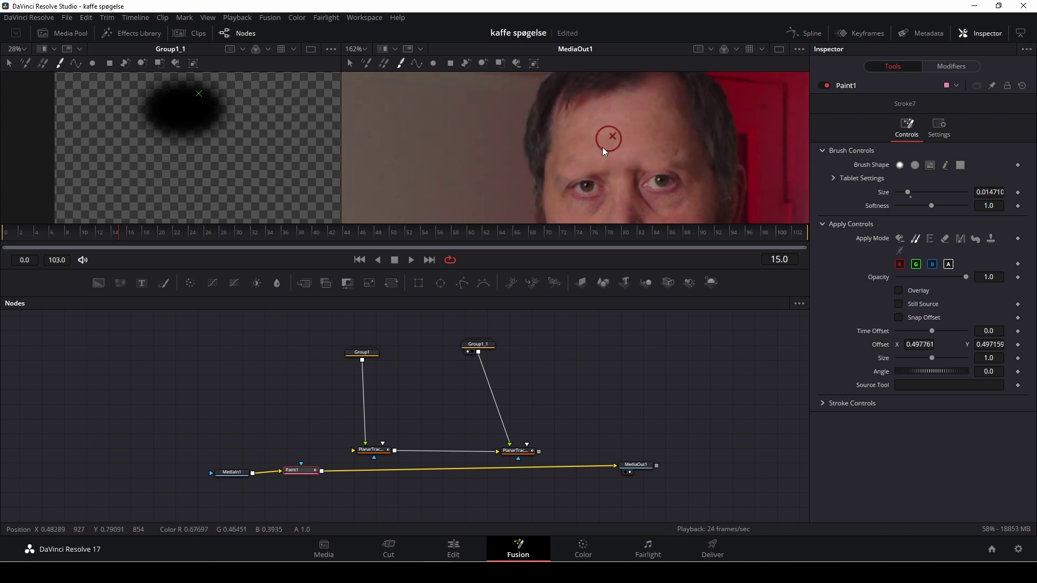
pyautogui.click(573, 167)
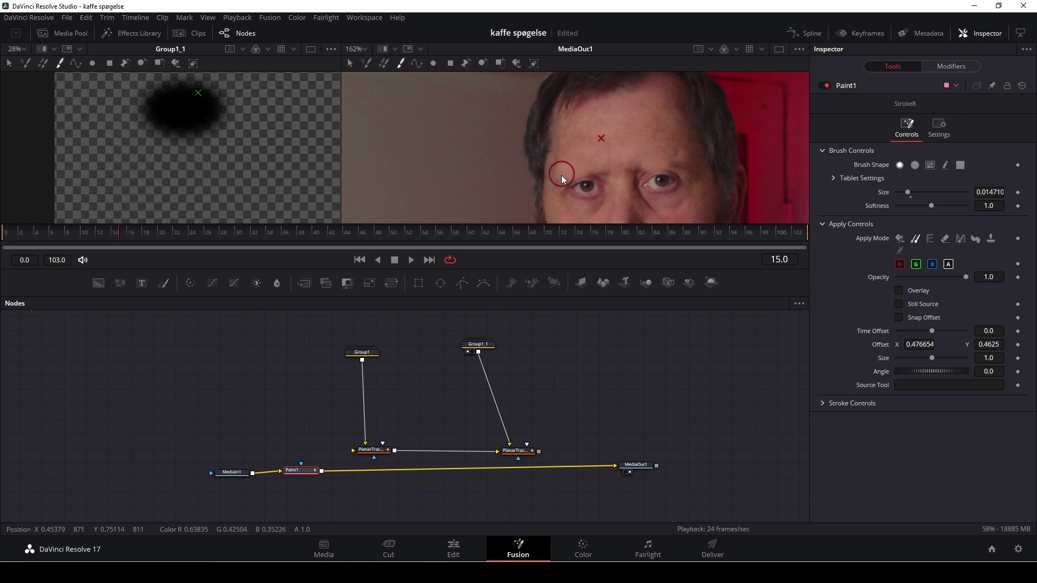
pyautogui.click(588, 144)
pyautogui.click(650, 121)
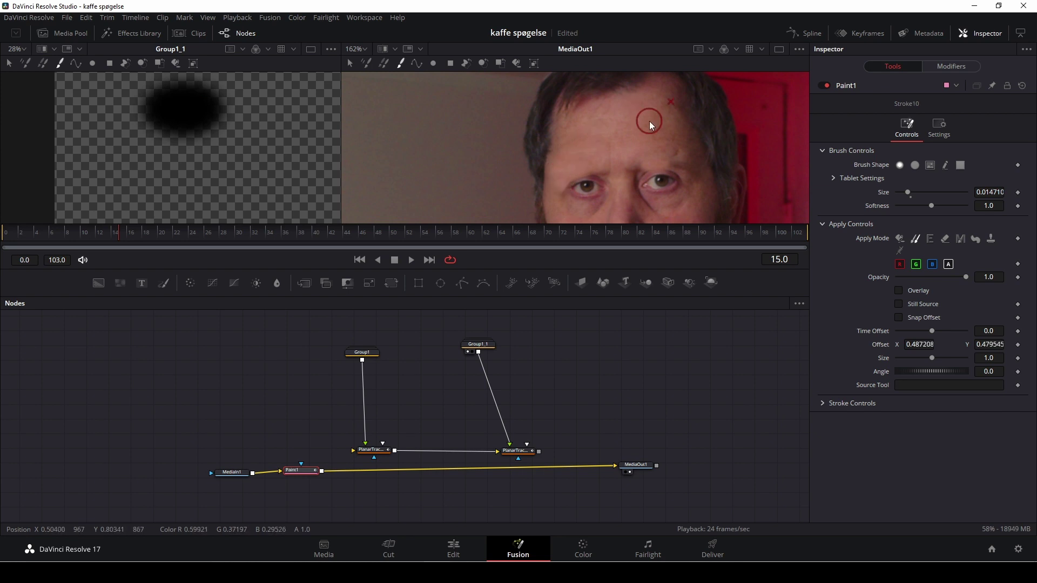
pyautogui.scroll(-2, 647, 131)
pyautogui.scroll(2, 607, 125)
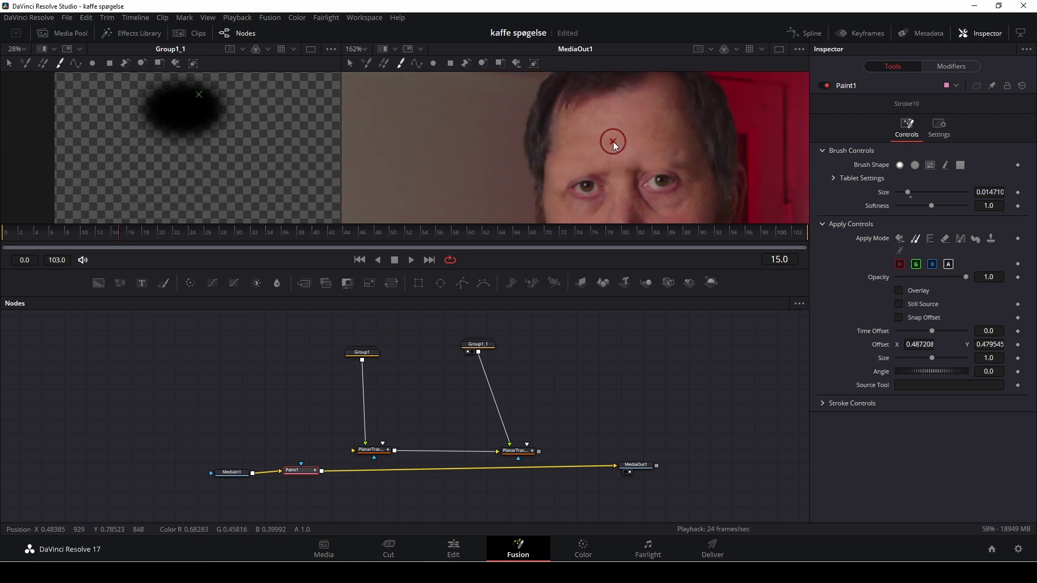
pyautogui.moveTo(614, 141)
pyautogui.mouseDown()
pyautogui.moveTo(632, 164)
pyautogui.moveTo(641, 162)
pyautogui.moveTo(638, 137)
pyautogui.moveTo(664, 151)
pyautogui.mouseUp()
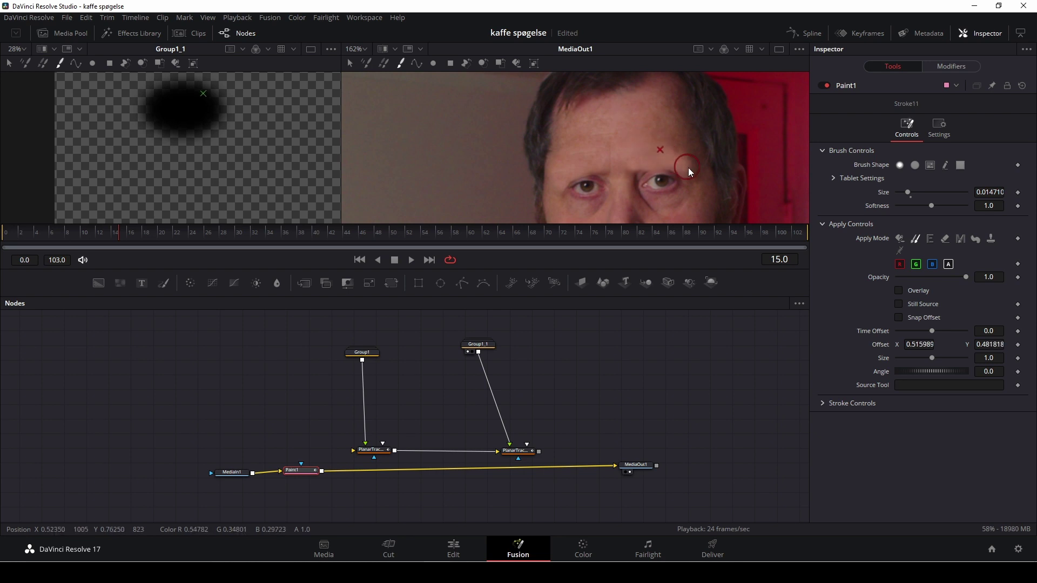
# Clone cheek skin over the eye nearer the red wall and smooth the skin around its socket
pyautogui.scroll(-6, 644, 132)
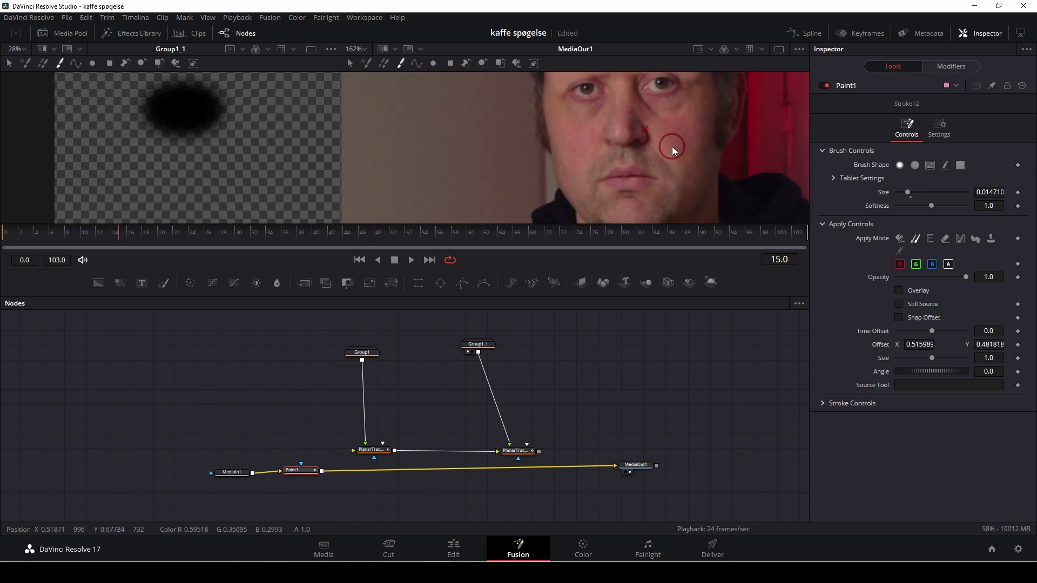
pyautogui.scroll(-3, 670, 147)
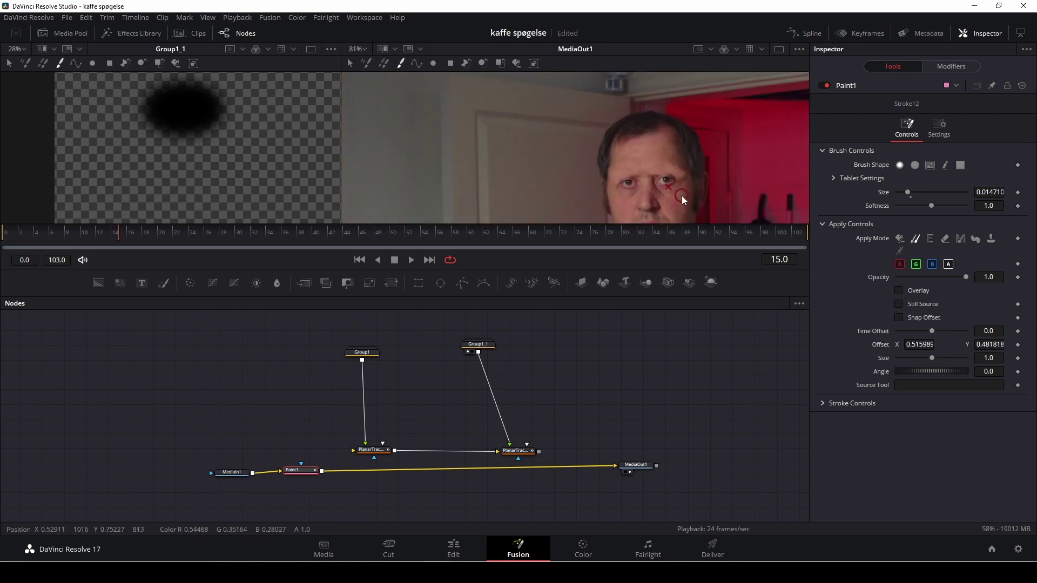
pyautogui.scroll(-2, 675, 194)
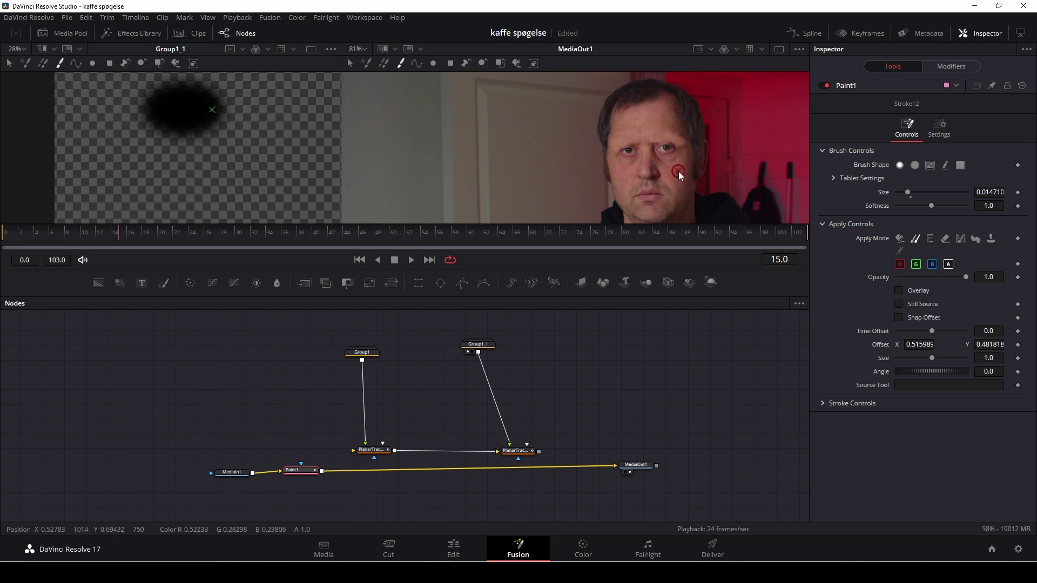
pyautogui.moveTo(678, 171); pyautogui.dragTo(672, 154)
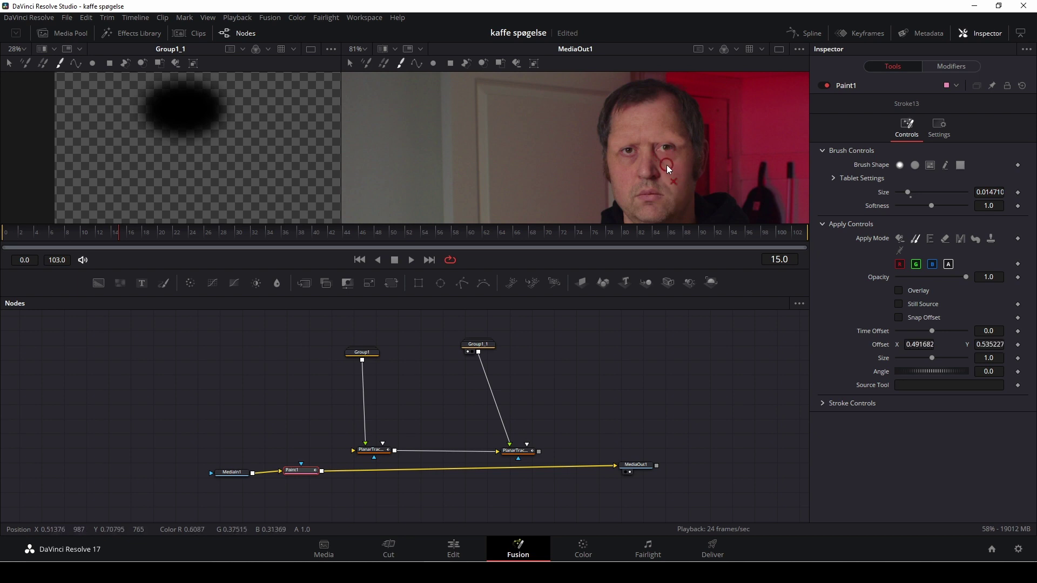
pyautogui.scroll(4, 668, 162)
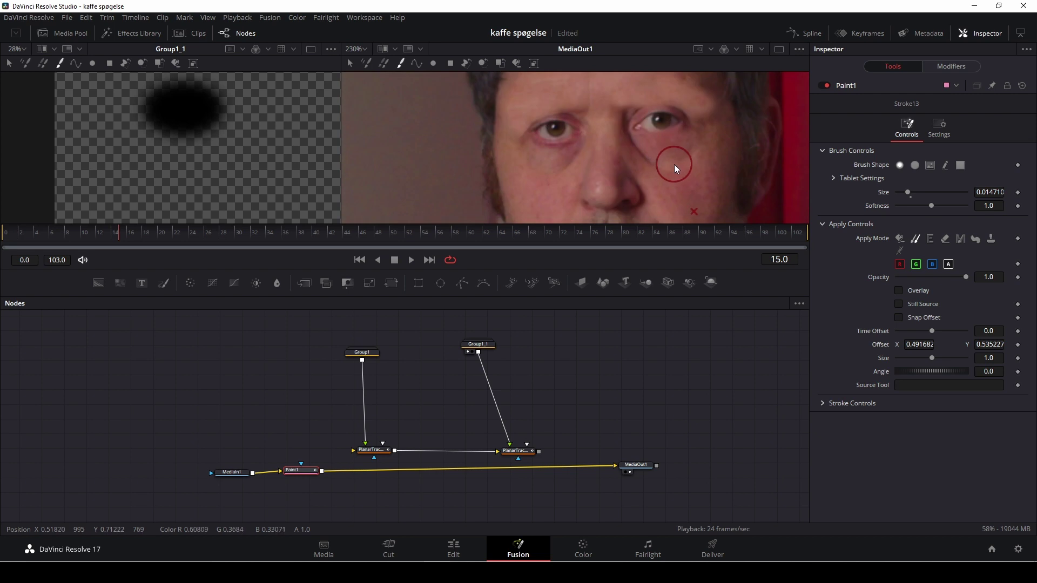
pyautogui.moveTo(673, 173)
pyautogui.mouseDown()
pyautogui.moveTo(683, 129)
pyautogui.moveTo(652, 144)
pyautogui.moveTo(668, 173)
pyautogui.moveTo(659, 136)
pyautogui.moveTo(646, 132)
pyautogui.moveTo(671, 158)
pyautogui.moveTo(647, 122)
pyautogui.moveTo(687, 165)
pyautogui.moveTo(666, 121)
pyautogui.moveTo(653, 121)
pyautogui.moveTo(685, 161)
pyautogui.moveTo(684, 126)
pyautogui.moveTo(658, 123)
pyautogui.moveTo(681, 152)
pyautogui.moveTo(639, 120)
pyautogui.mouseUp()
pyautogui.keyDown('alt'); pyautogui.click(686, 164); pyautogui.keyUp('alt')
pyautogui.keyDown('alt'); pyautogui.click(679, 150); pyautogui.keyUp('alt')
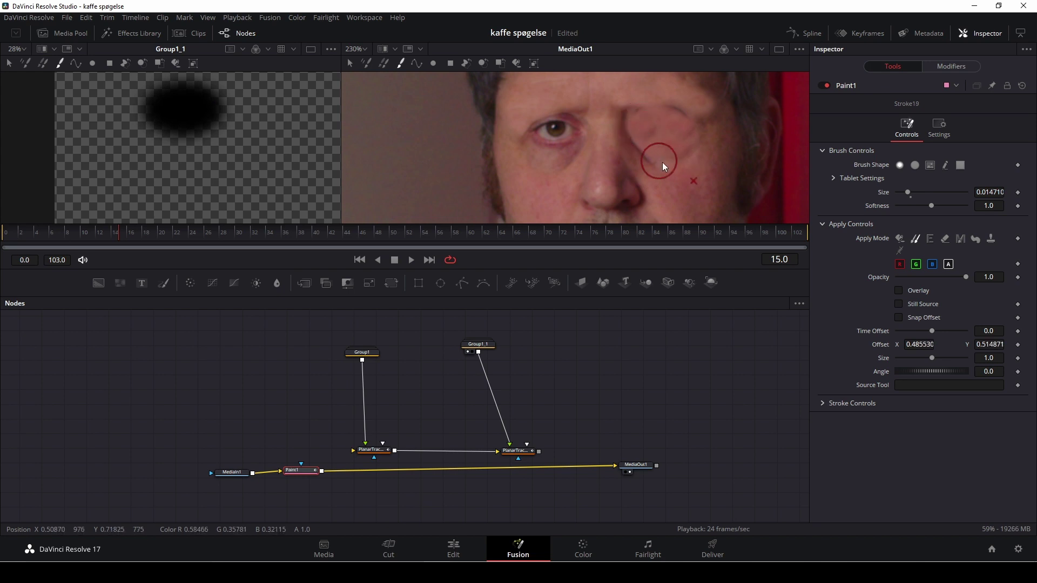
pyautogui.moveTo(664, 162); pyautogui.dragTo(639, 150)
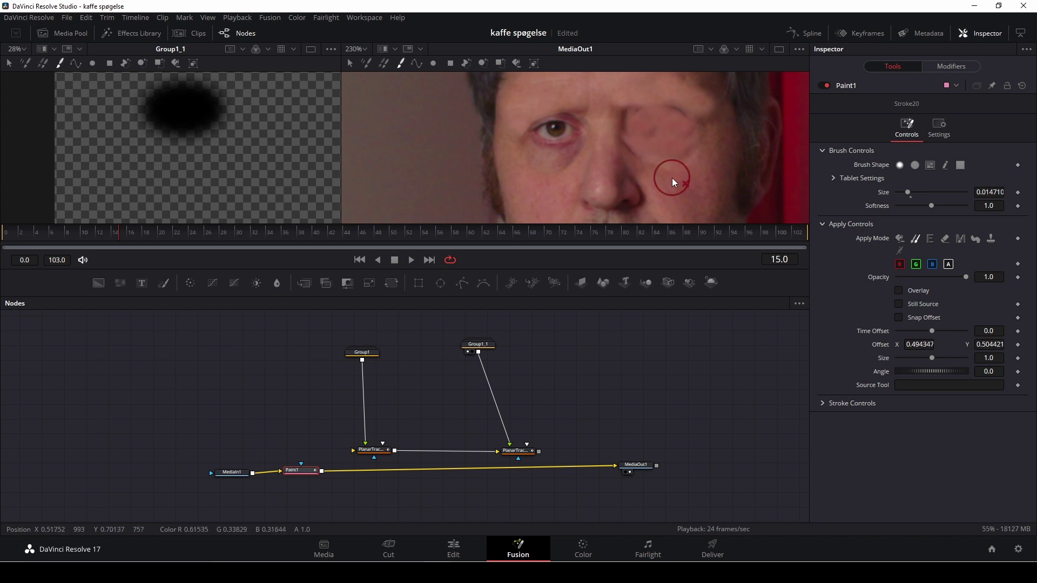
# Clone nearby cheek and brow skin over the man's other eye until its socket is covered
pyautogui.moveTo(550, 167)
pyautogui.mouseDown()
pyautogui.moveTo(572, 131)
pyautogui.moveTo(555, 169)
pyautogui.mouseUp()
pyautogui.keyDown('alt'); pyautogui.click(556, 169); pyautogui.keyUp('alt')
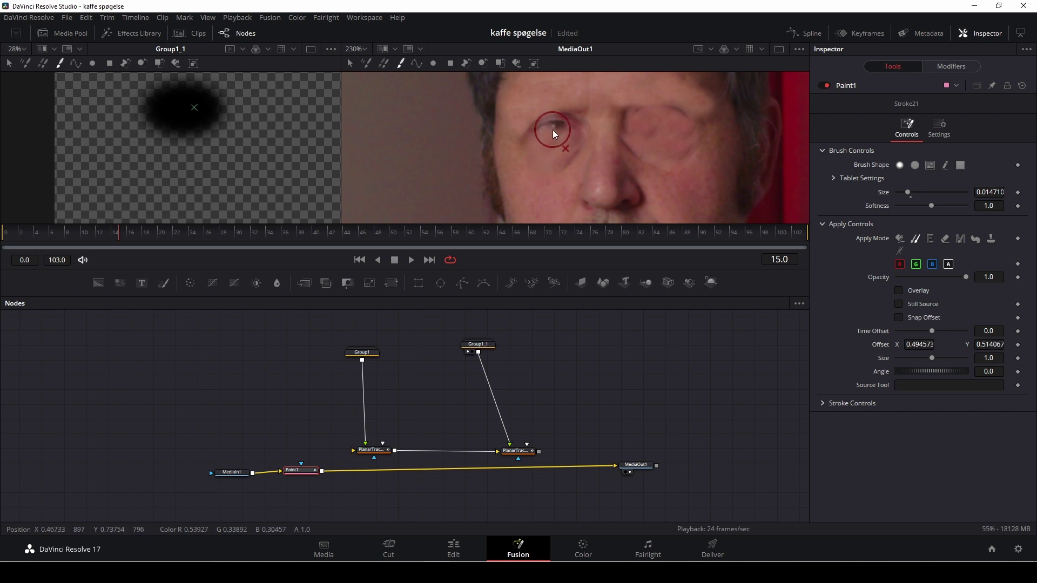
pyautogui.click(542, 167)
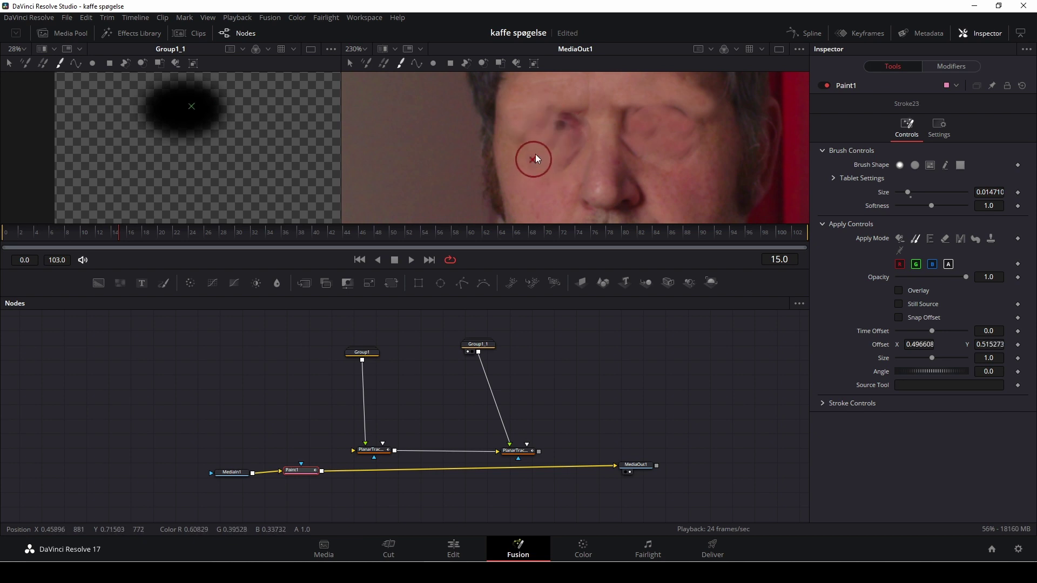
pyautogui.click(536, 154)
pyautogui.keyDown('alt'); pyautogui.click(534, 137); pyautogui.keyUp('alt')
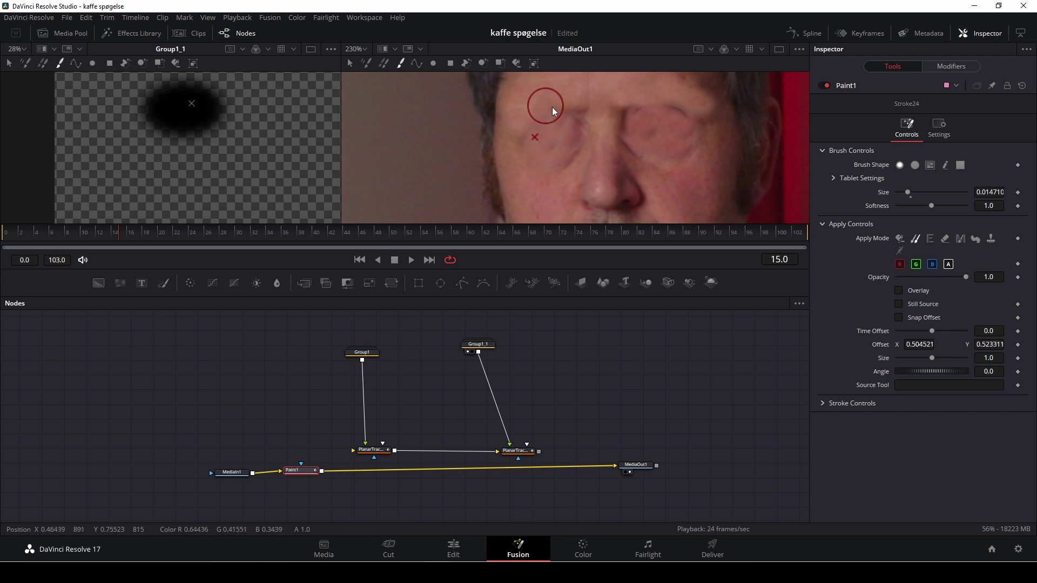
pyautogui.click(556, 124)
pyautogui.keyDown('alt'); pyautogui.click(574, 135); pyautogui.keyUp('alt')
pyautogui.click(591, 130)
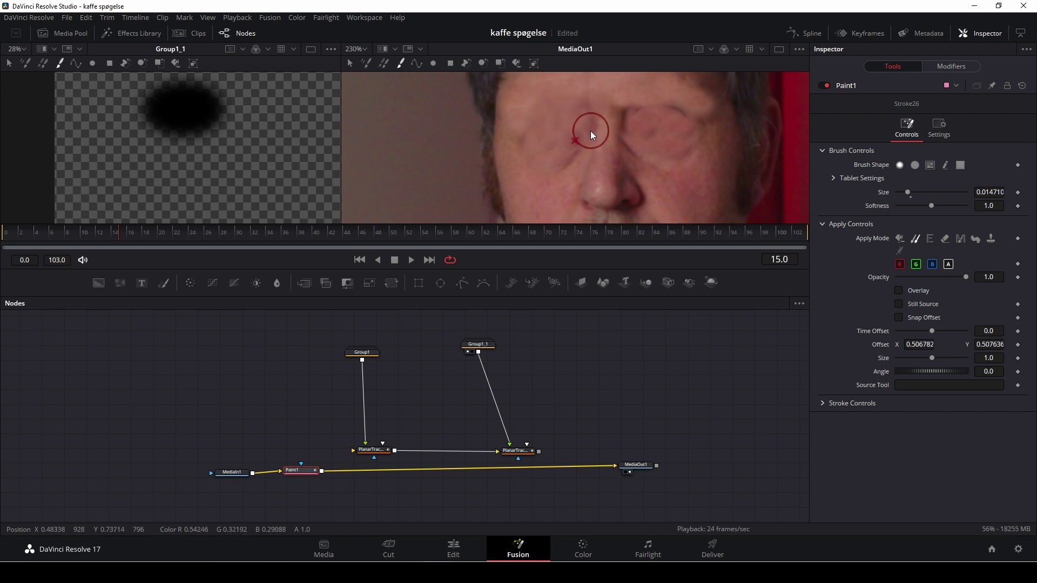
# Clone surrounding skin over the man's nose, mouth and chin to erase the lower facial features
pyautogui.scroll(-2, 590, 134)
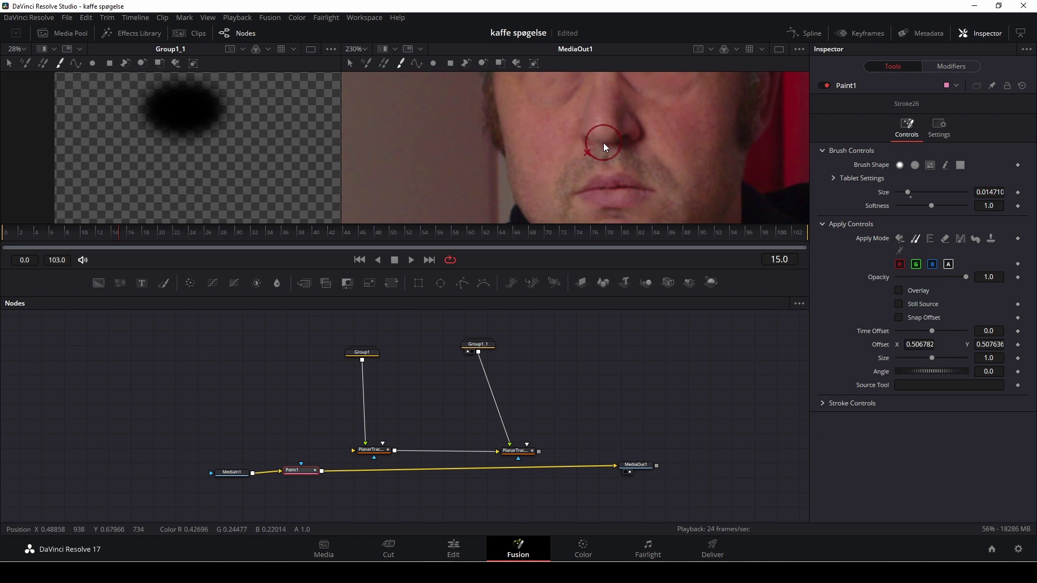
pyautogui.scroll(-5, 604, 143)
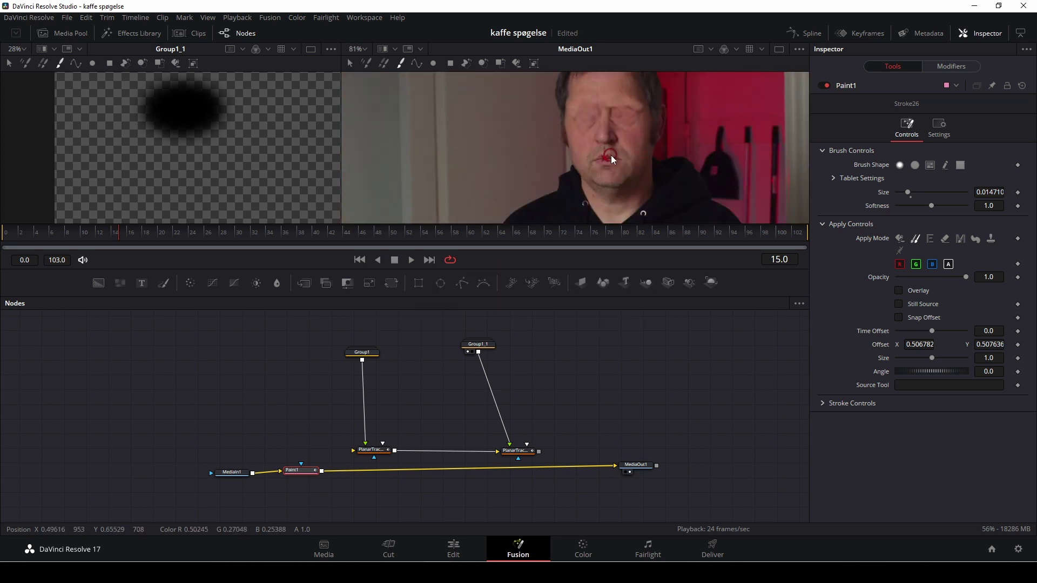
pyautogui.scroll(-2, 611, 156)
pyautogui.scroll(3, 612, 154)
pyautogui.scroll(6, 645, 178)
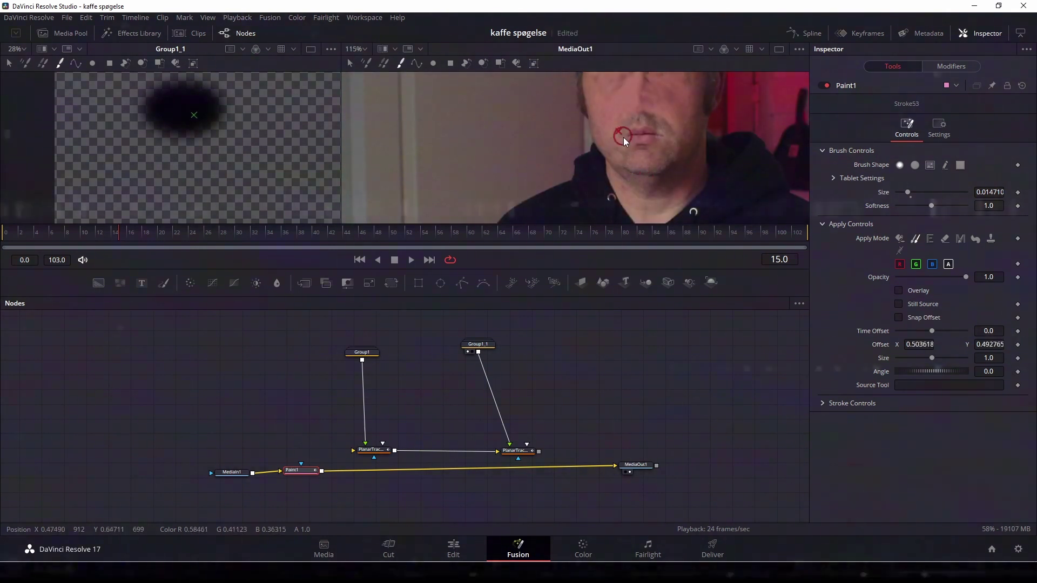
pyautogui.scroll(-4, 601, 196)
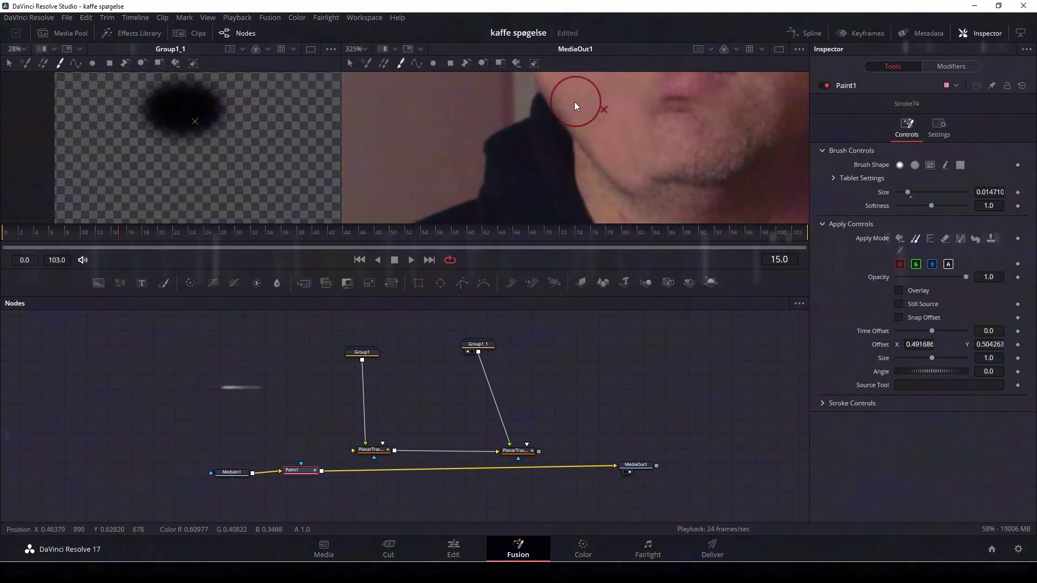
# Go to the first frame, clone over the remaining neck and hairline details, and play the clip to check the painted face
pyautogui.press('Home')
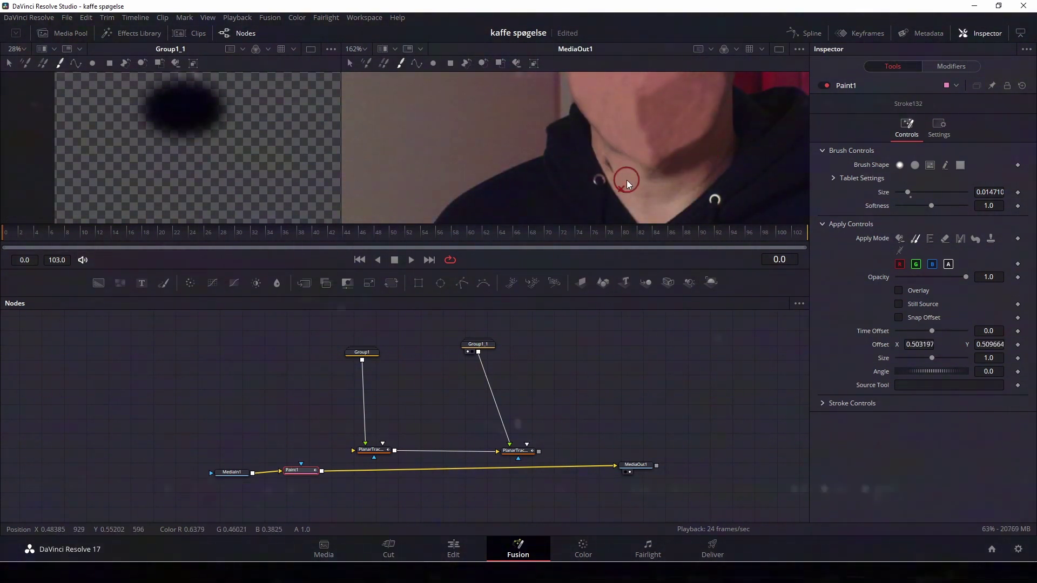
pyautogui.scroll(-2, 687, 125)
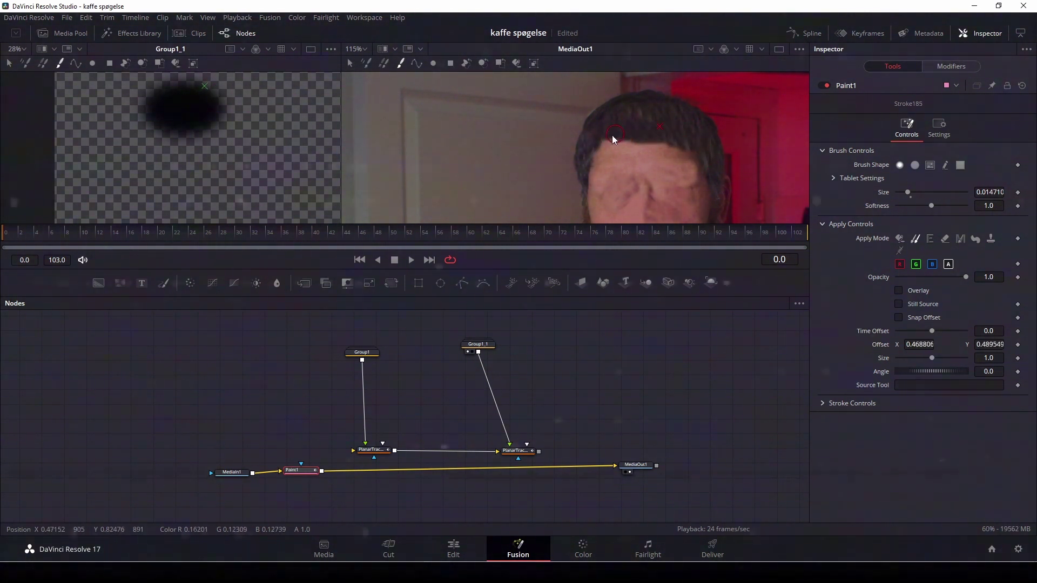
pyautogui.scroll(-5, 553, 174)
pyautogui.press('space')
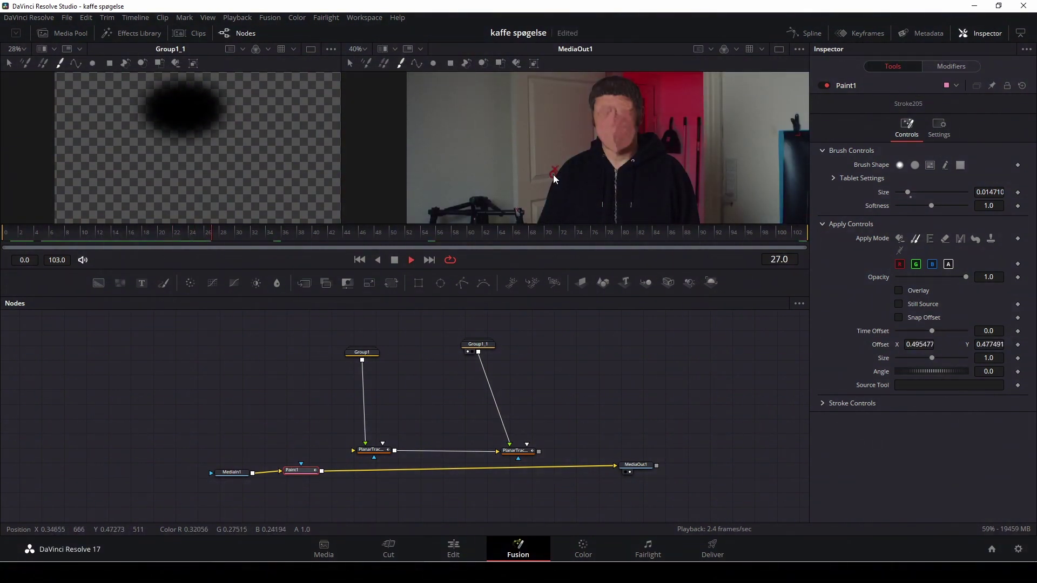
pyautogui.press('space')
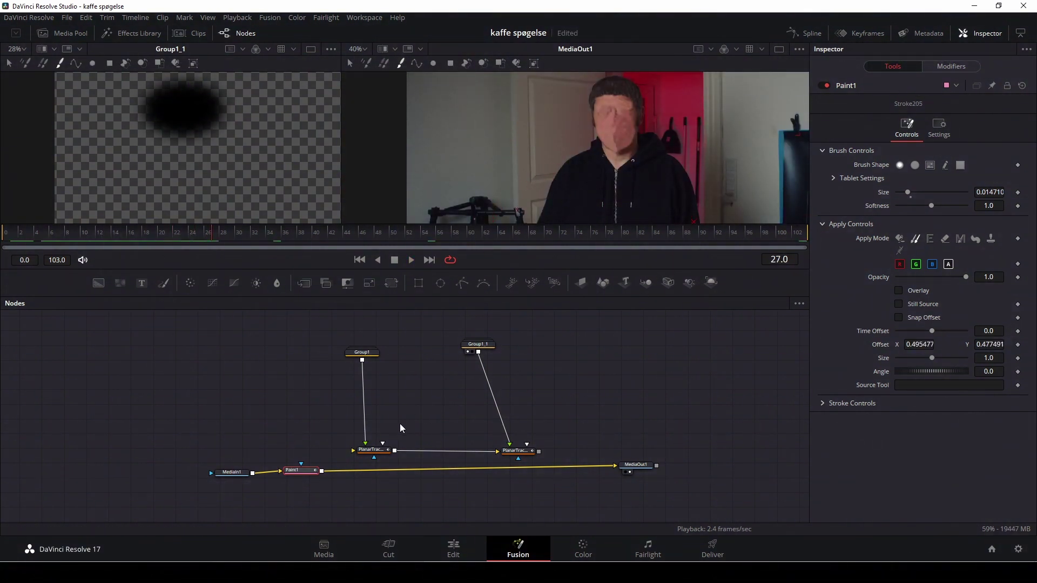
# Rewire the node graph so Paint1 feeds the first planar tracker and the second tracker feeds MediaOut1, then save the project
pyautogui.click(576, 470)
pyautogui.press('Delete')
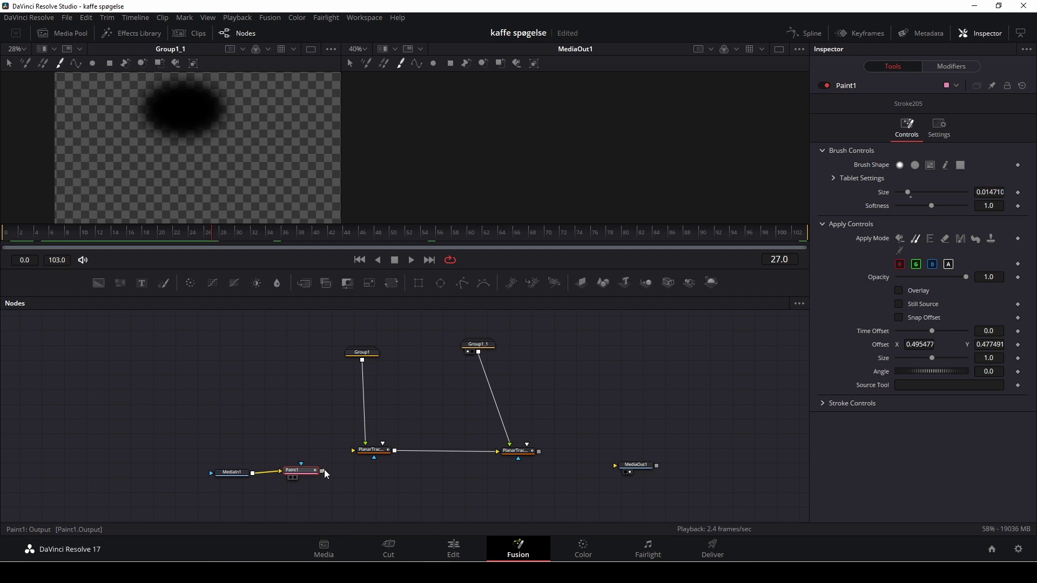
pyautogui.moveTo(324, 471); pyautogui.dragTo(354, 450)
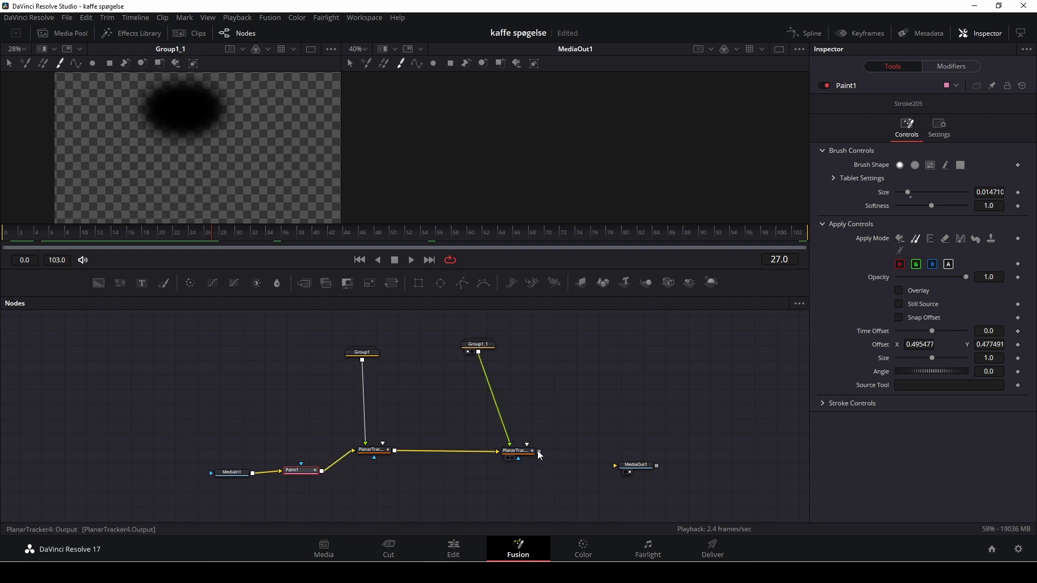
pyautogui.moveTo(539, 452); pyautogui.dragTo(616, 466)
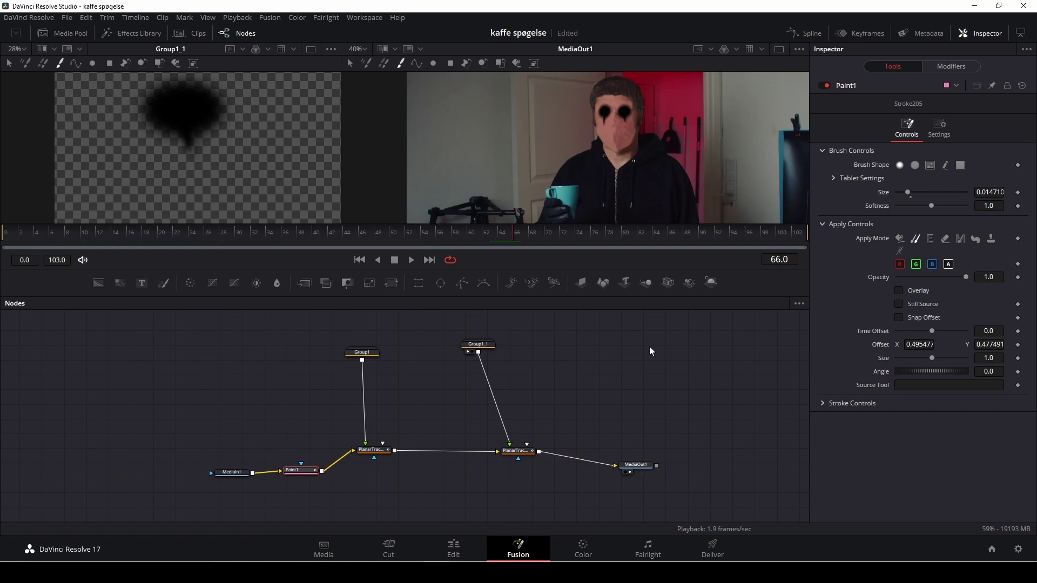
pyautogui.hotkey('ctrl', 's')
# On the Edit page, move Fusion Clip 6 to Video 2, place the original clip beneath it on Video 1 and disable it
pyautogui.click(455, 551)
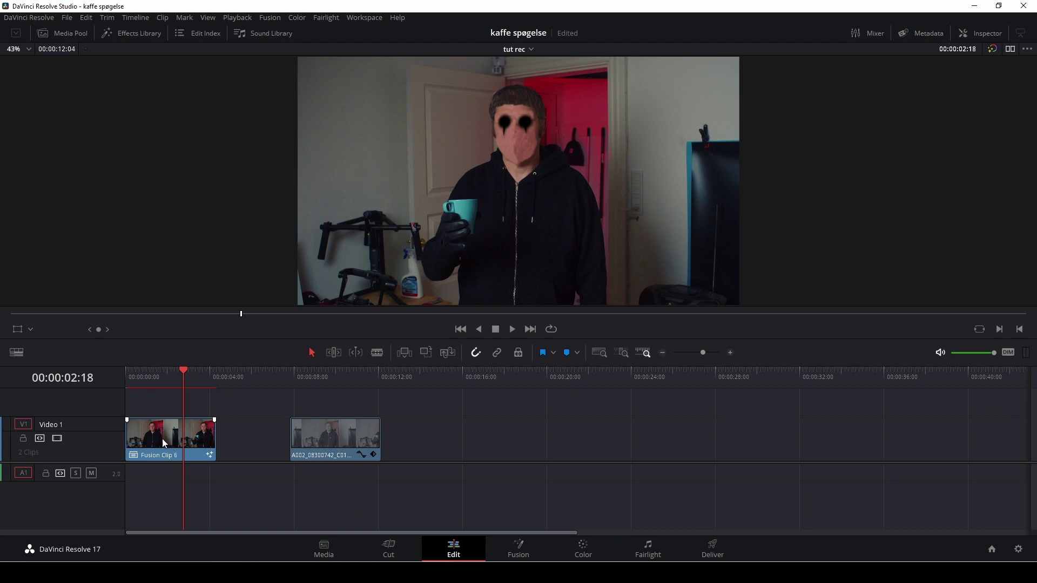
pyautogui.moveTo(169, 439); pyautogui.dragTo(164, 410)
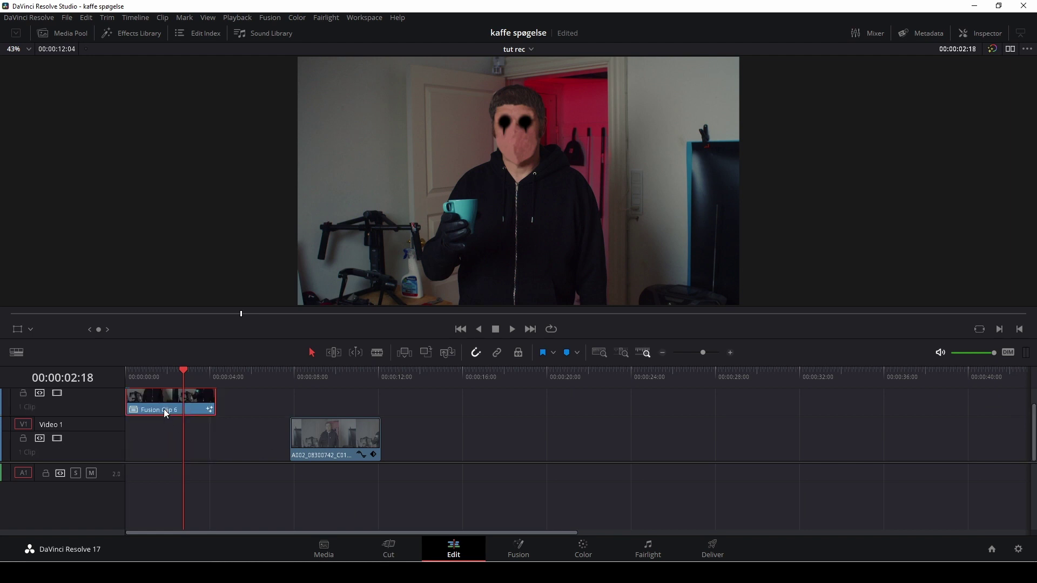
pyautogui.moveTo(345, 442); pyautogui.dragTo(157, 448)
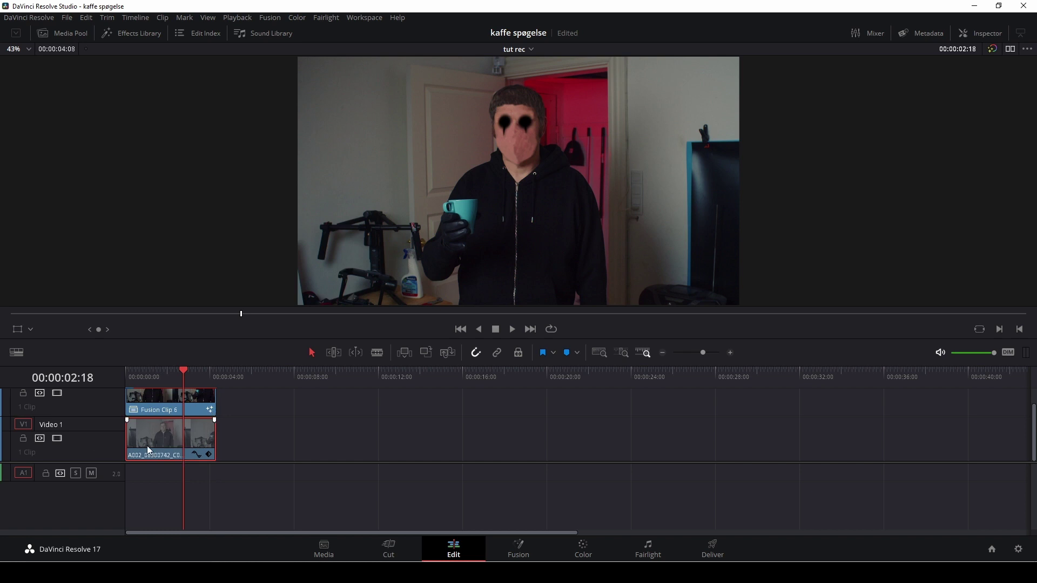
pyautogui.press('d')
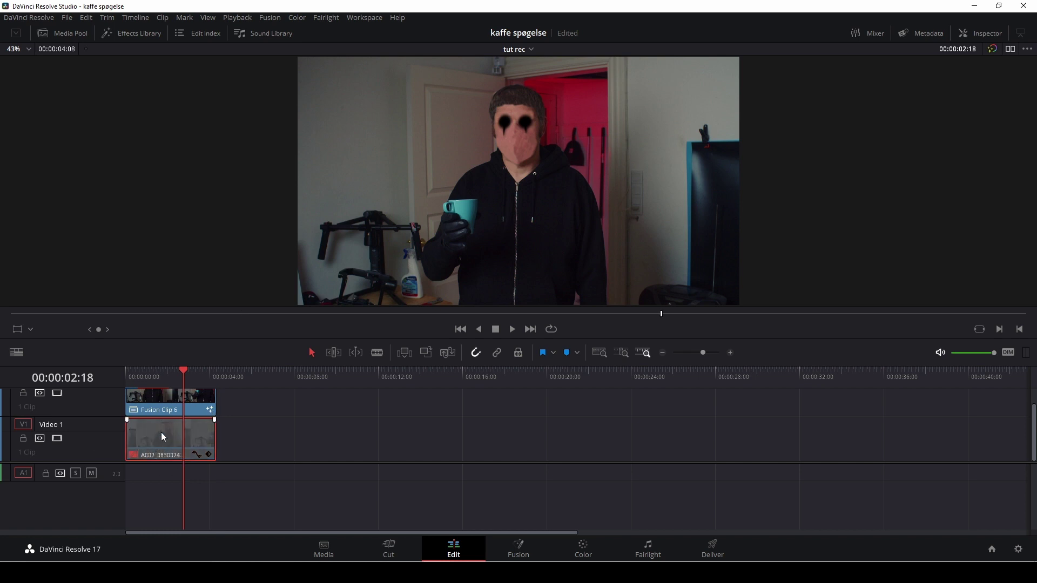
pyautogui.scroll(1, 150, 432)
# Open the Fusion clip on the Color page, add a curve window and outline the door side of the man's neck up to his jaw
pyautogui.click(171, 371)
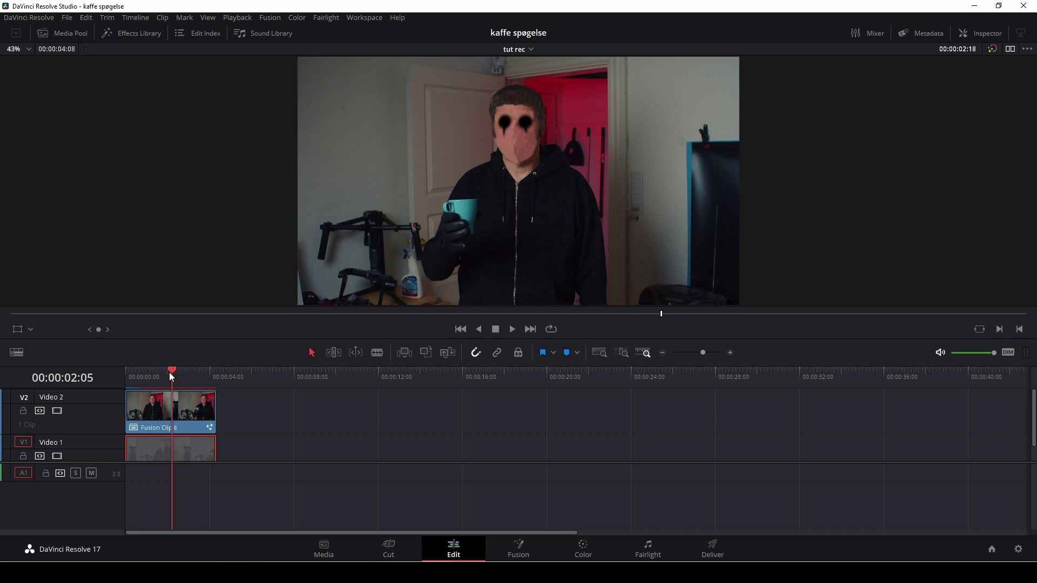
pyautogui.click(146, 373)
pyautogui.click(126, 373)
pyautogui.click(151, 421)
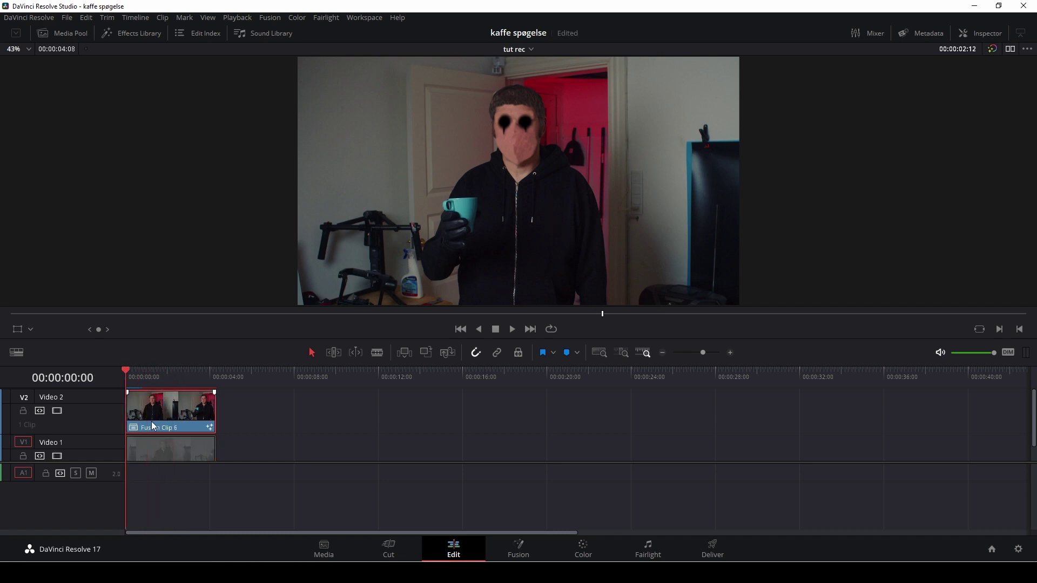
pyautogui.click(588, 558)
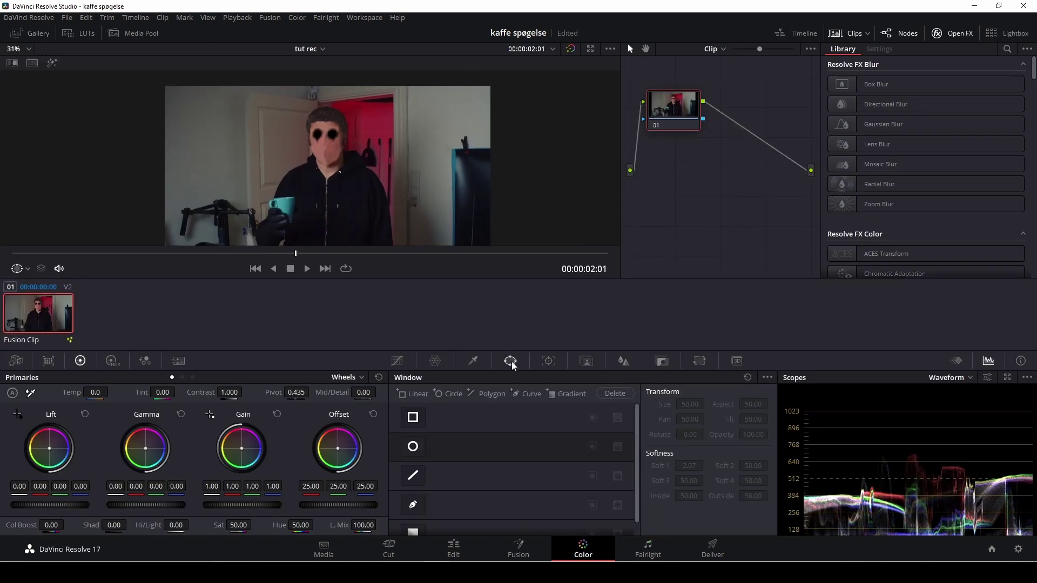
pyautogui.click(423, 508)
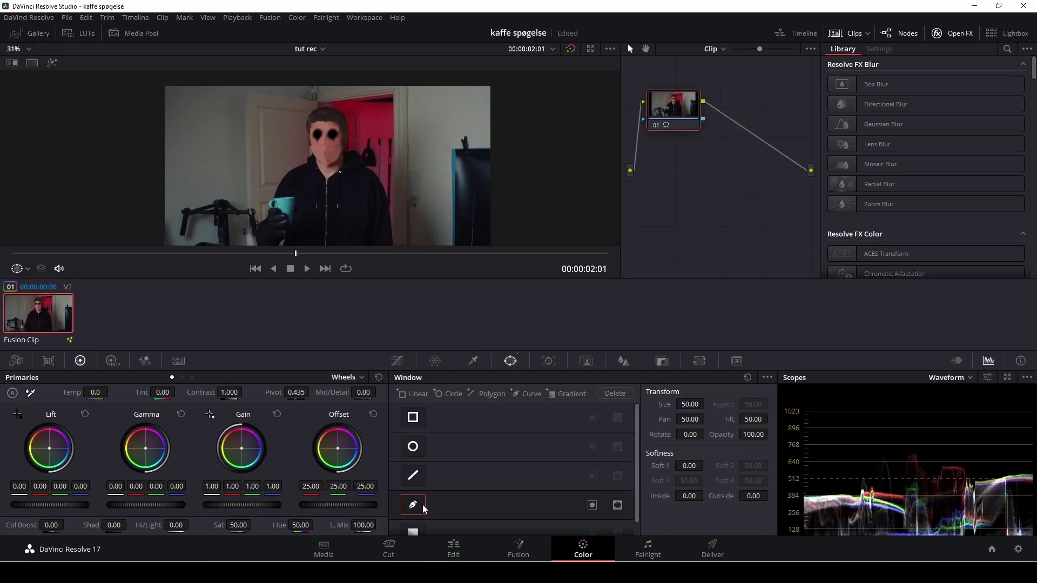
pyautogui.scroll(5, 410, 153)
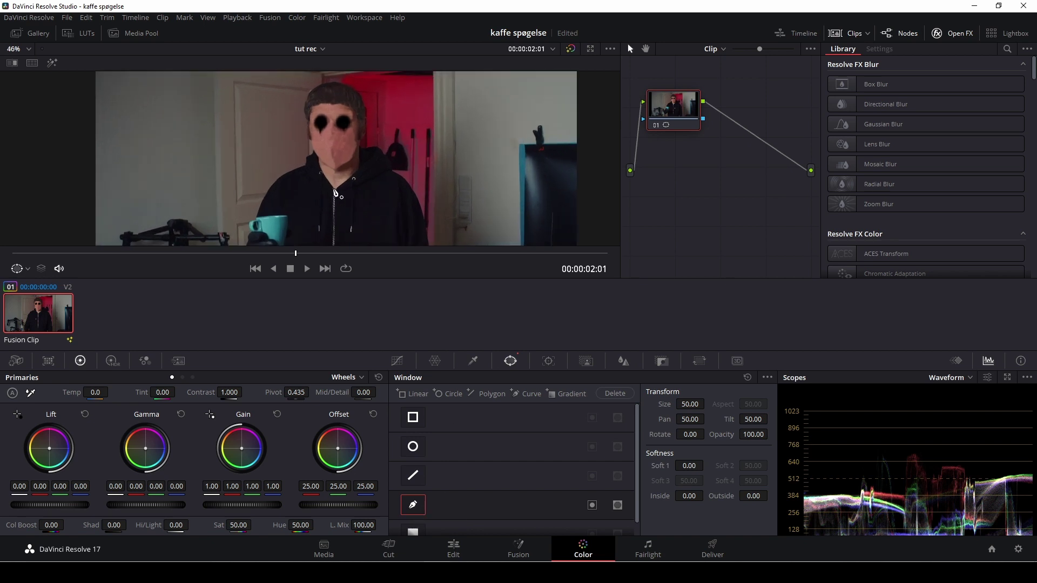
pyautogui.moveTo(410, 153); pyautogui.dragTo(414, 178)
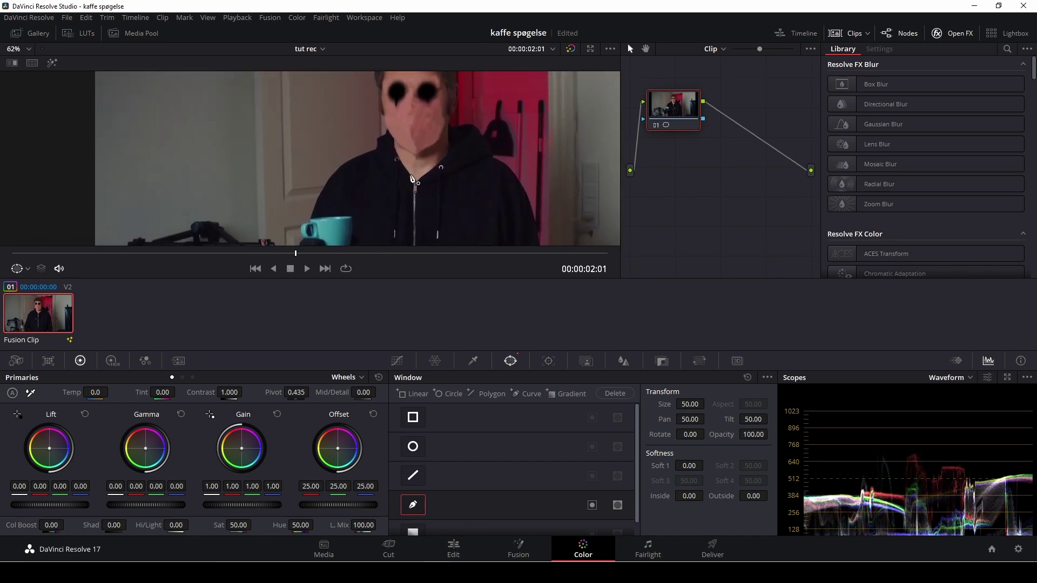
pyautogui.click(410, 176)
pyautogui.click(393, 142)
pyautogui.click(387, 130)
pyautogui.scroll(3, 387, 130)
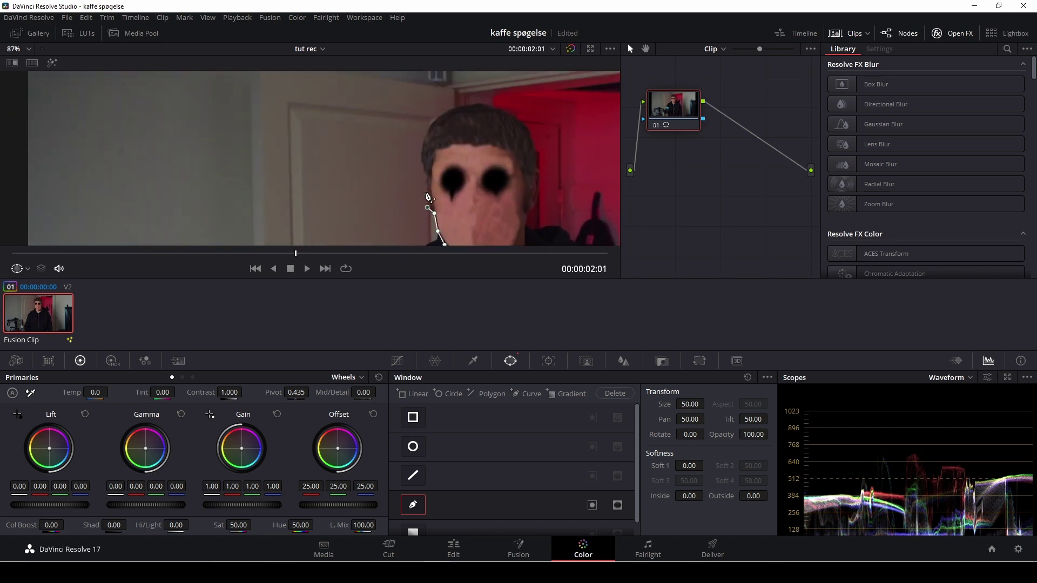
# Continue the curve window outline up past the ear, over the hair and down to the ear nearer the red wall
pyautogui.click(424, 173)
pyautogui.click(425, 135)
pyautogui.click(430, 124)
pyautogui.click(453, 108)
pyautogui.click(476, 100)
pyautogui.click(486, 102)
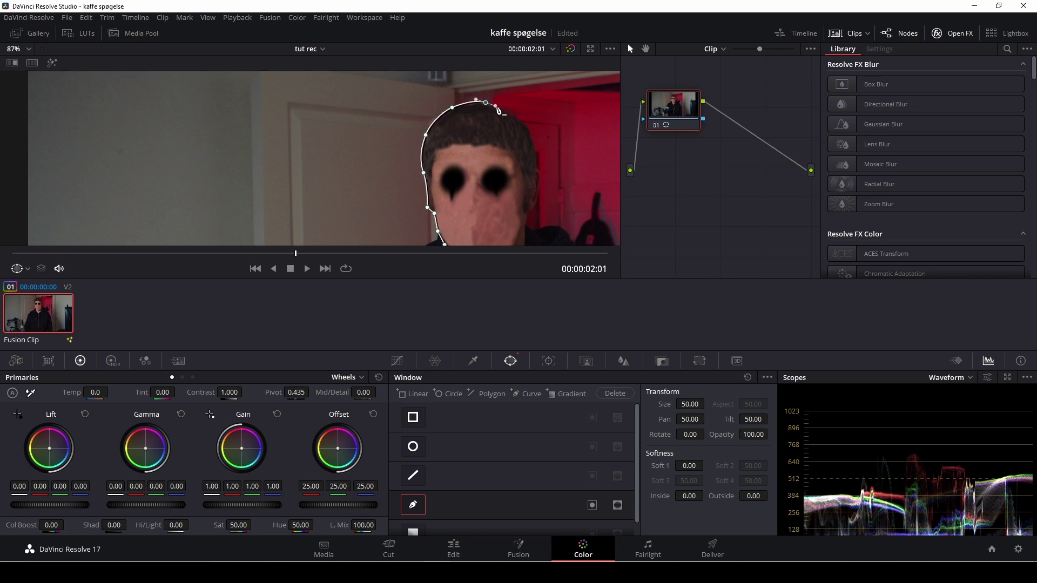
pyautogui.click(523, 120)
pyautogui.click(532, 137)
pyautogui.click(534, 146)
pyautogui.click(536, 169)
pyautogui.click(540, 176)
pyautogui.scroll(1, 541, 227)
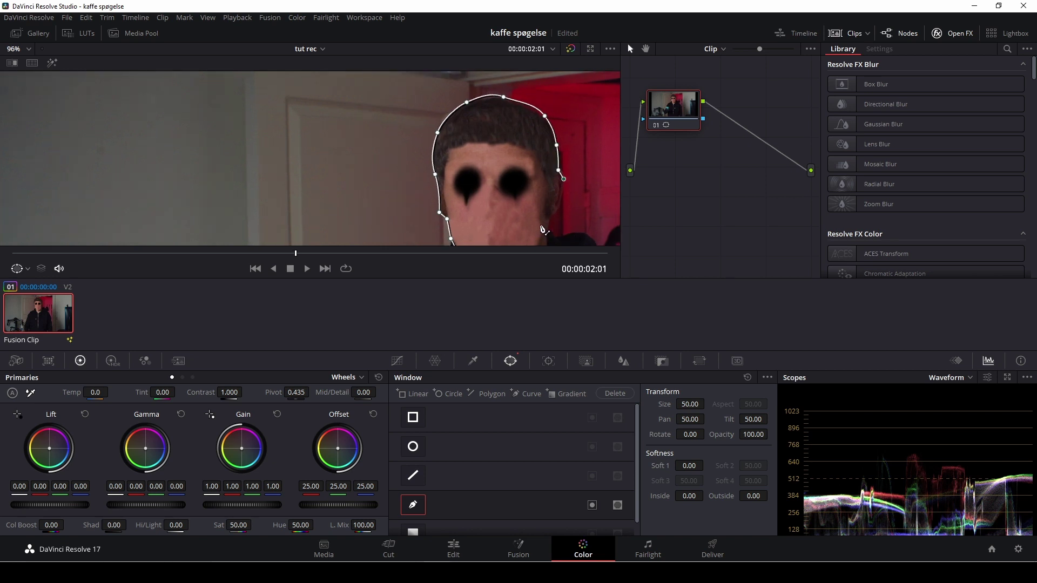
# Continue the outline down the red-wall side of the face and along the hoodie collar, closing the window at the base of the neck
pyautogui.moveTo(543, 229); pyautogui.dragTo(470, 153)
pyautogui.scroll(2, 492, 162)
pyautogui.click(494, 131)
pyautogui.click(490, 139)
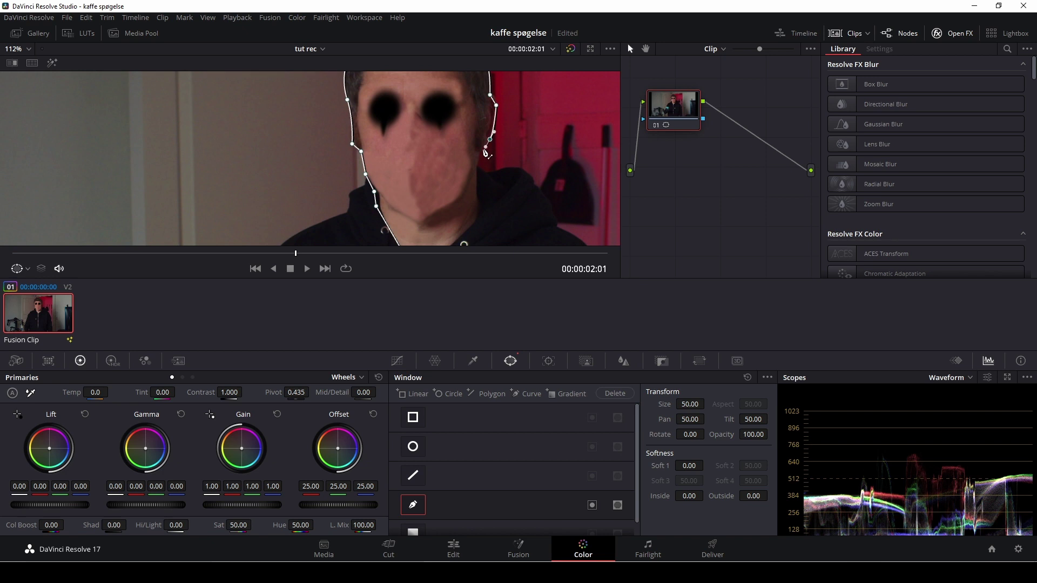
pyautogui.click(480, 150)
pyautogui.click(477, 164)
pyautogui.click(477, 193)
pyautogui.click(477, 219)
pyautogui.scroll(-2, 503, 205)
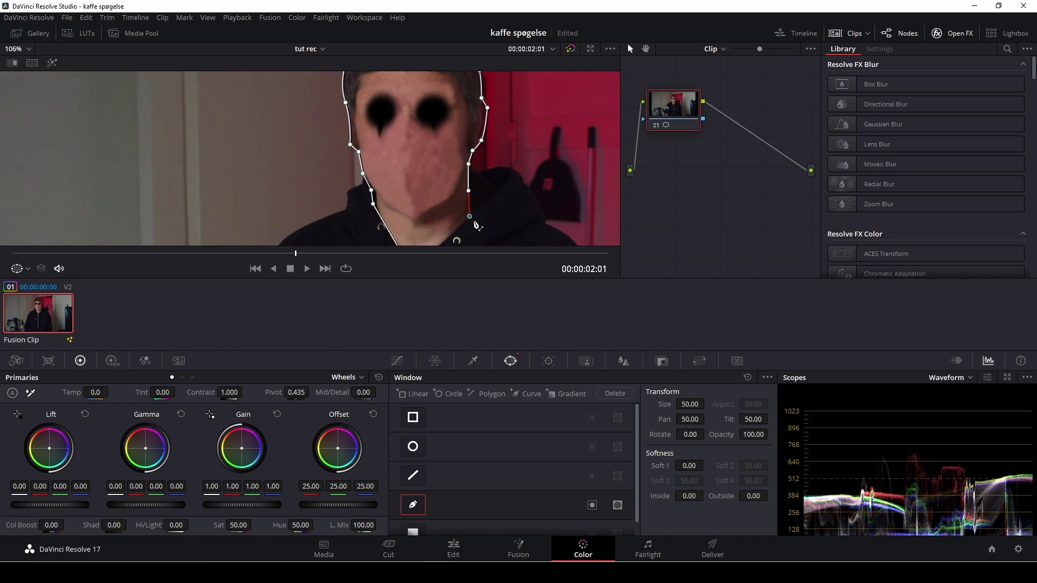
pyautogui.click(503, 178)
pyautogui.click(488, 190)
pyautogui.click(472, 203)
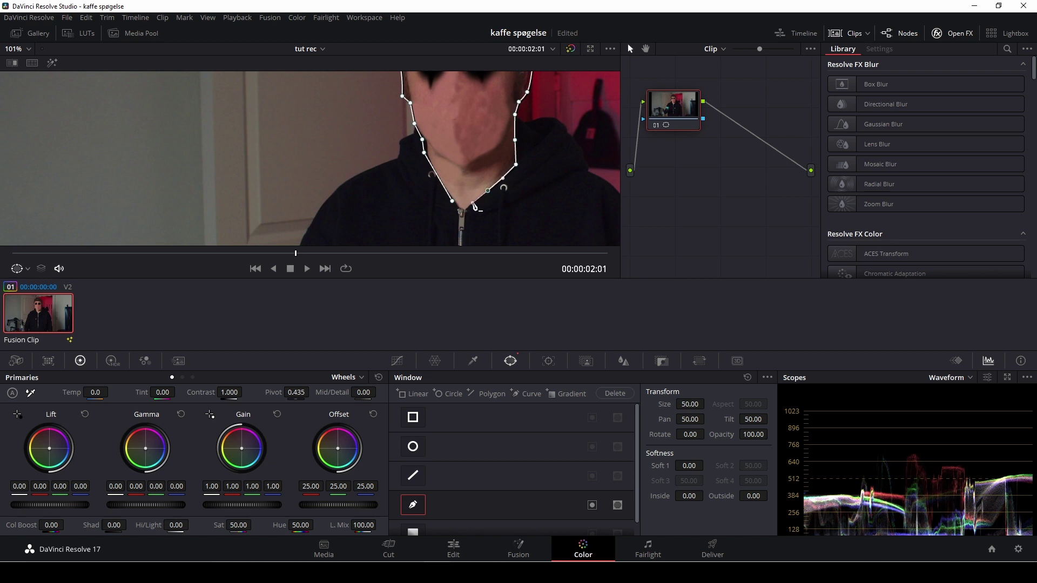
pyautogui.click(462, 211)
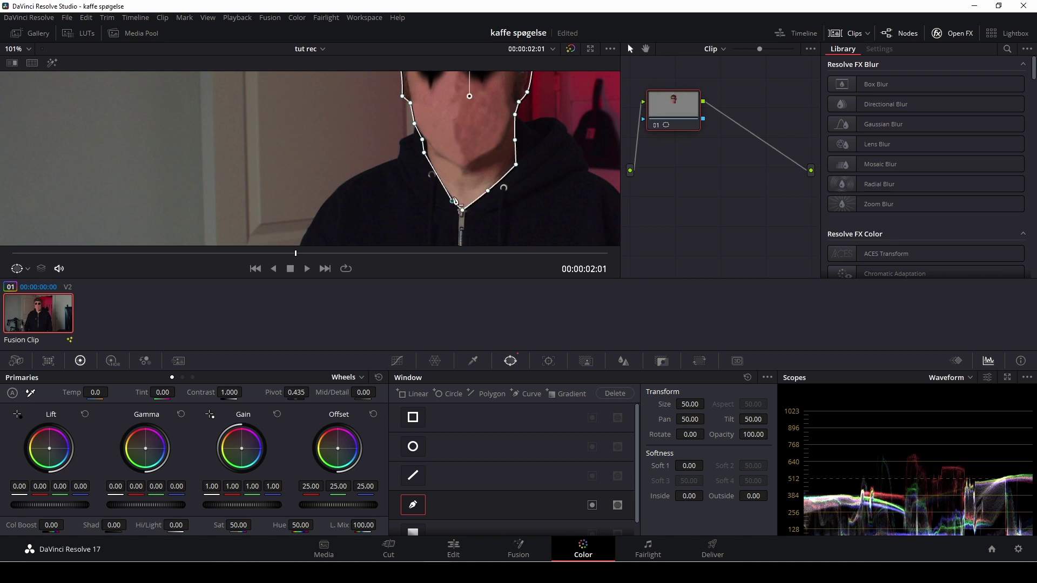
# Adjust the window's softness to Soft 1 0.06, Inside 0.04 and Outside 0.02, checking the edge without the overlay
pyautogui.scroll(-2, 466, 172)
pyautogui.scroll(-3, 466, 172)
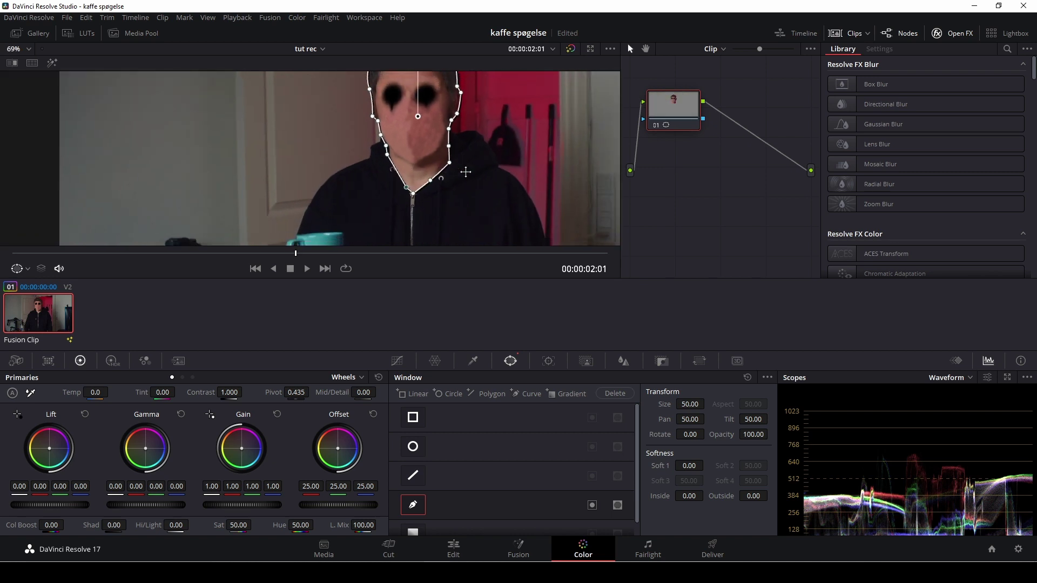
pyautogui.click(28, 270)
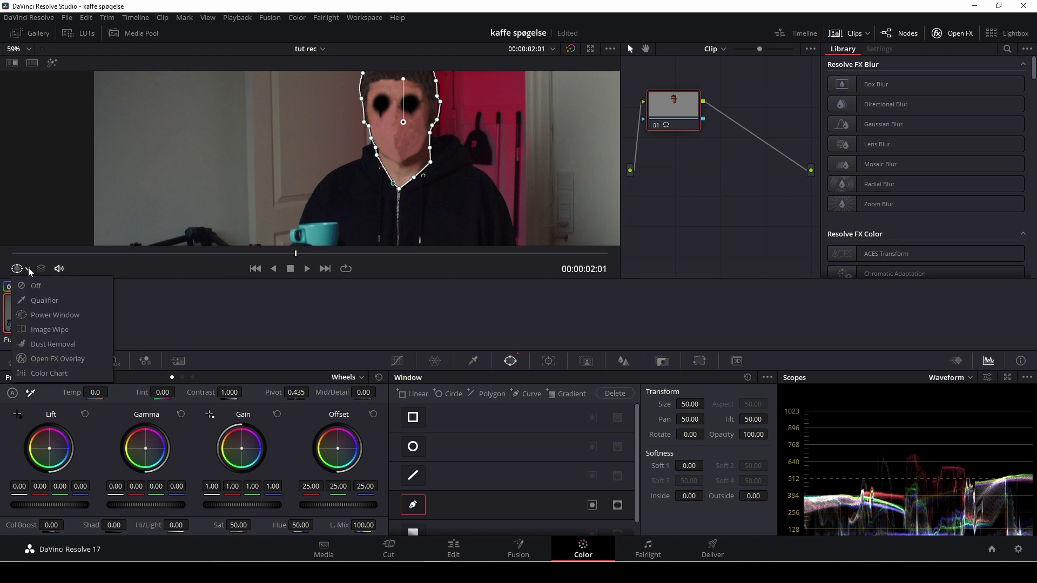
pyautogui.click(28, 286)
pyautogui.scroll(-2, 372, 133)
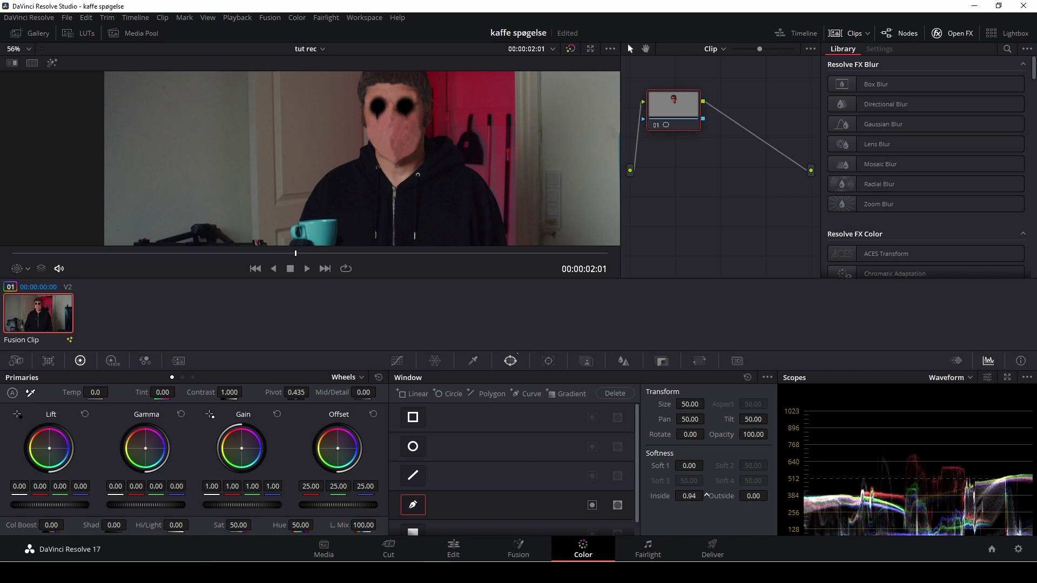
pyautogui.click(28, 270)
pyautogui.click(46, 317)
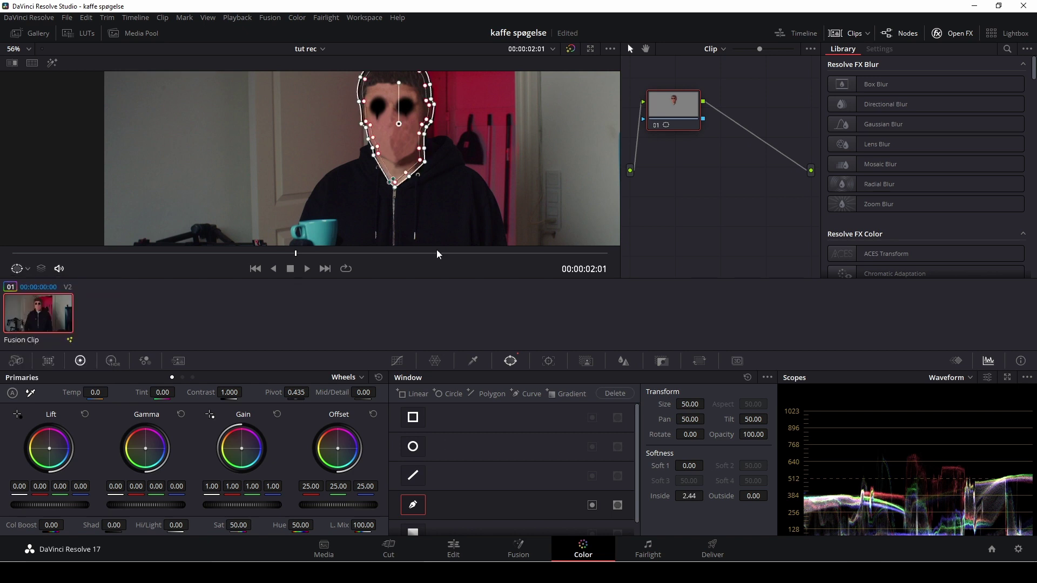
pyautogui.moveTo(694, 496); pyautogui.dragTo(693, 495)
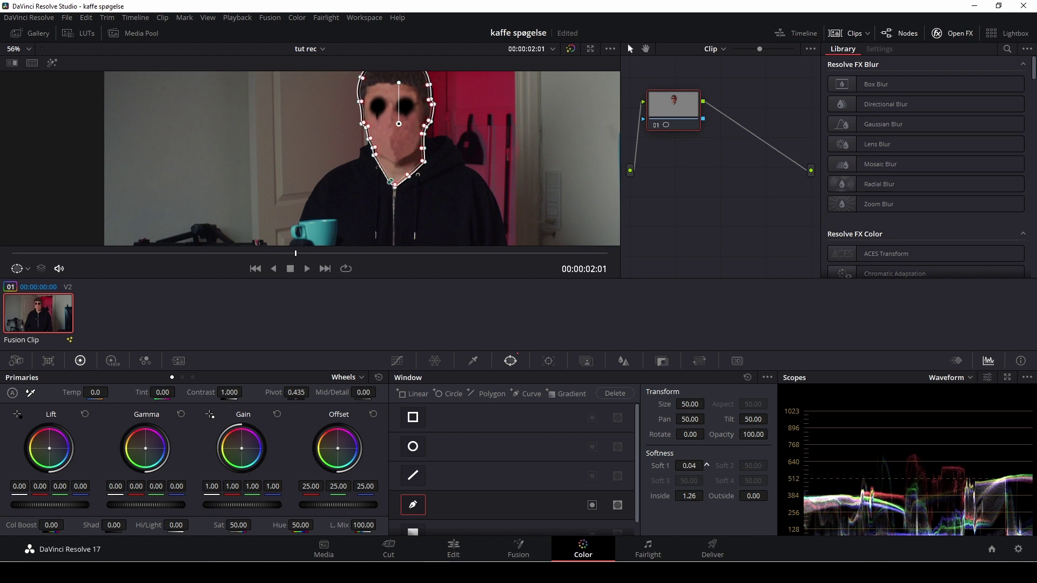
pyautogui.moveTo(699, 499); pyautogui.dragTo(680, 496)
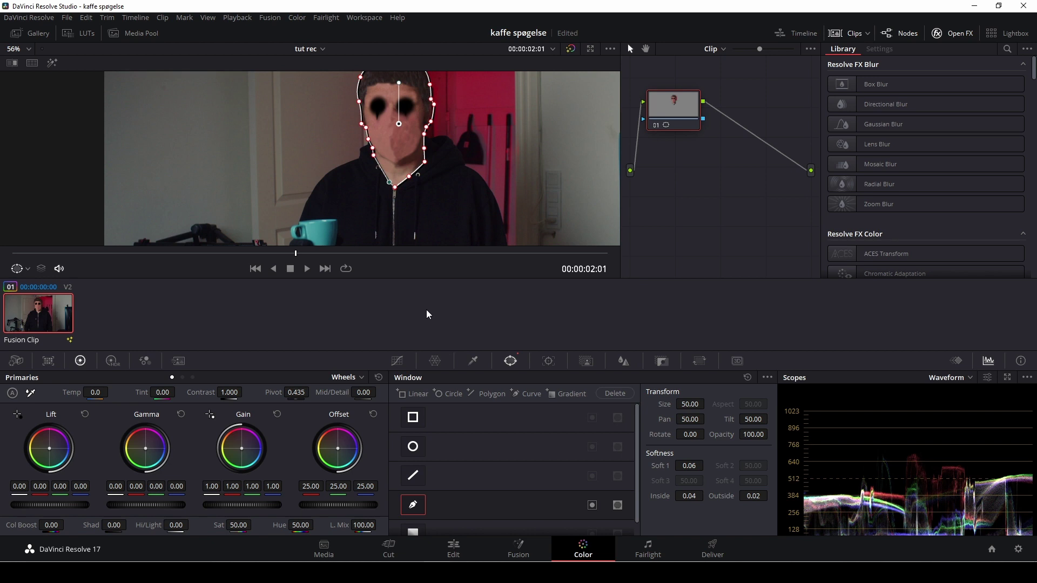
# Track the face window forward from the clip's first frame to its end
pyautogui.click(550, 362)
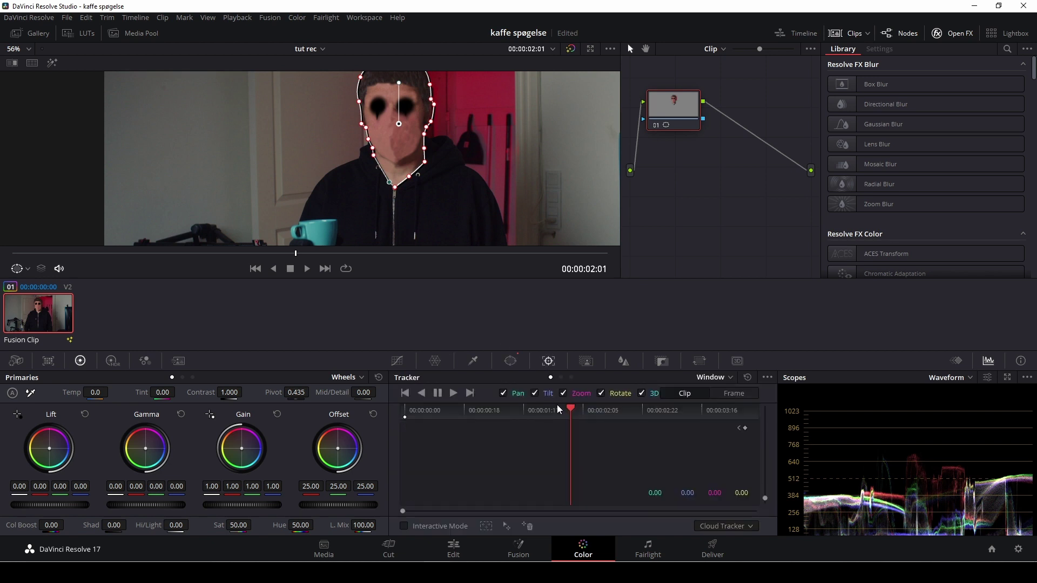
pyautogui.moveTo(562, 414); pyautogui.dragTo(407, 419)
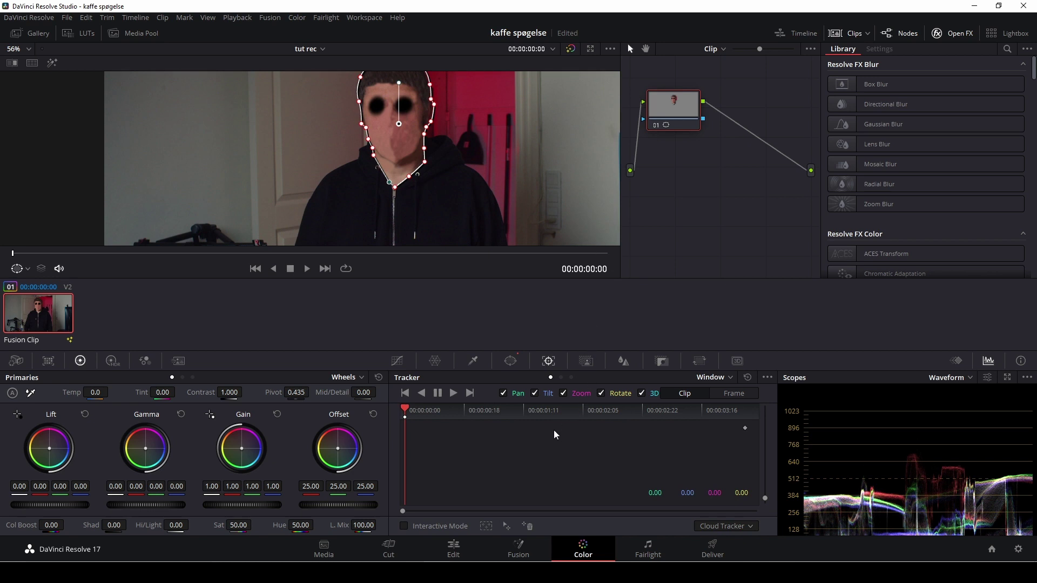
pyautogui.click(454, 395)
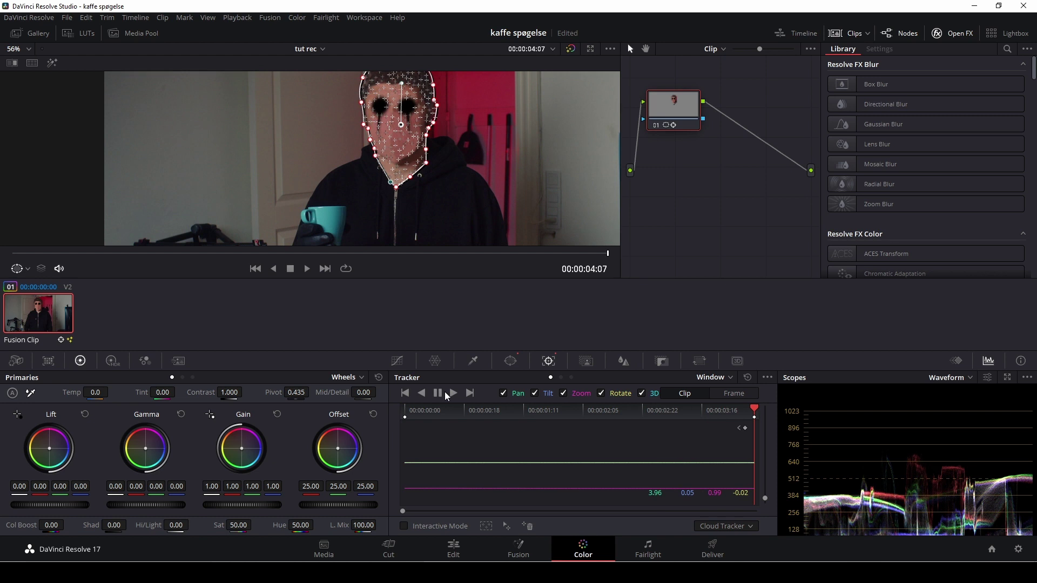
# Hide the window overlay, set the masked face's saturation to 0 and check the result at the first frame
pyautogui.click(28, 269)
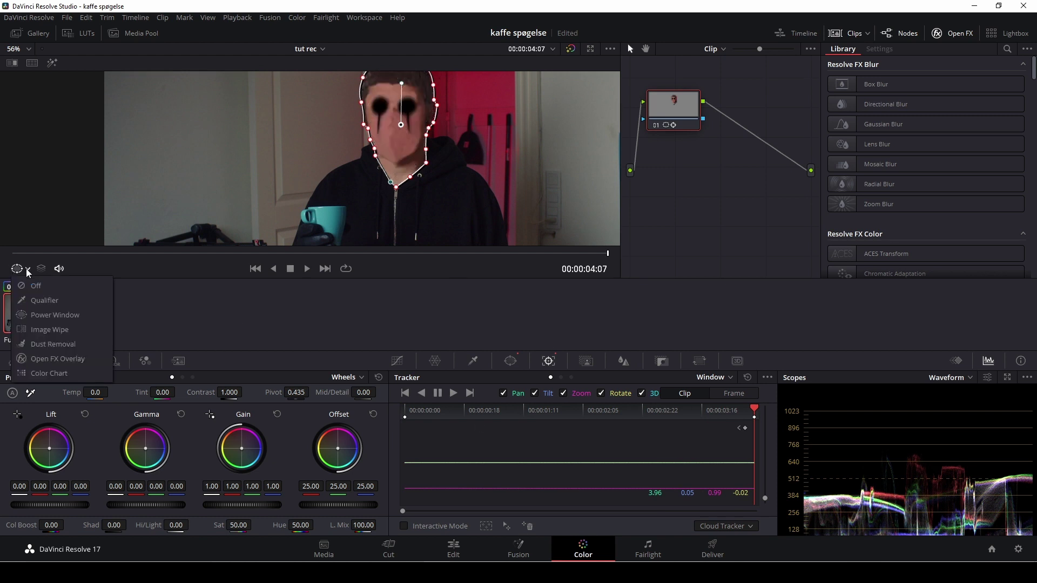
pyautogui.click(36, 287)
pyautogui.scroll(-1, 501, 186)
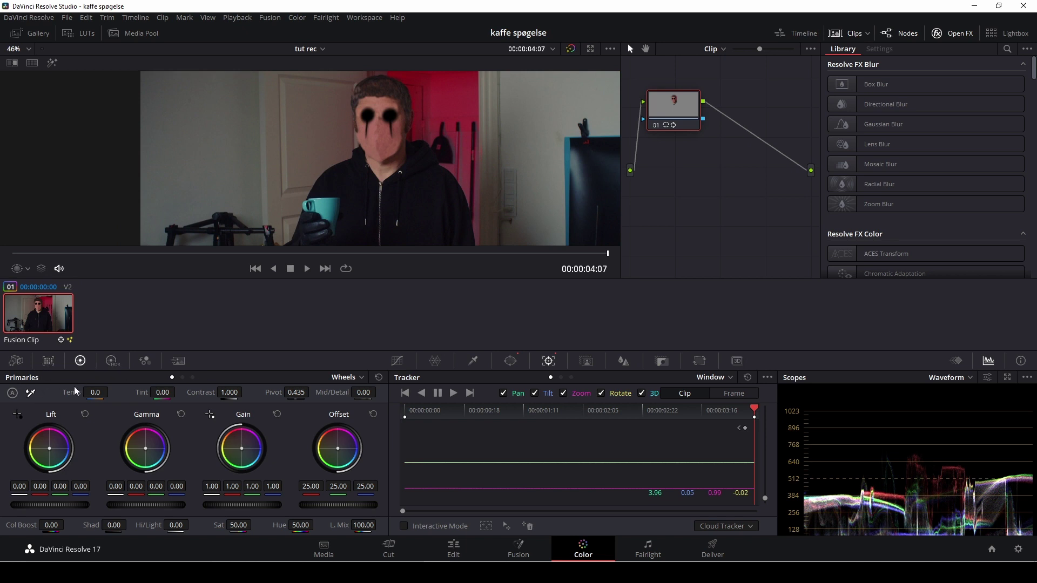
pyautogui.moveTo(239, 527); pyautogui.dragTo(205, 527)
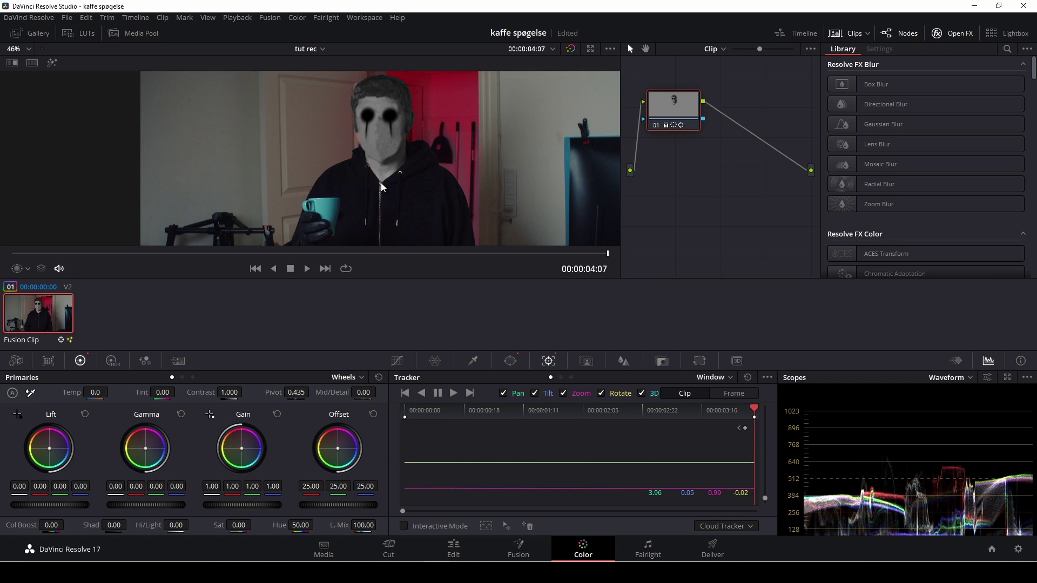
pyautogui.scroll(4, 397, 192)
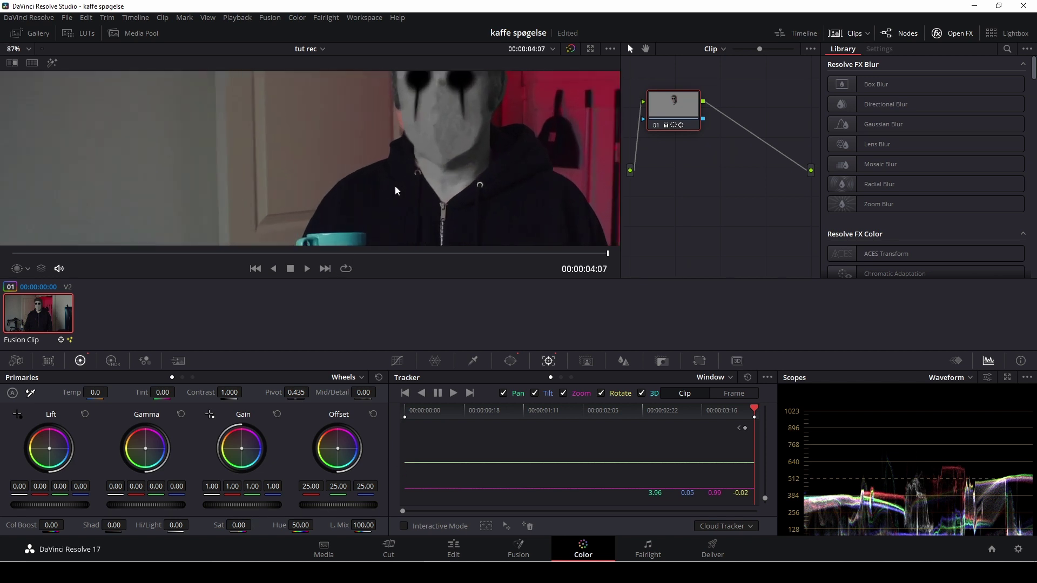
pyautogui.scroll(-3, 440, 167)
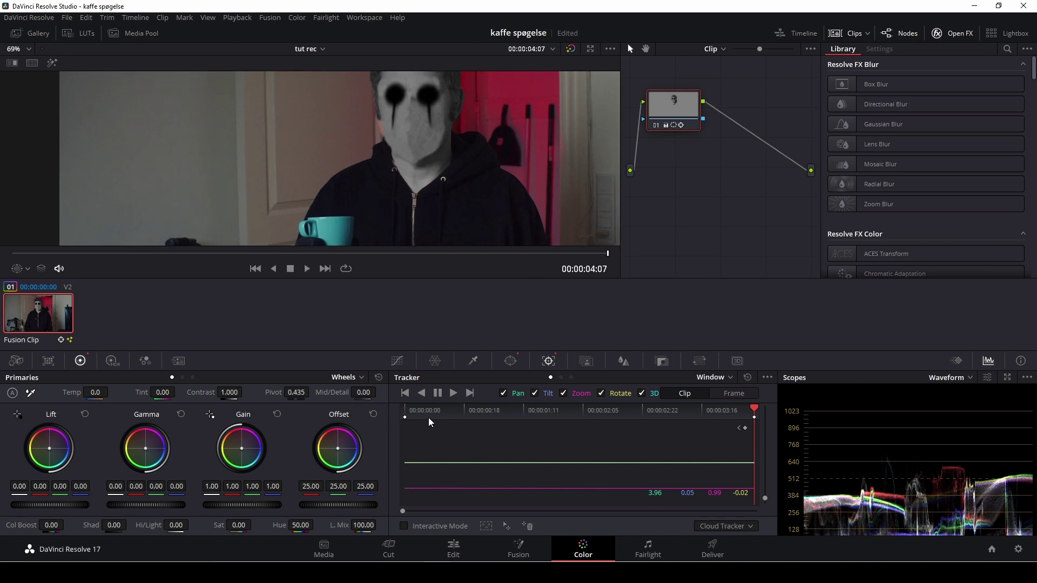
pyautogui.press('Home')
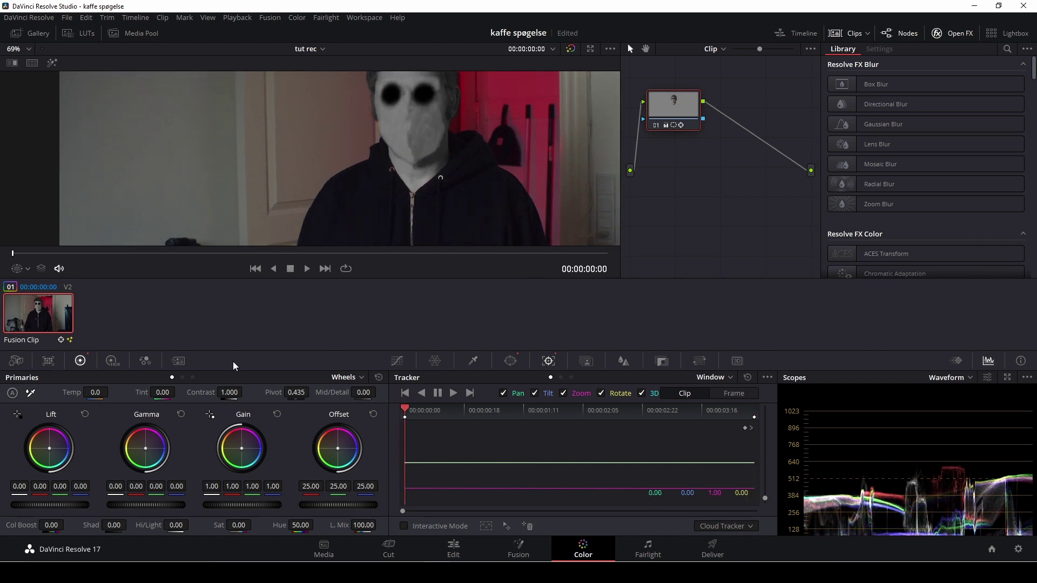
# Remove the face window's edge softness by setting Soft 1, Inside and Outside to 0.00, with the window overlay hidden
pyautogui.scroll(-1, 458, 142)
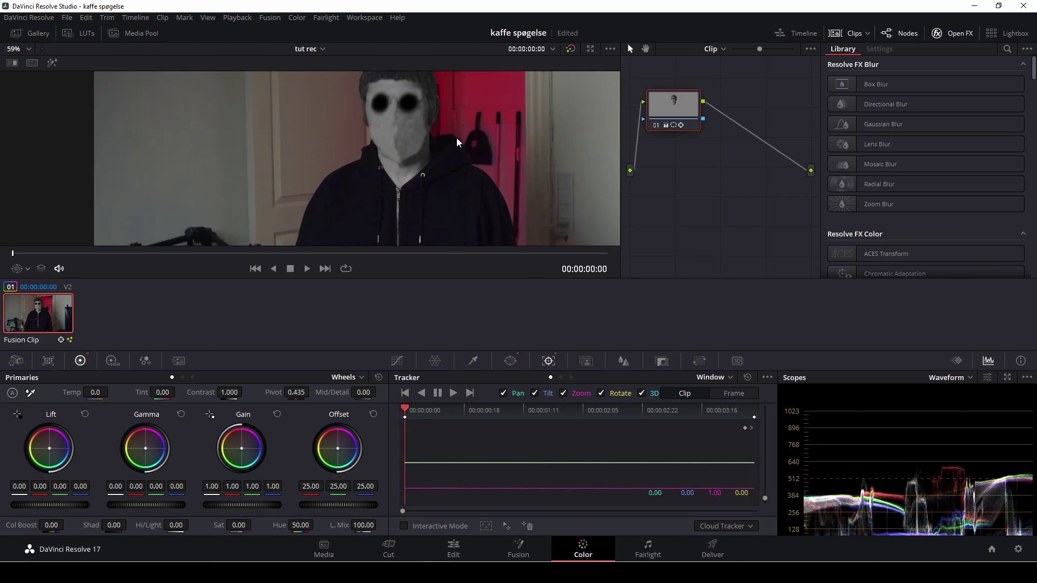
pyautogui.click(511, 362)
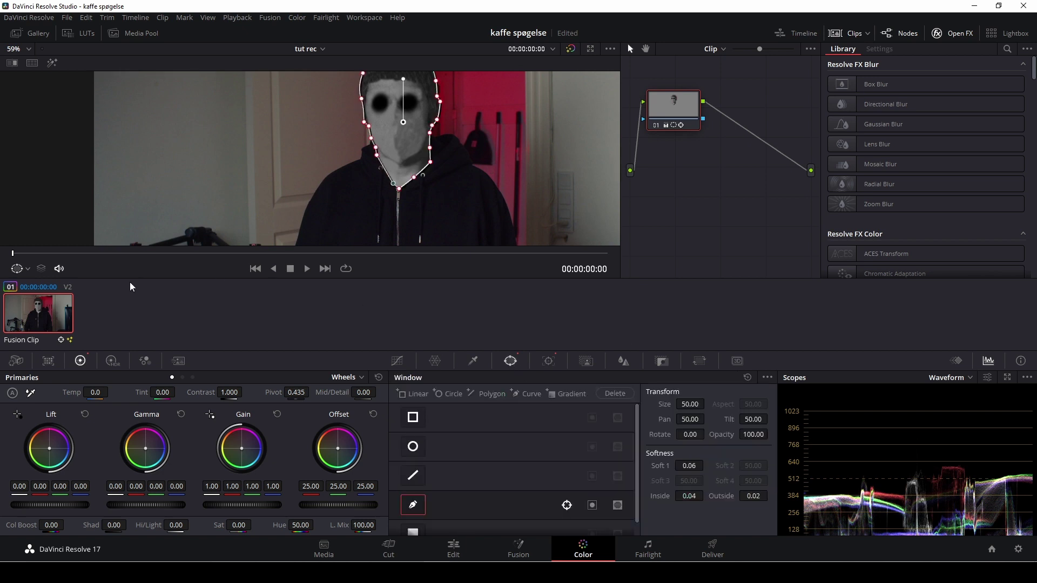
pyautogui.click(27, 268)
pyautogui.click(33, 287)
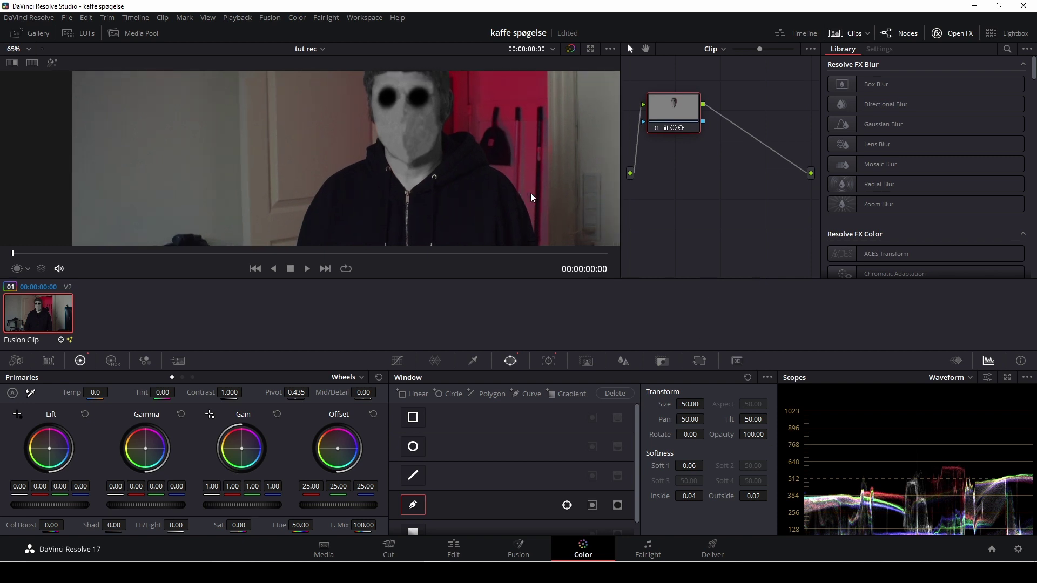
pyautogui.moveTo(690, 497); pyautogui.dragTo(706, 496)
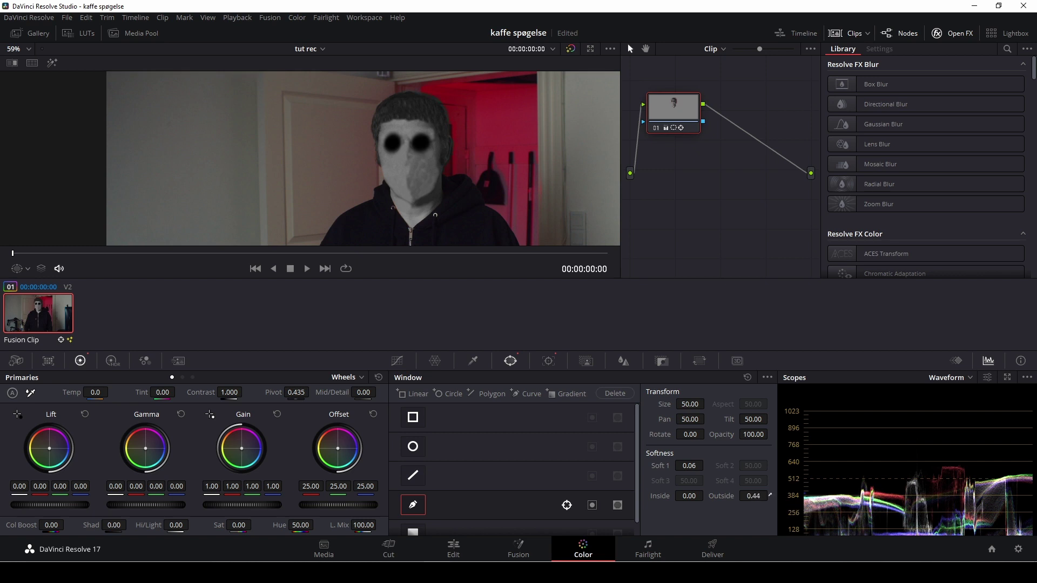
pyautogui.moveTo(770, 494); pyautogui.dragTo(770, 496)
pyautogui.moveTo(683, 466); pyautogui.dragTo(707, 466)
# Raise the masked face's contrast to 1.274 and lower its lift to -0.03
pyautogui.scroll(-2, 389, 130)
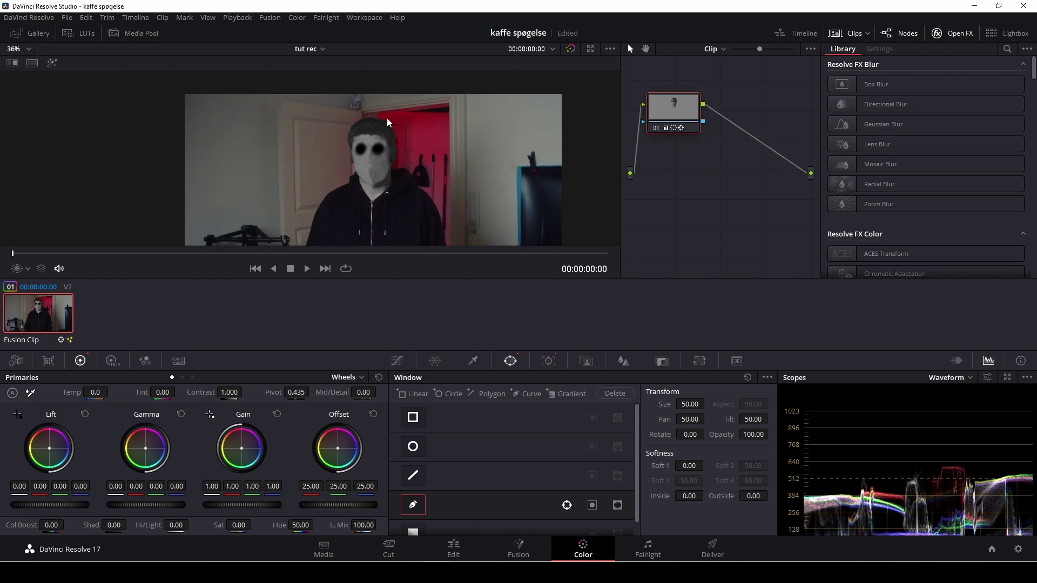
pyautogui.moveTo(417, 170); pyautogui.dragTo(458, 141)
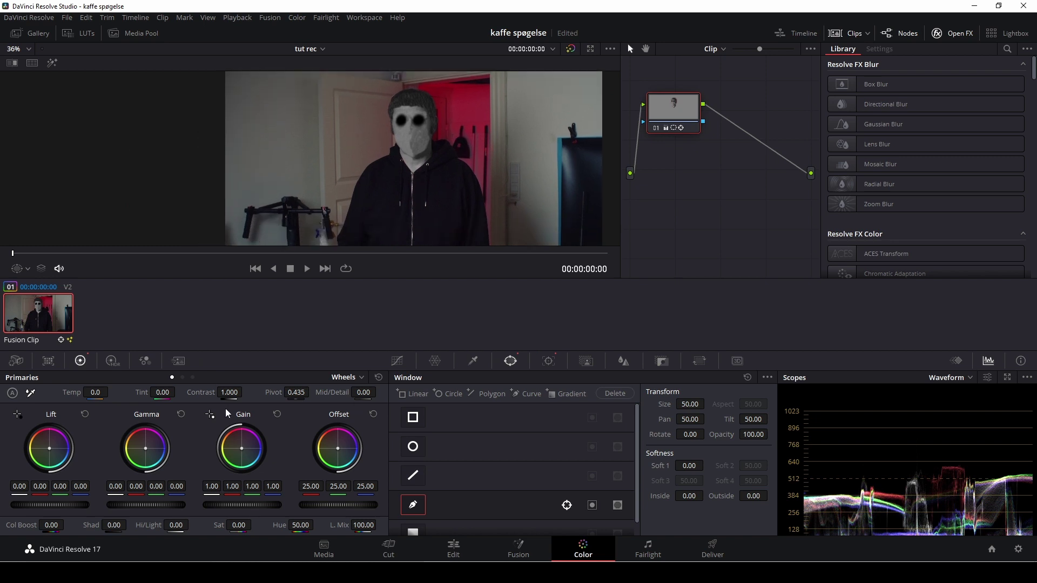
pyautogui.moveTo(230, 392)
pyautogui.mouseDown()
pyautogui.moveTo(248, 392)
pyautogui.moveTo(234, 392)
pyautogui.mouseUp()
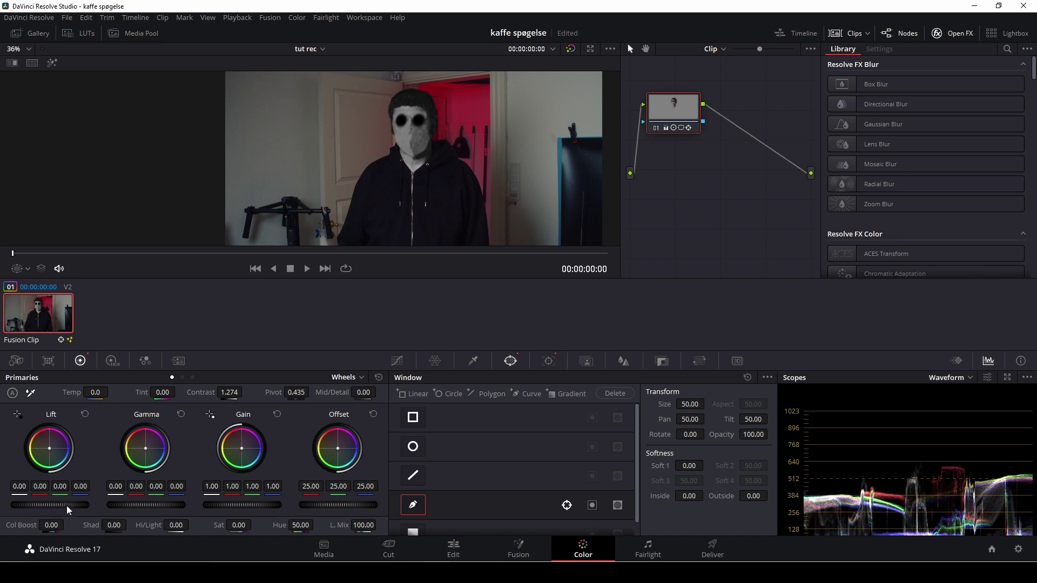
pyautogui.moveTo(69, 506); pyautogui.dragTo(56, 505)
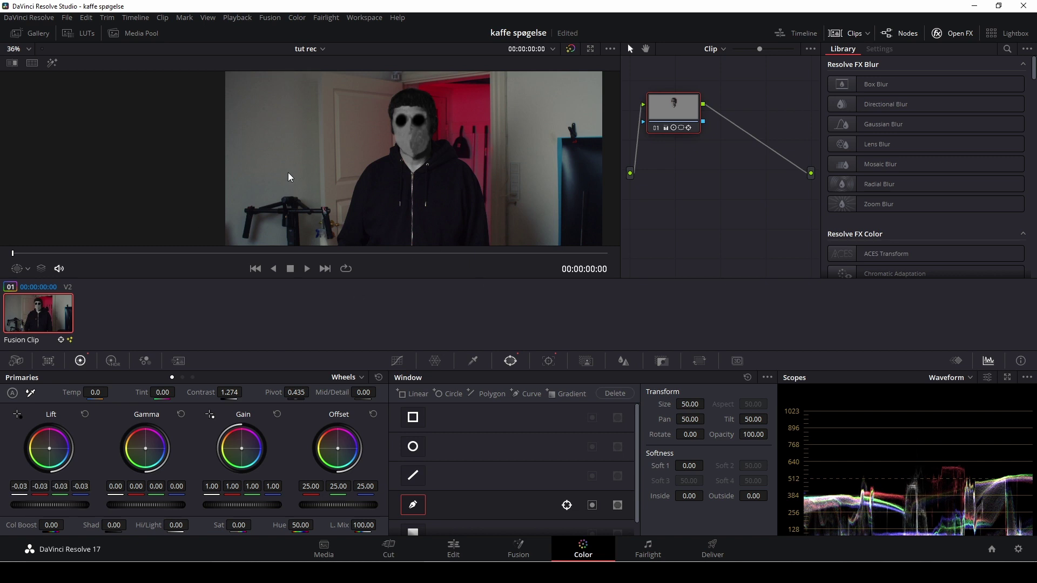
# Add an alpha output to the node graph and connect node 01's alpha output to it, isolating the masked head
pyautogui.scroll(-2, 476, 163)
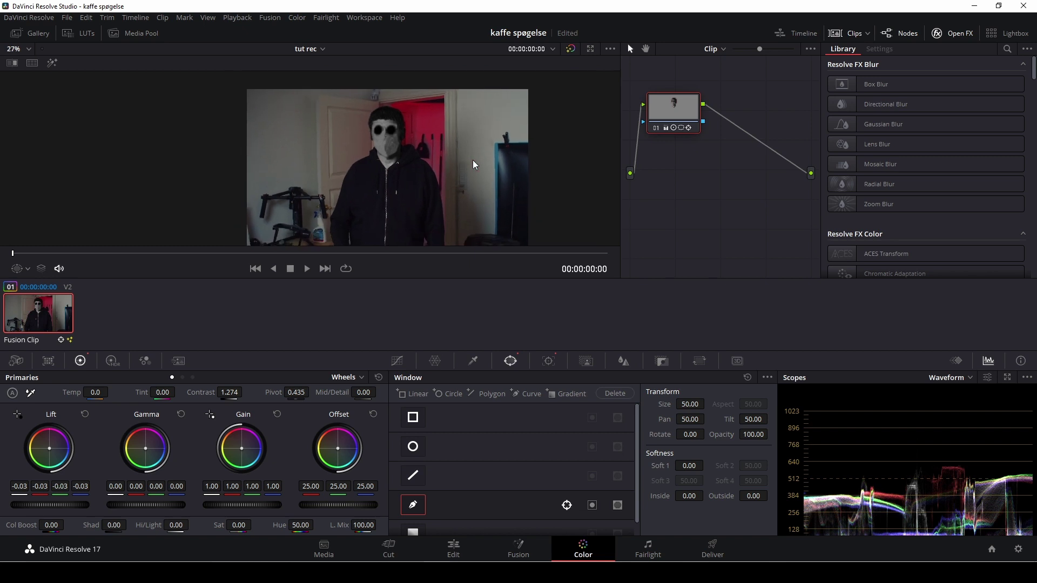
pyautogui.scroll(-2, 466, 162)
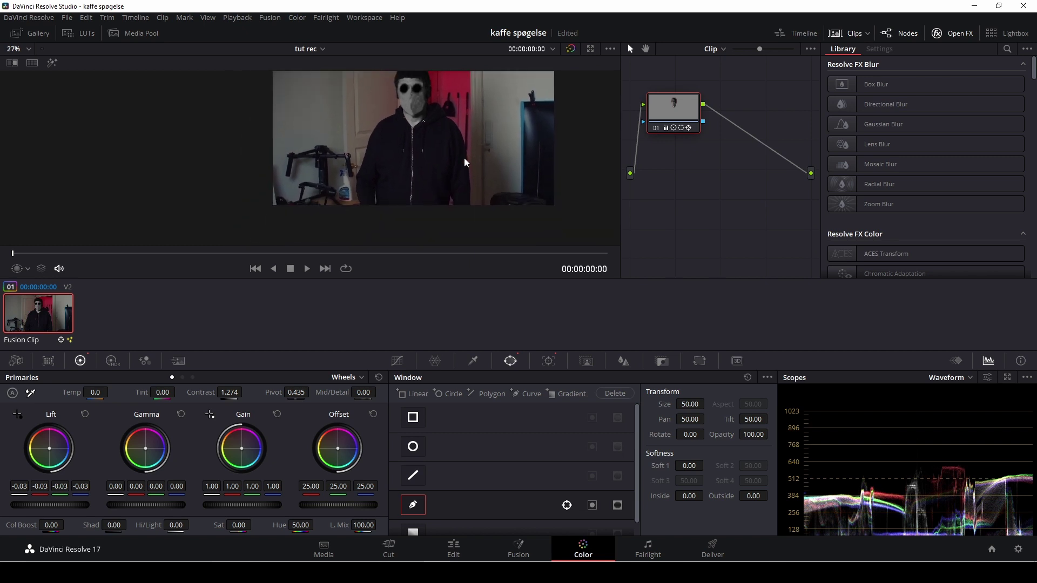
pyautogui.rightClick(688, 187)
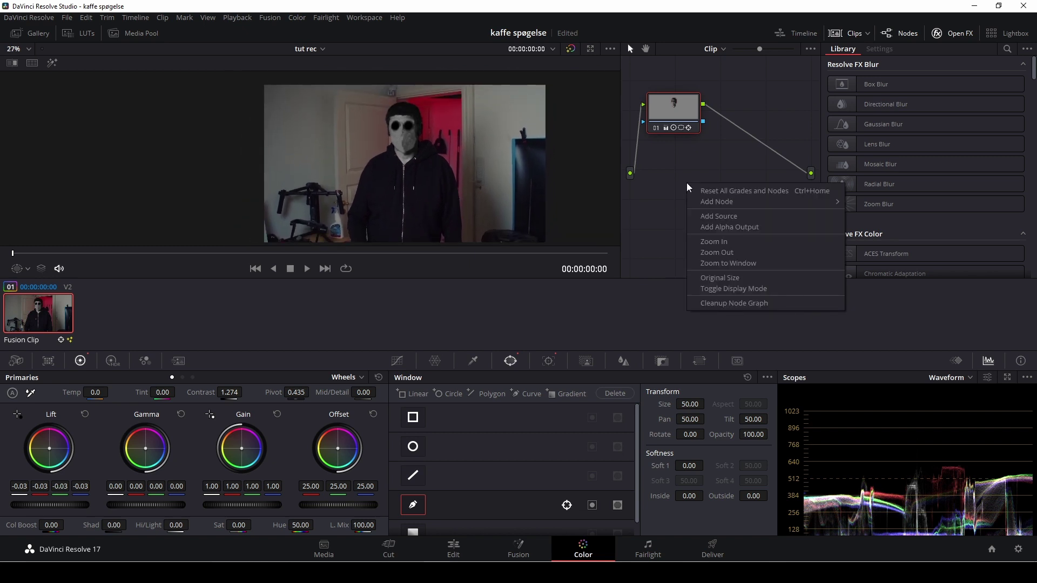
pyautogui.click(706, 228)
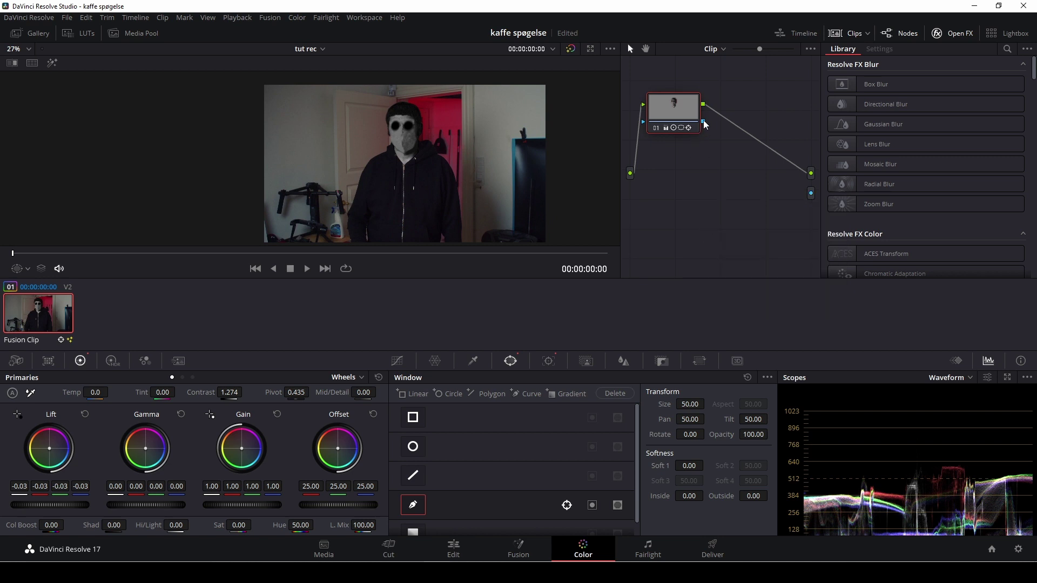
pyautogui.moveTo(703, 123); pyautogui.dragTo(812, 193)
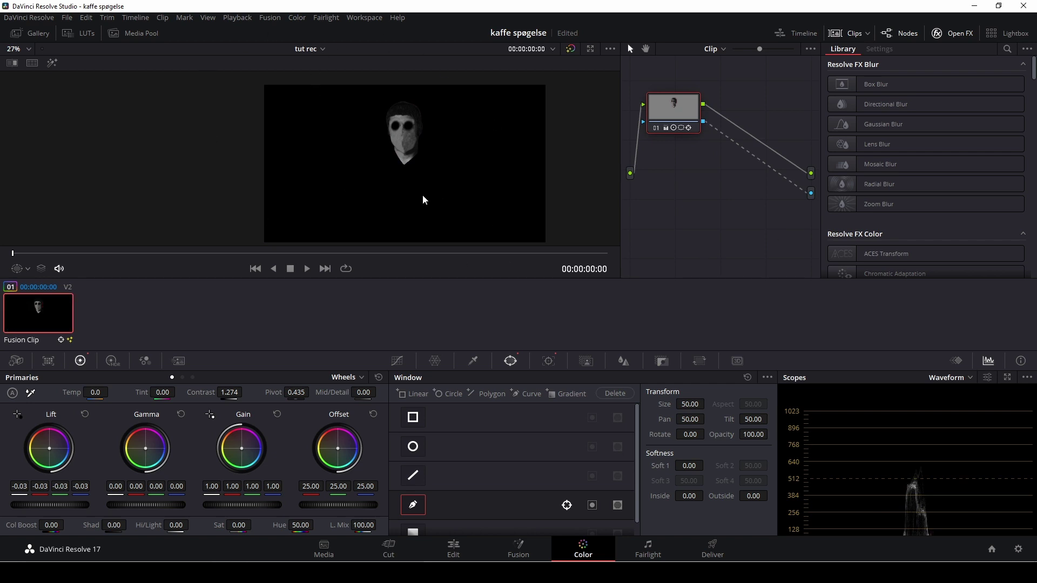
# Return to the edit timeline, save the project and play part of the composited clip to check the head over the background
pyautogui.click(454, 549)
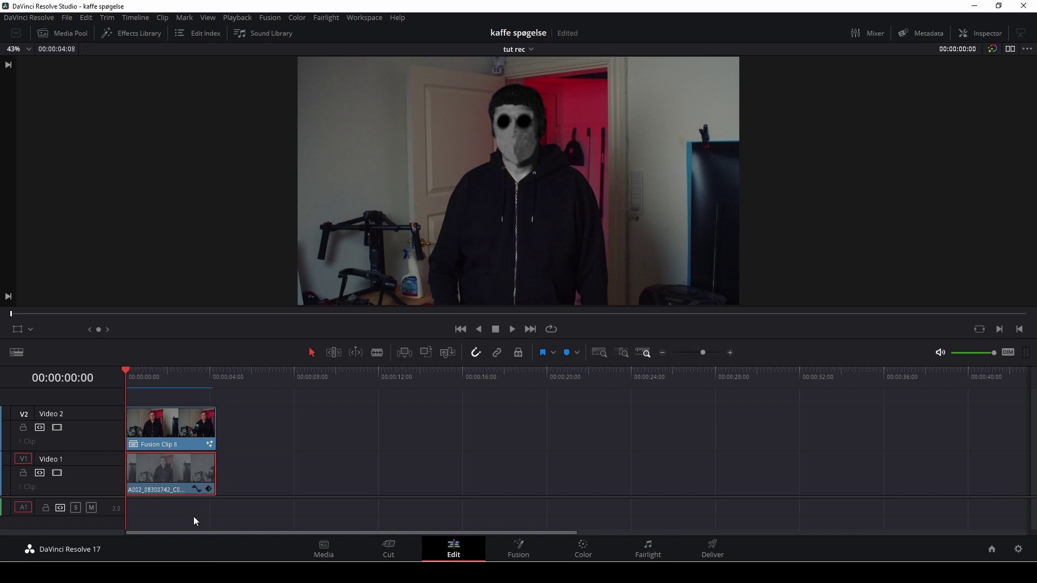
pyautogui.hotkey('ctrl', 's')
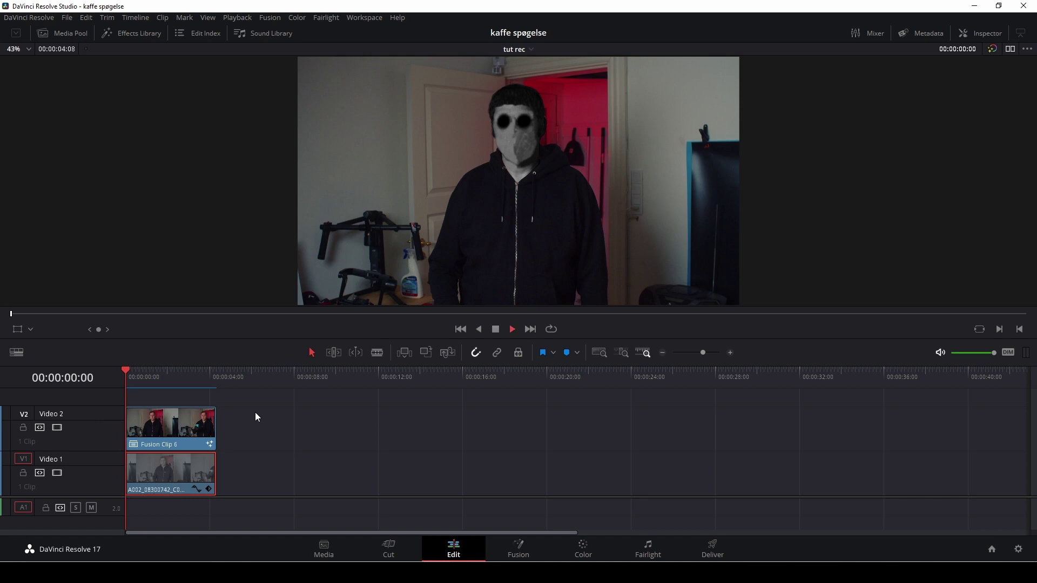
pyautogui.press('space')
pyautogui.press('space')
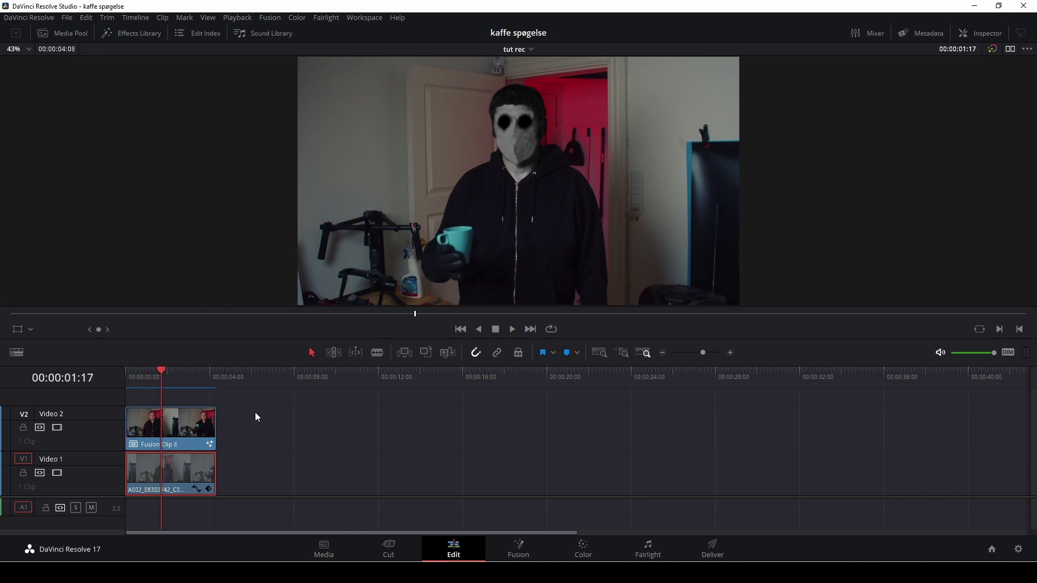